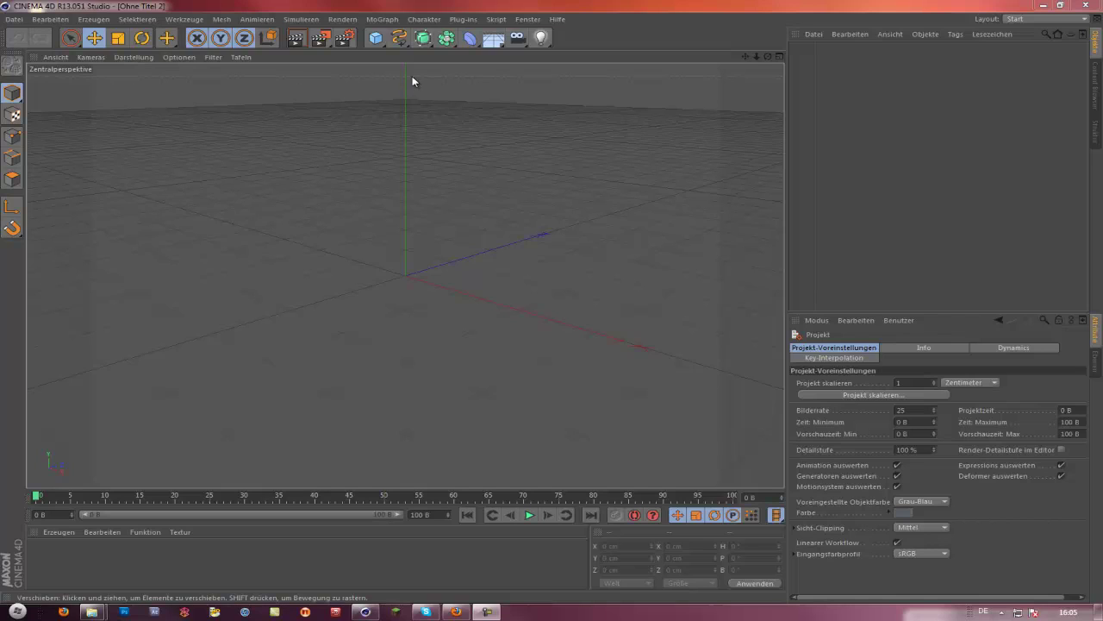
Create a 400 cm Rechteck spline with Rundung enabled and a 70 cm corner radius
click(399, 39)
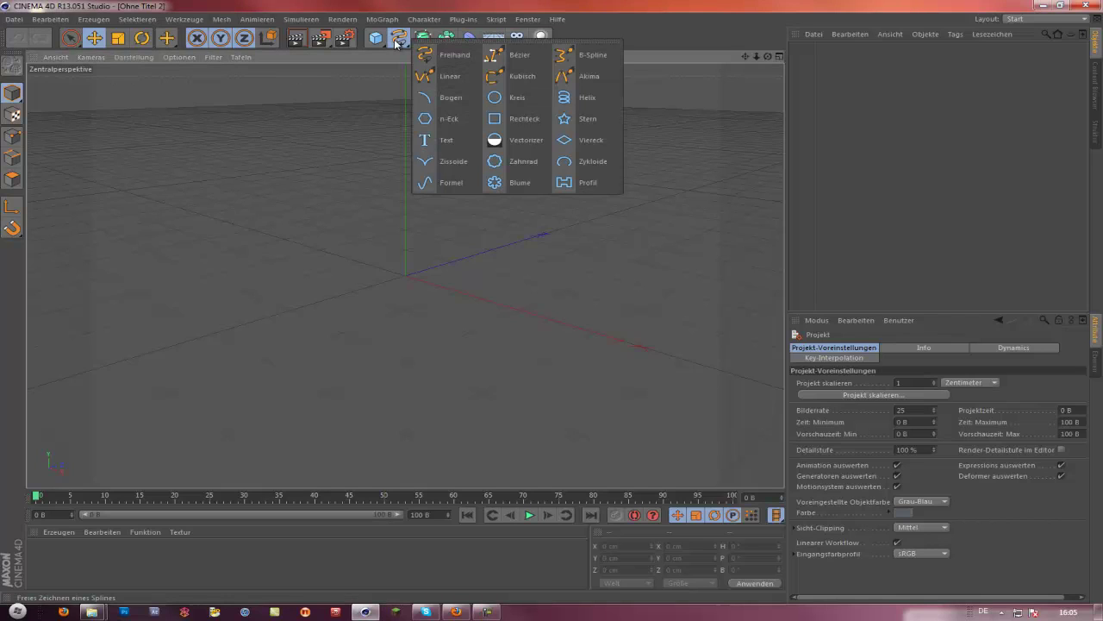
click(501, 119)
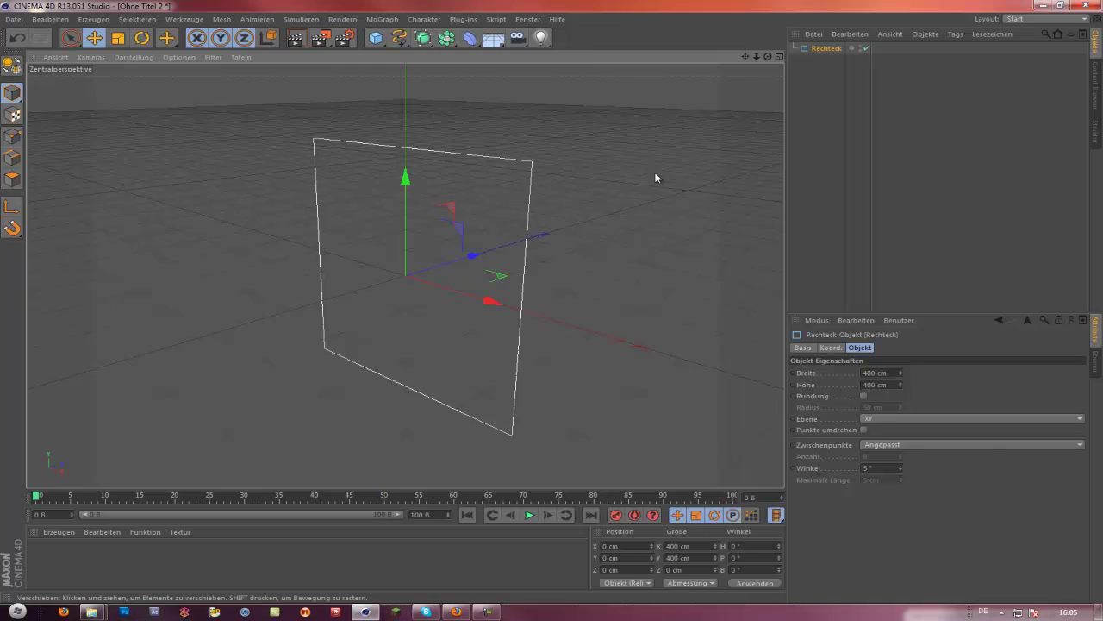
click(863, 396)
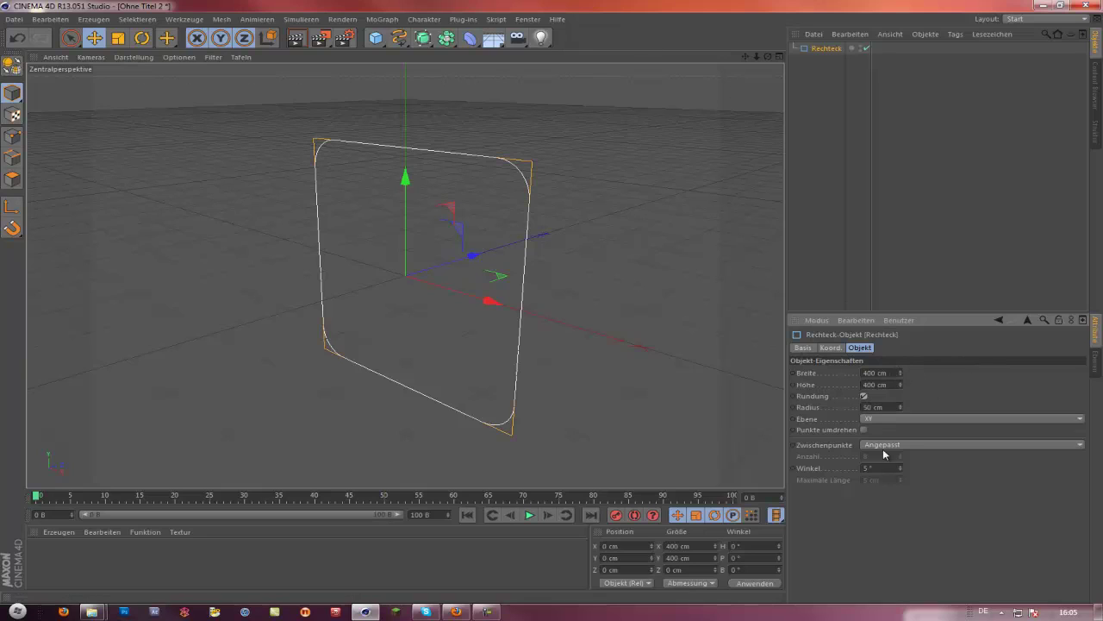
click(895, 409)
text(1)
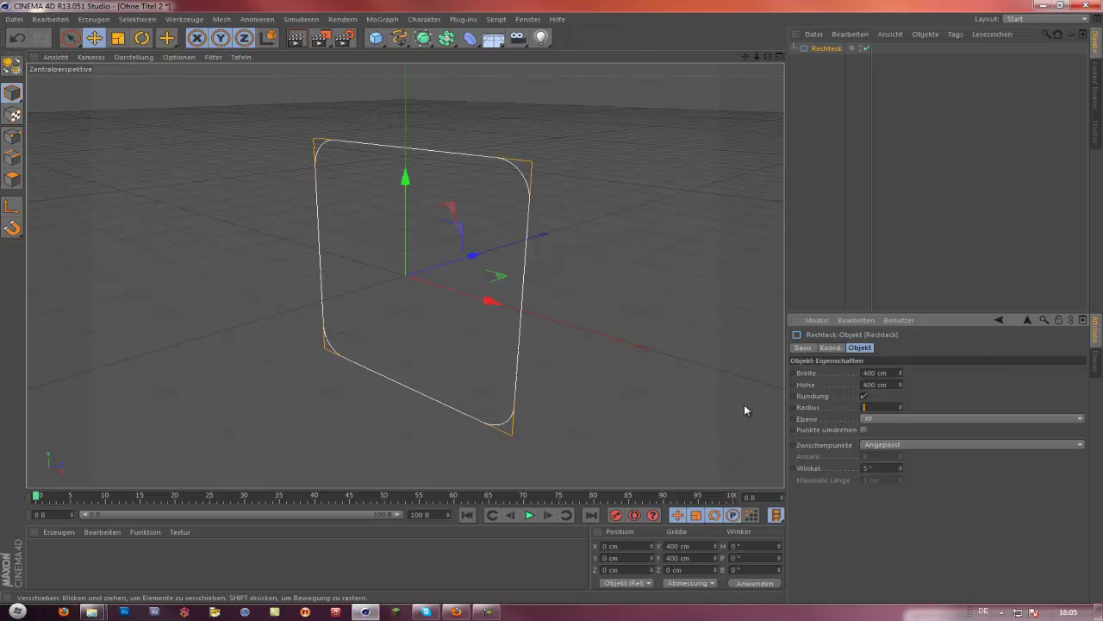
text(0)
key(Return)
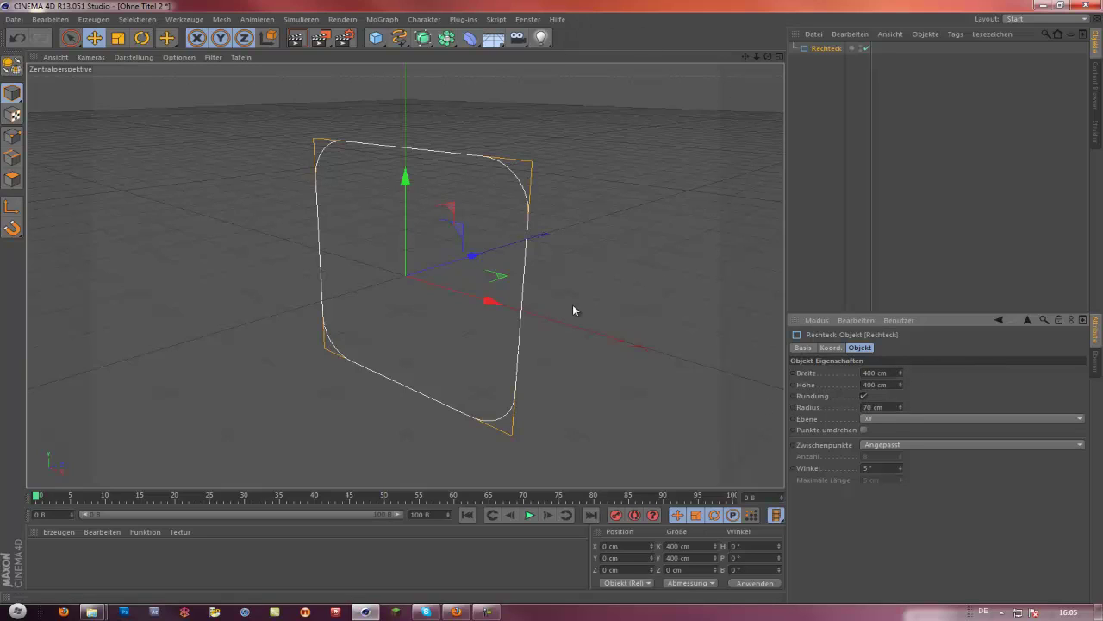
Convert the Rechteck spline into an editable spline with C
click(807, 129)
click(827, 50)
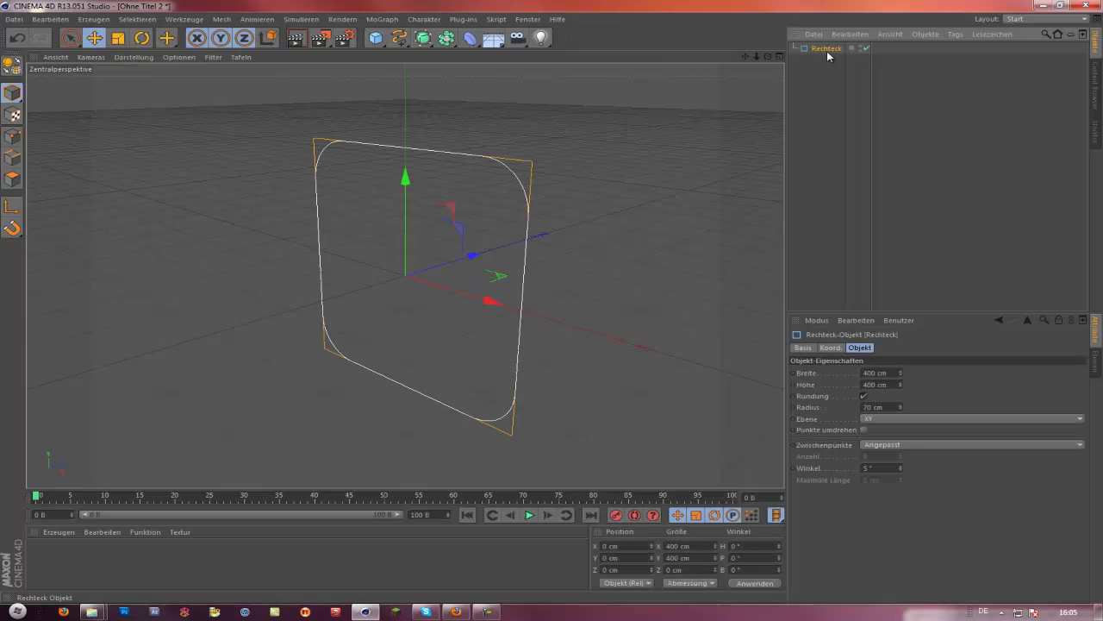
key(c)
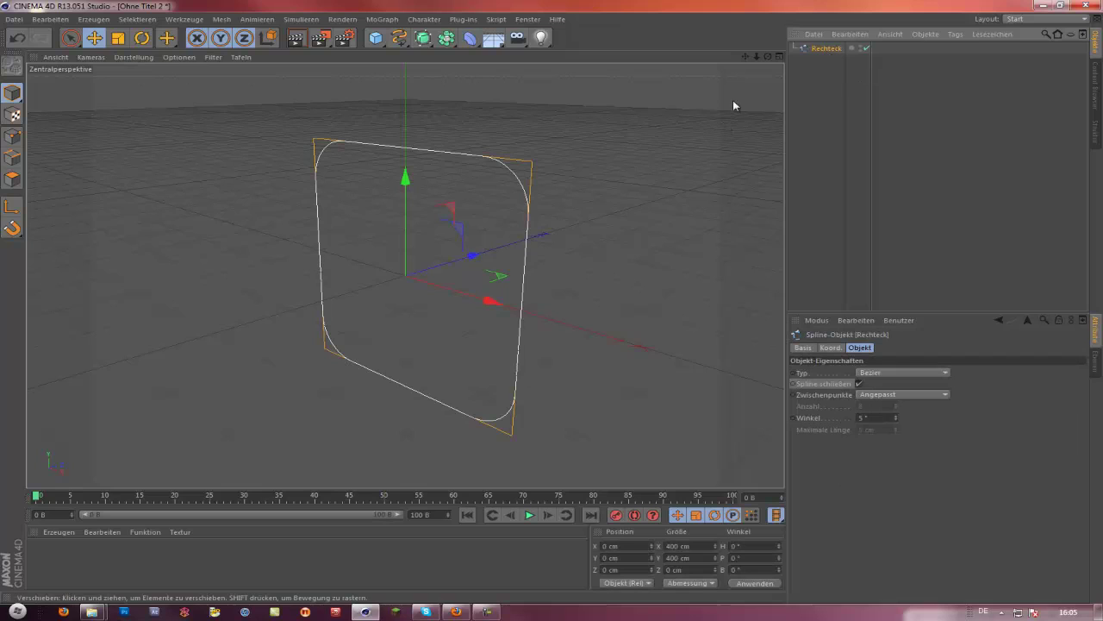
In Points mode, live-select four of the rectangle's points and delete them, then undo the deletion
click(12, 136)
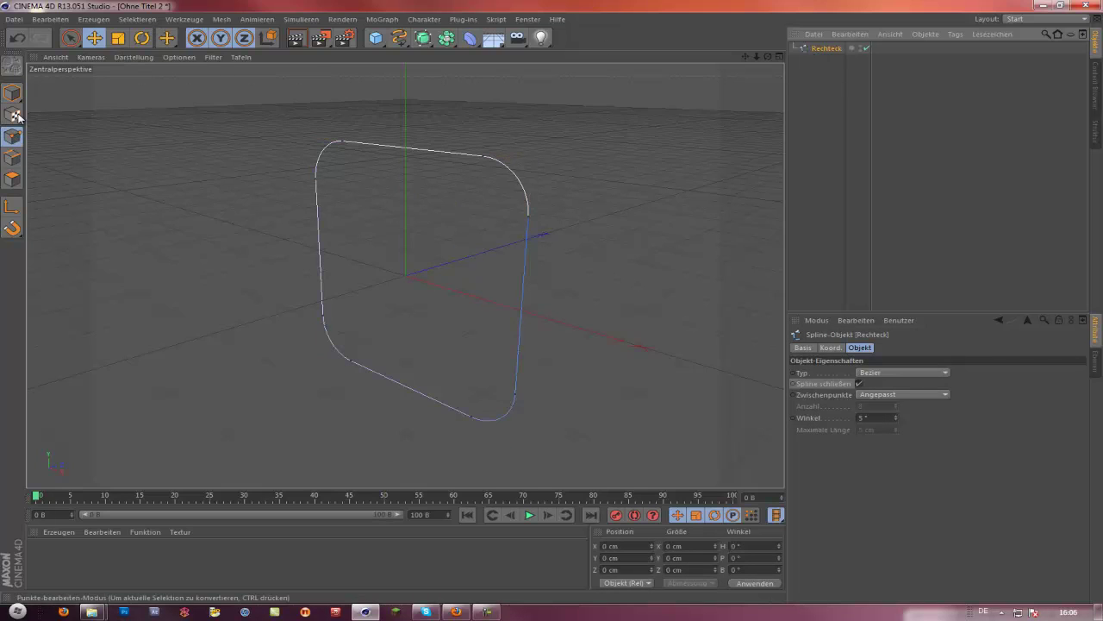
click(137, 19)
click(149, 50)
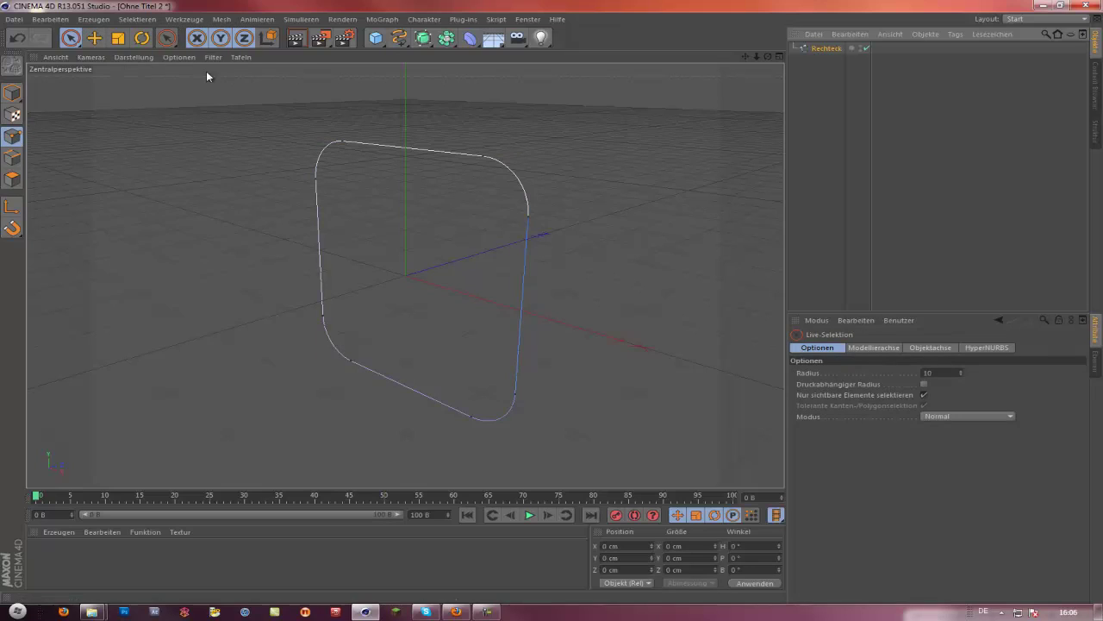
click(529, 214)
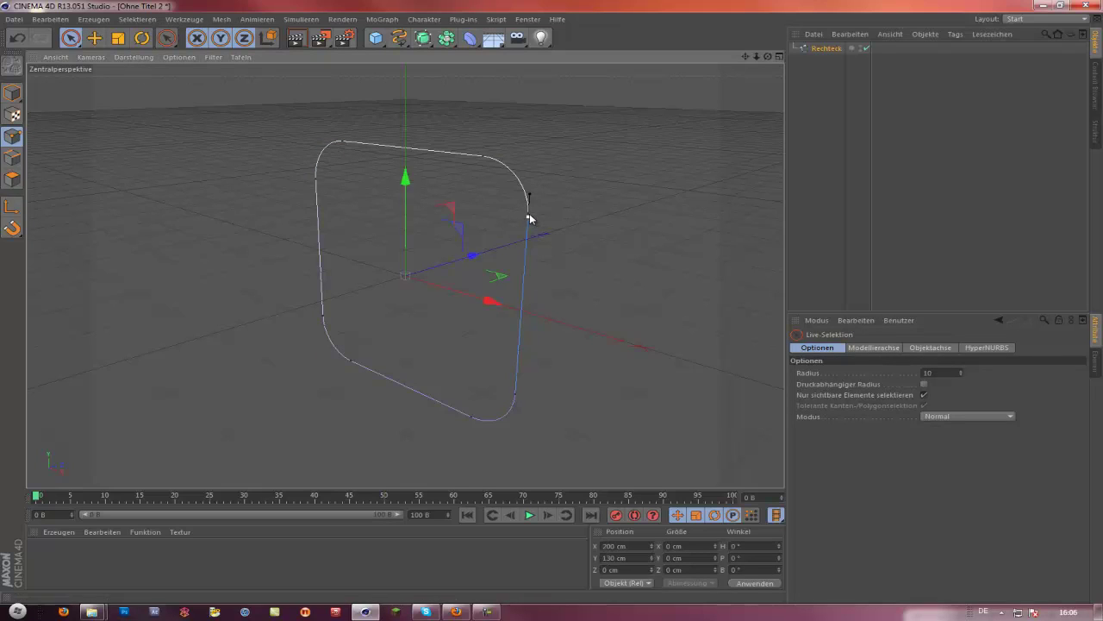
shift+click(483, 157)
shift+click(341, 141)
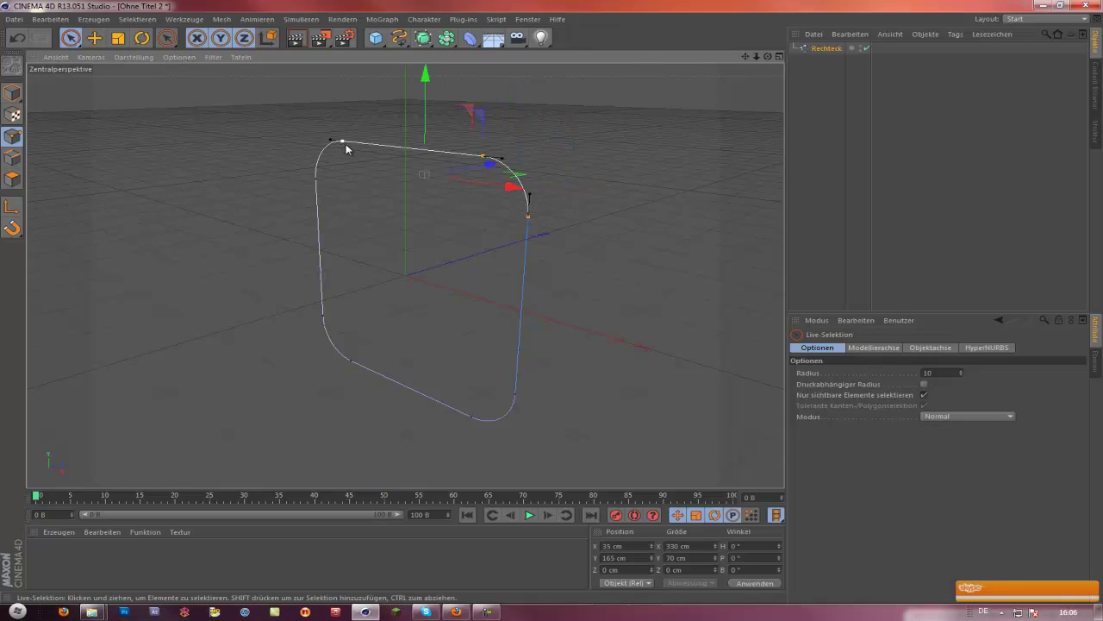
shift+click(515, 396)
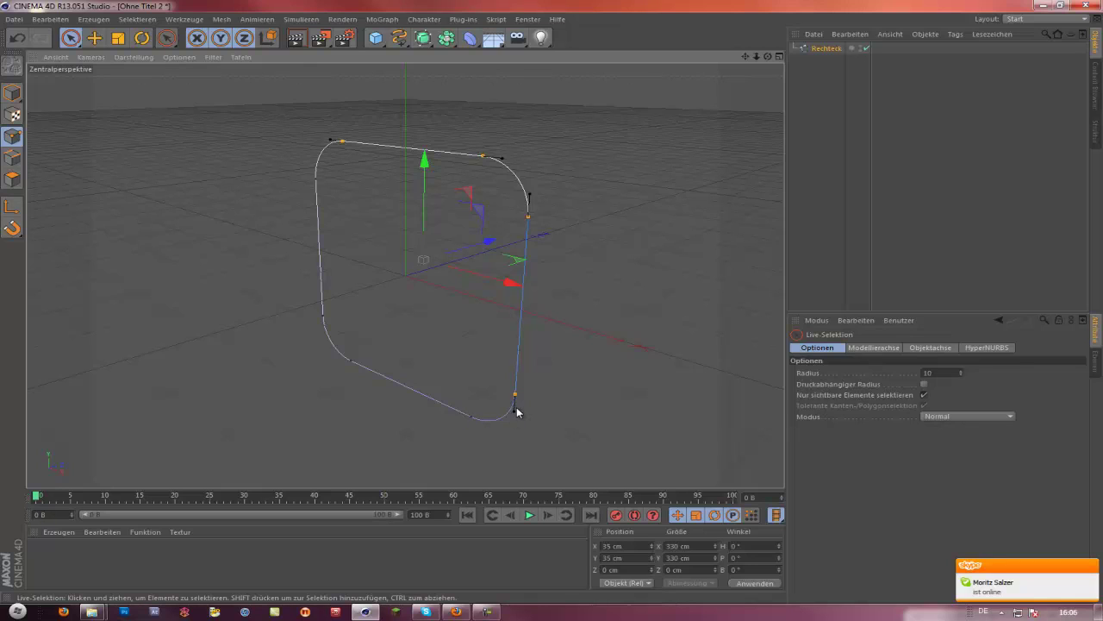
key(Delete)
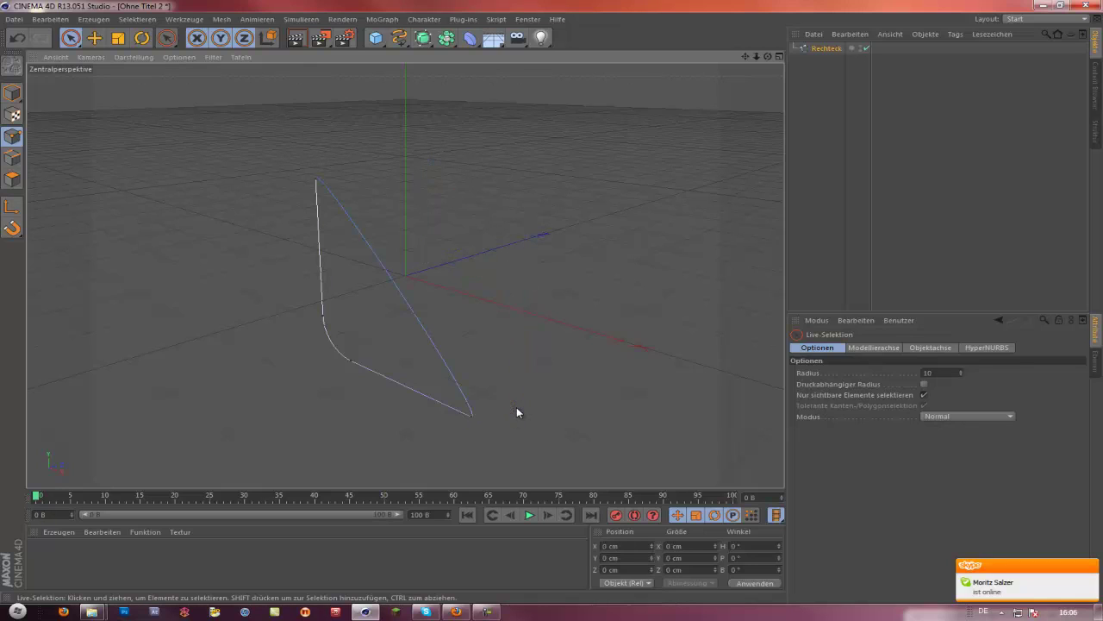
key(ctrl+z)
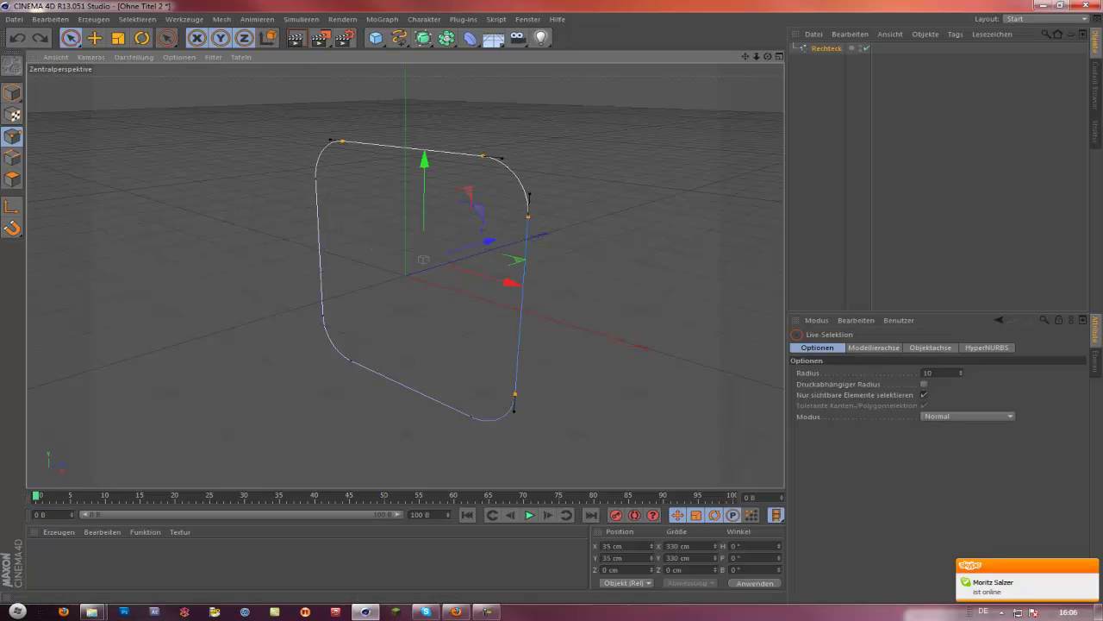
Uncheck Spline schließen so the rectangle becomes an open spline
click(827, 48)
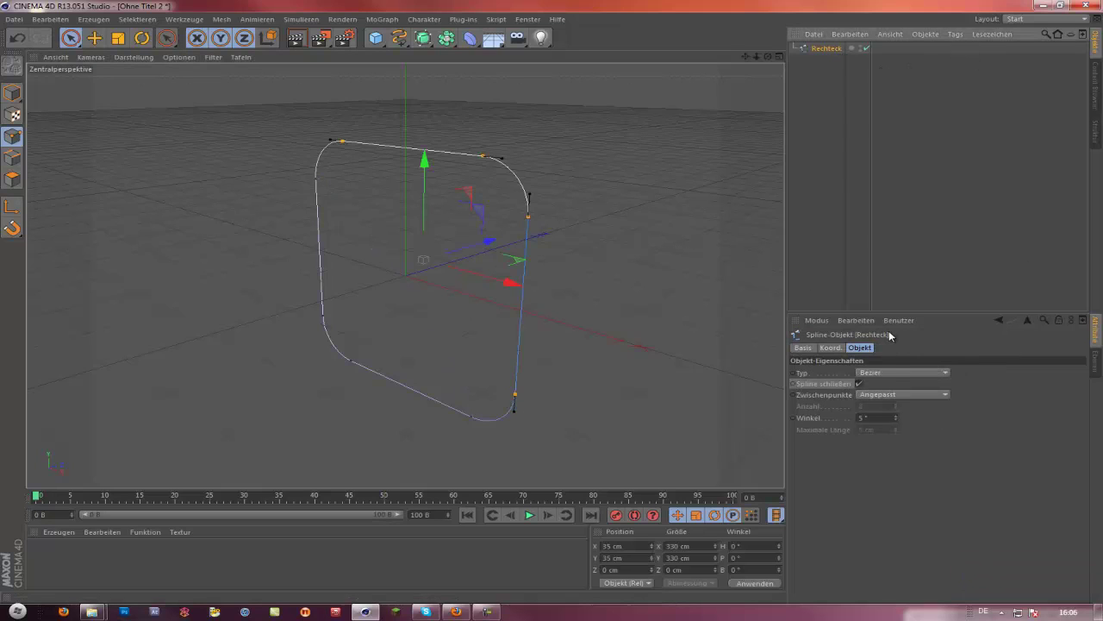
click(859, 383)
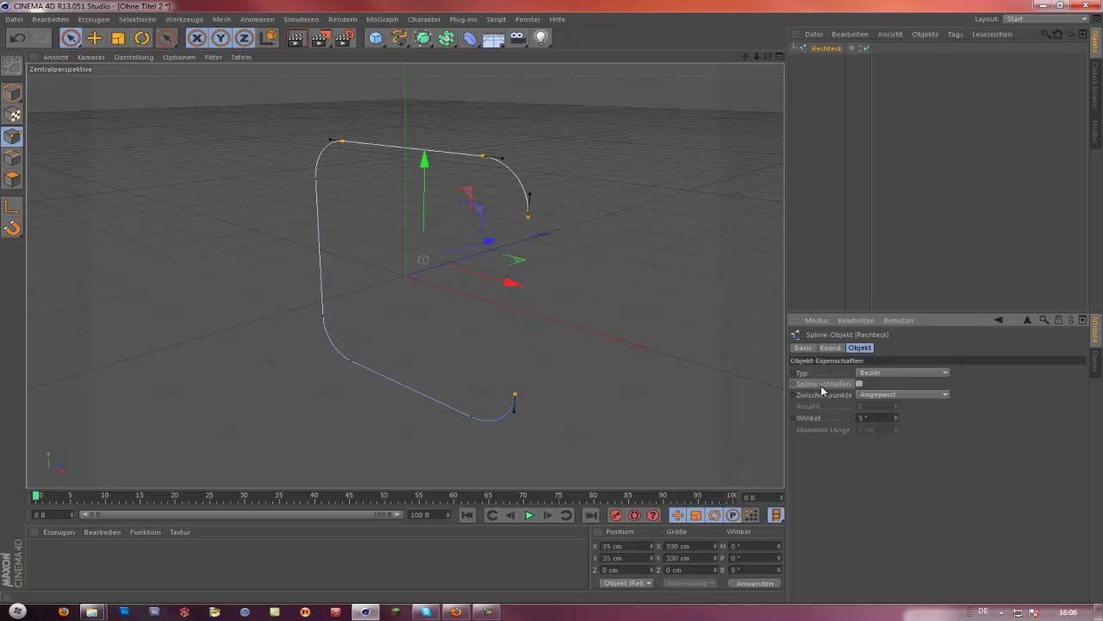
click(548, 206)
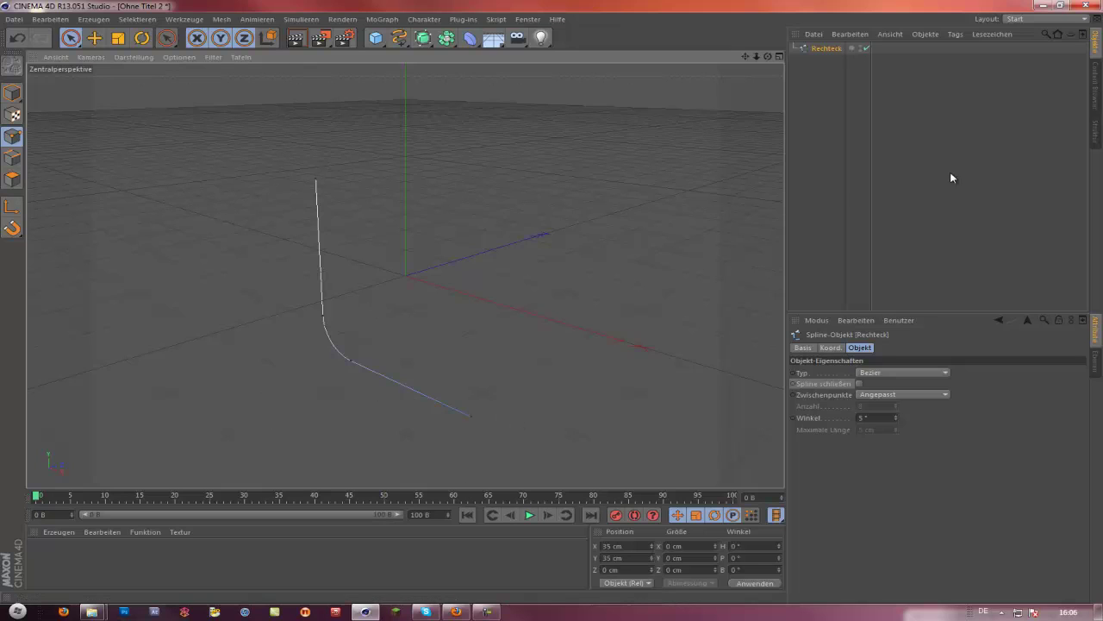
click(837, 181)
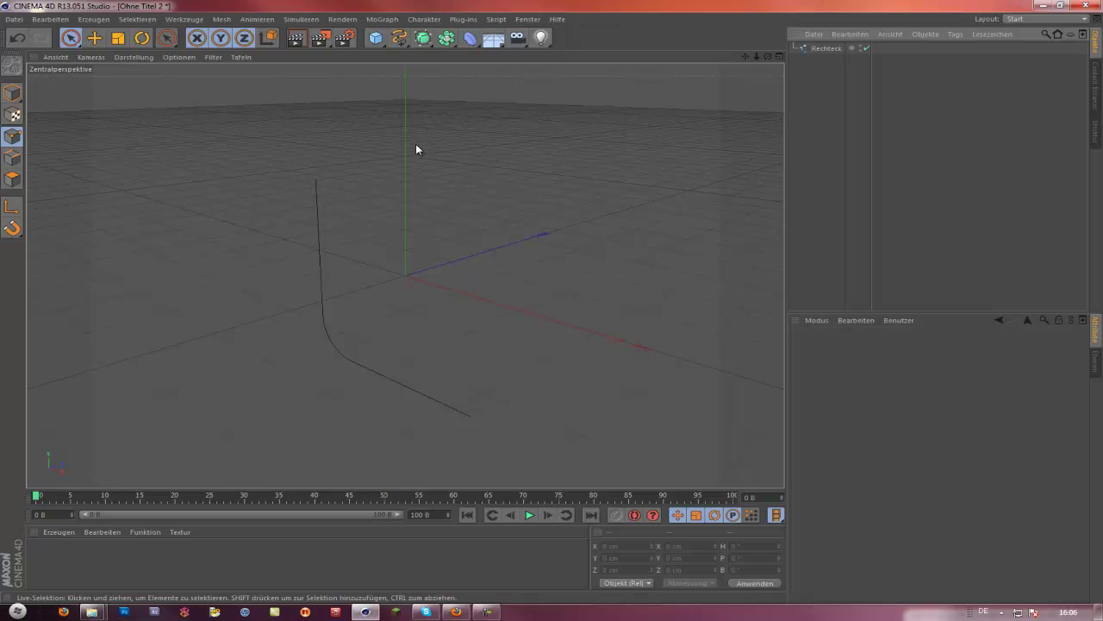
Duplicate the Rechteck spline with copy and paste
click(820, 49)
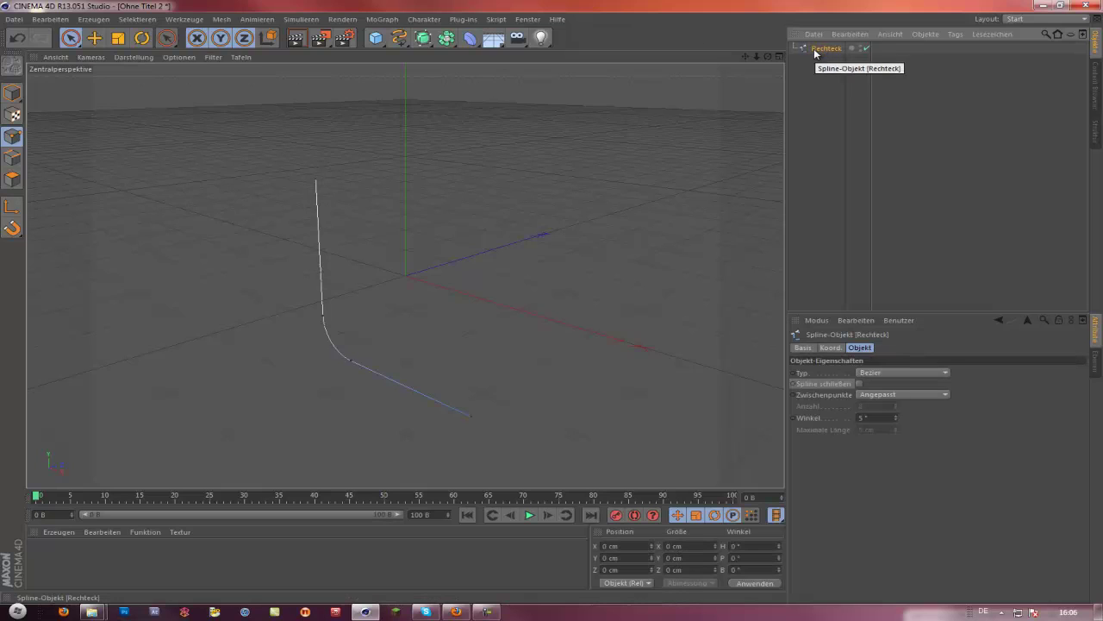
key(ctrl+c)
key(ctrl+v)
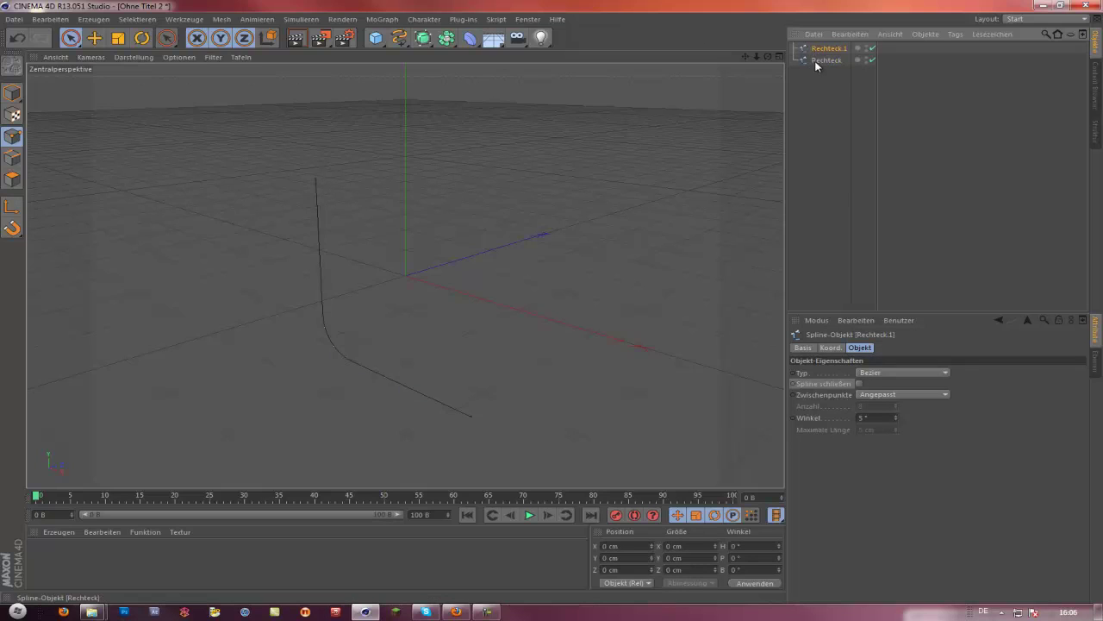
Rename the original spline R and the Rechteck.1 copy L
click(815, 61)
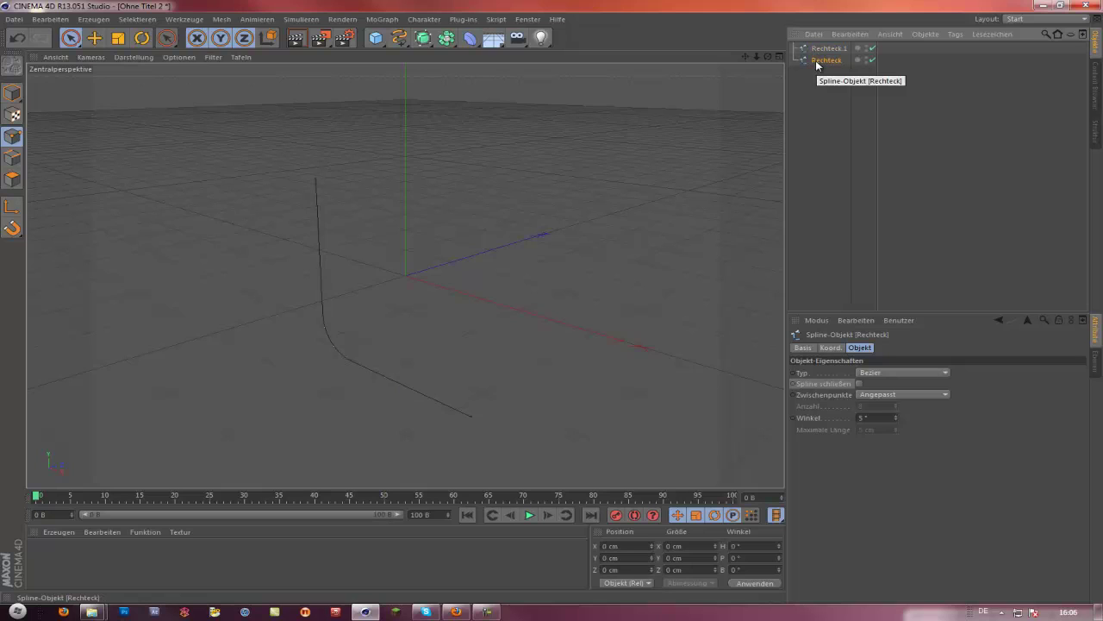
double_click(815, 60)
text(R)
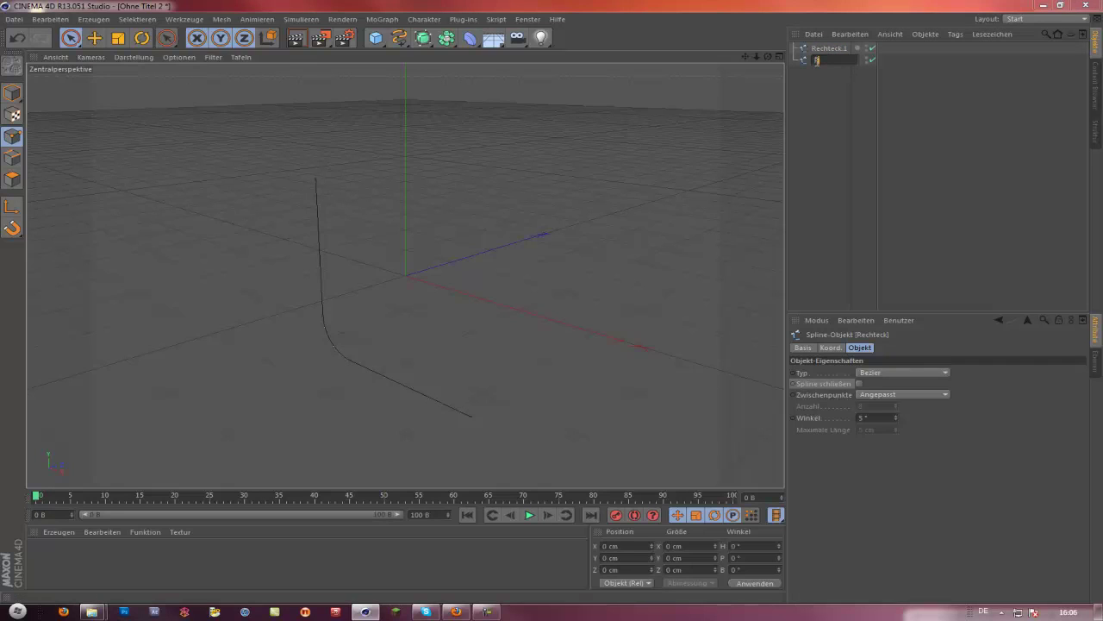
key(Return)
click(828, 48)
double_click(828, 48)
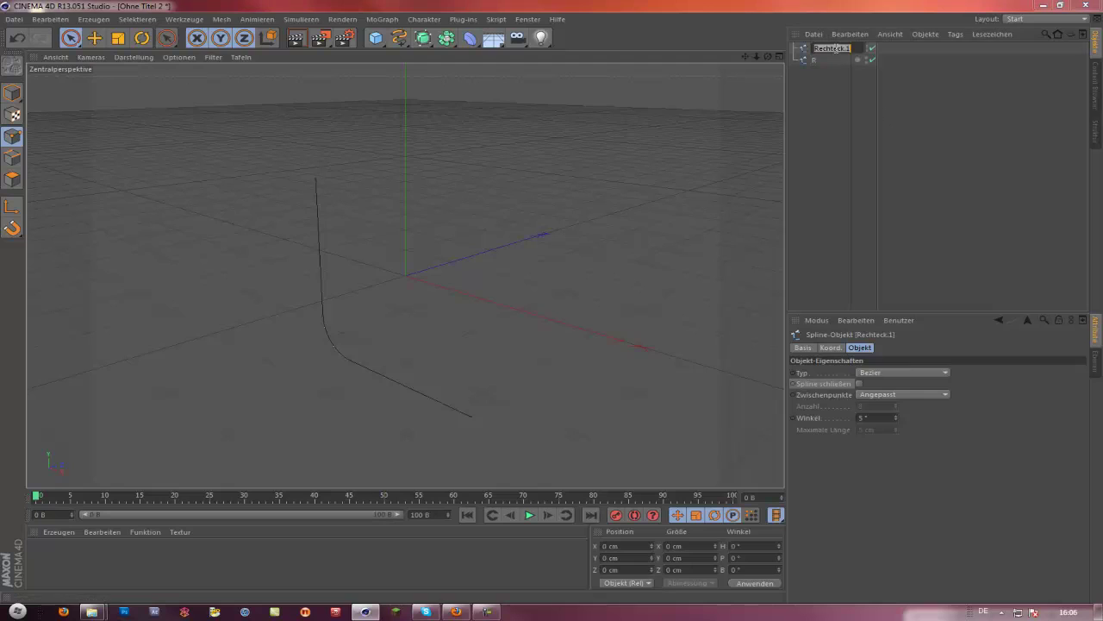
text(L)
key(Return)
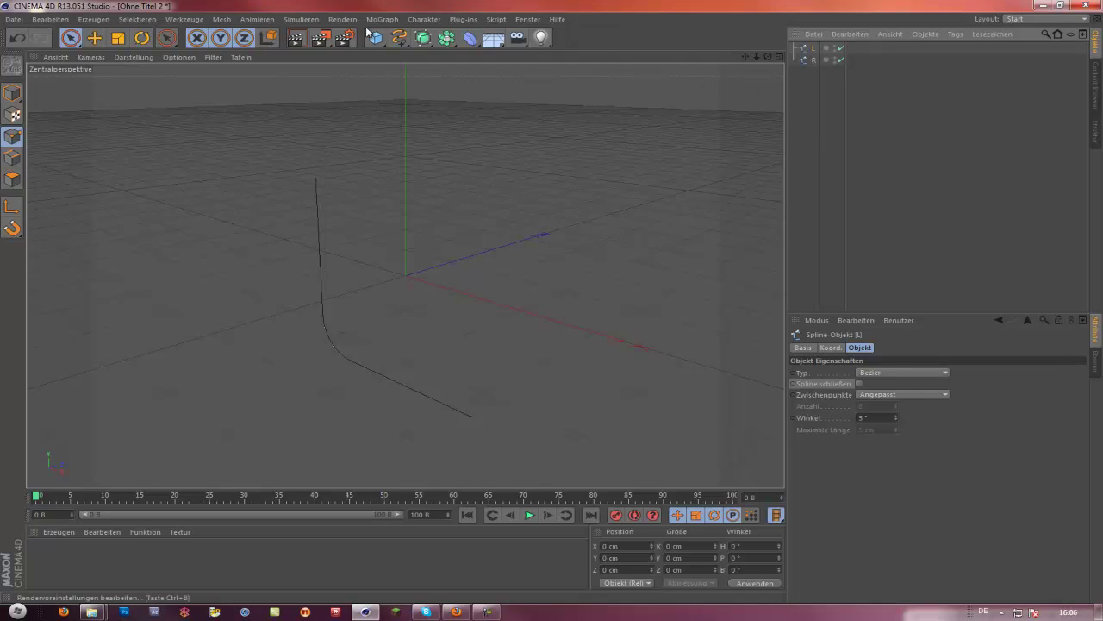
Add a Loft-NURBS and place splines L and R inside it as children
click(417, 36)
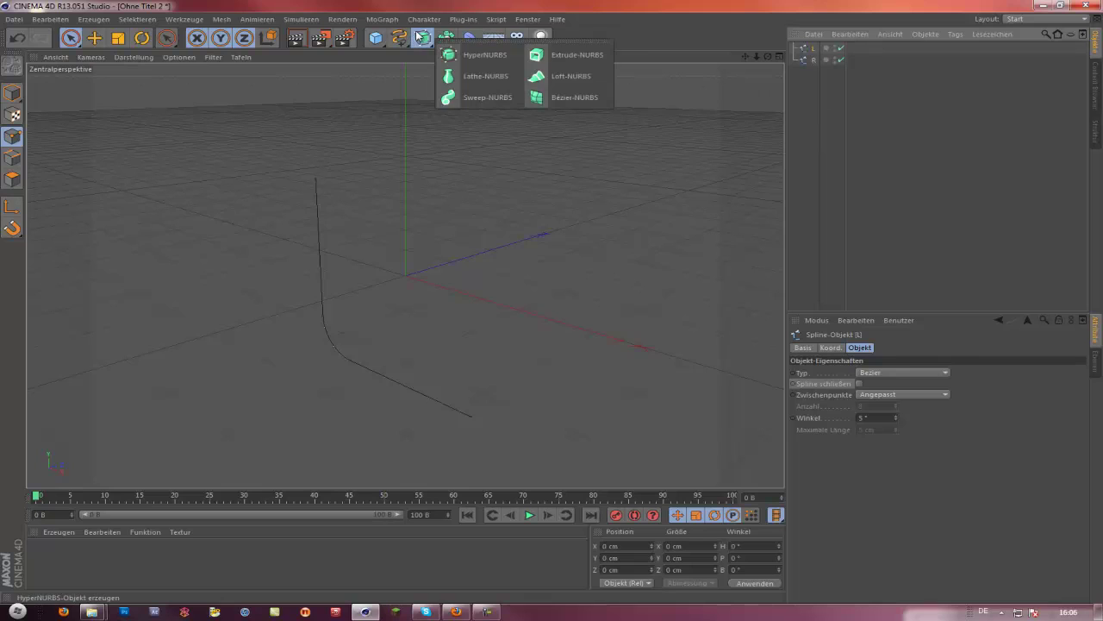
click(561, 74)
double_click(812, 72)
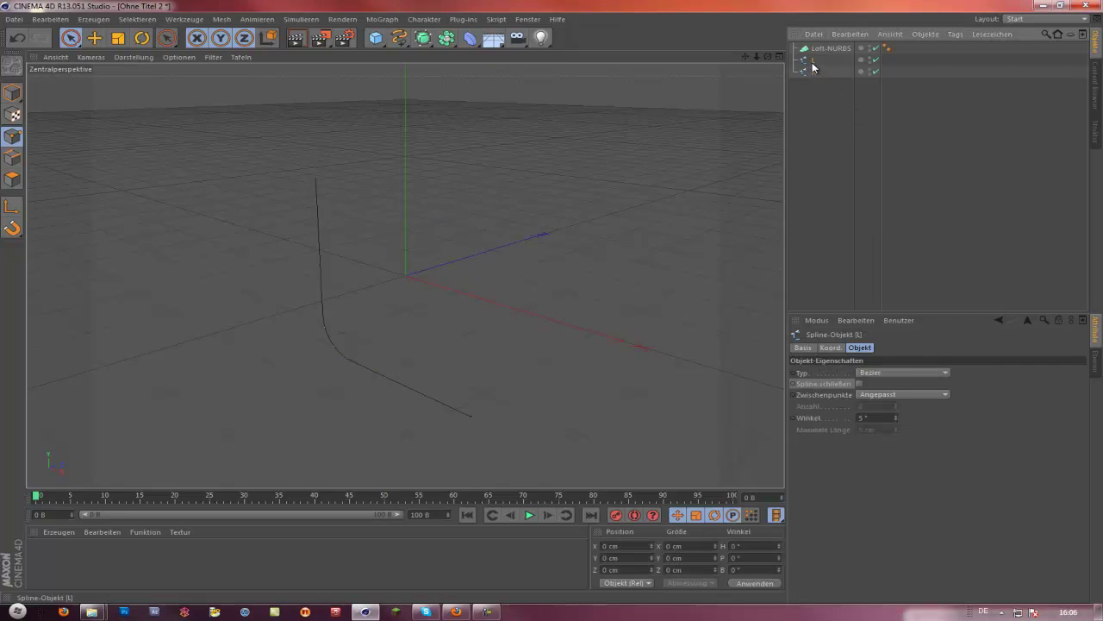
shift+click(813, 61)
drag(813, 61, 819, 50)
Select spline L with the Move tool in Model mode
click(817, 60)
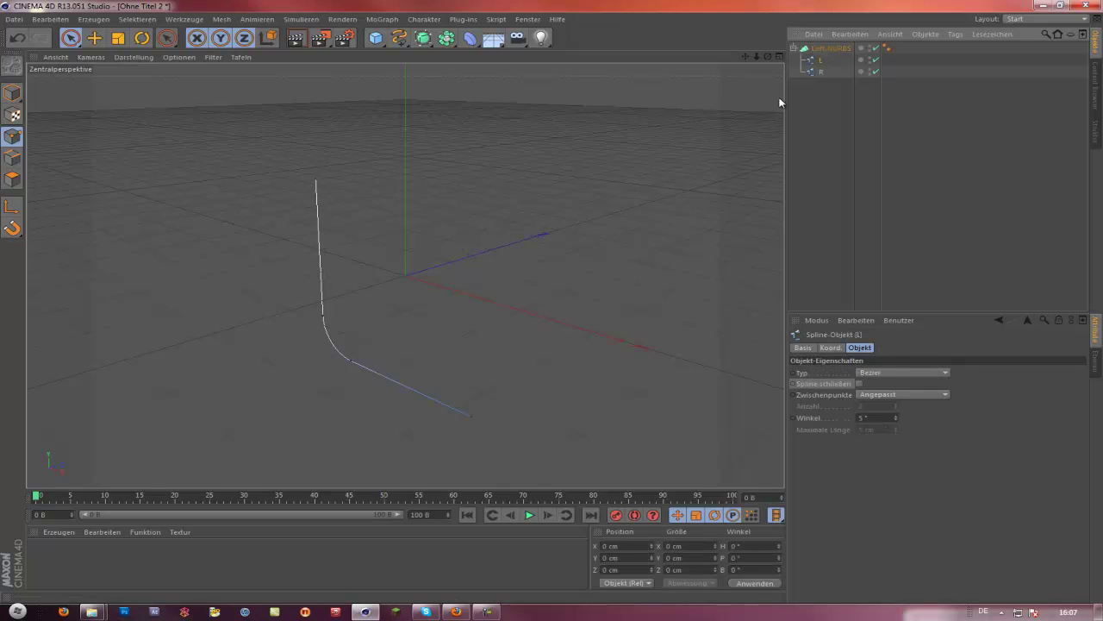
click(93, 38)
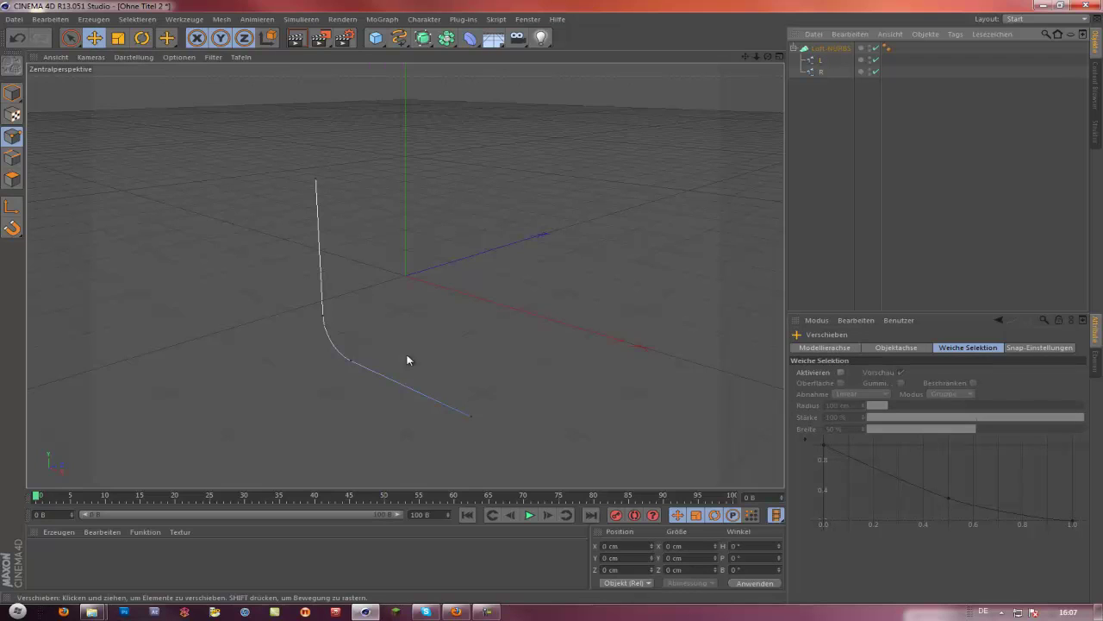
click(820, 60)
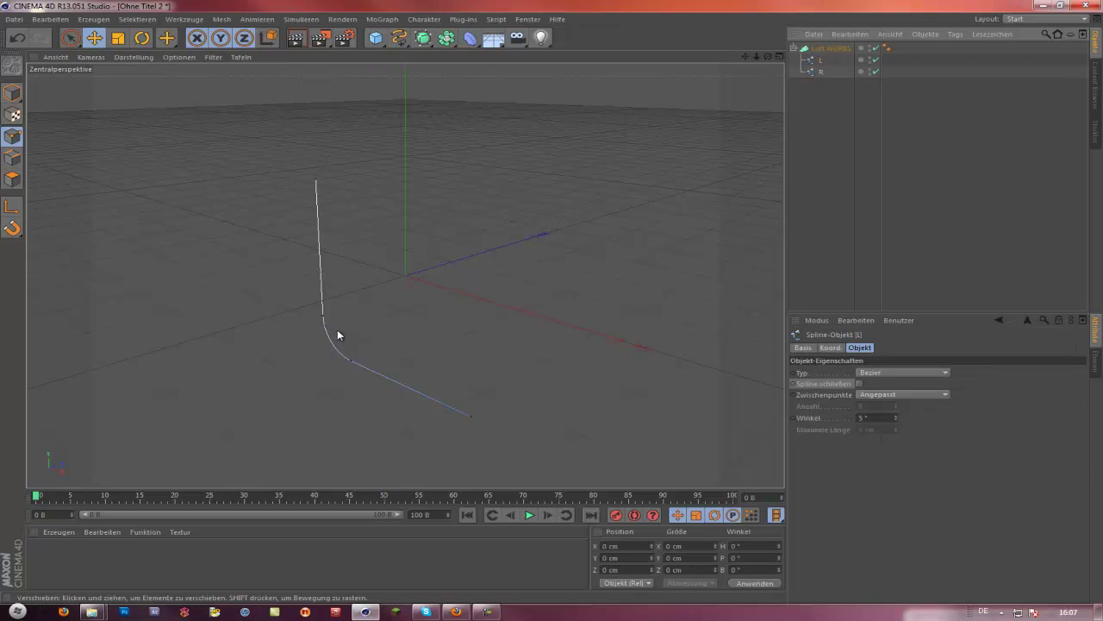
click(13, 93)
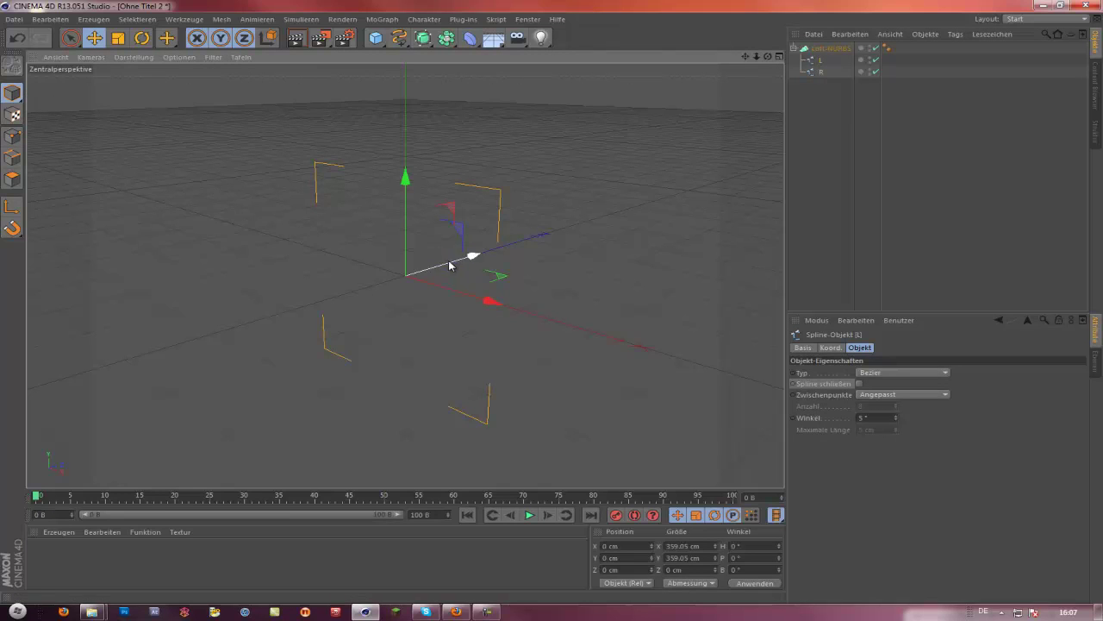
Drag spline L back and spline R forward to Z −330.958 cm, forming a wide lofted backdrop
drag(470, 255, 671, 184)
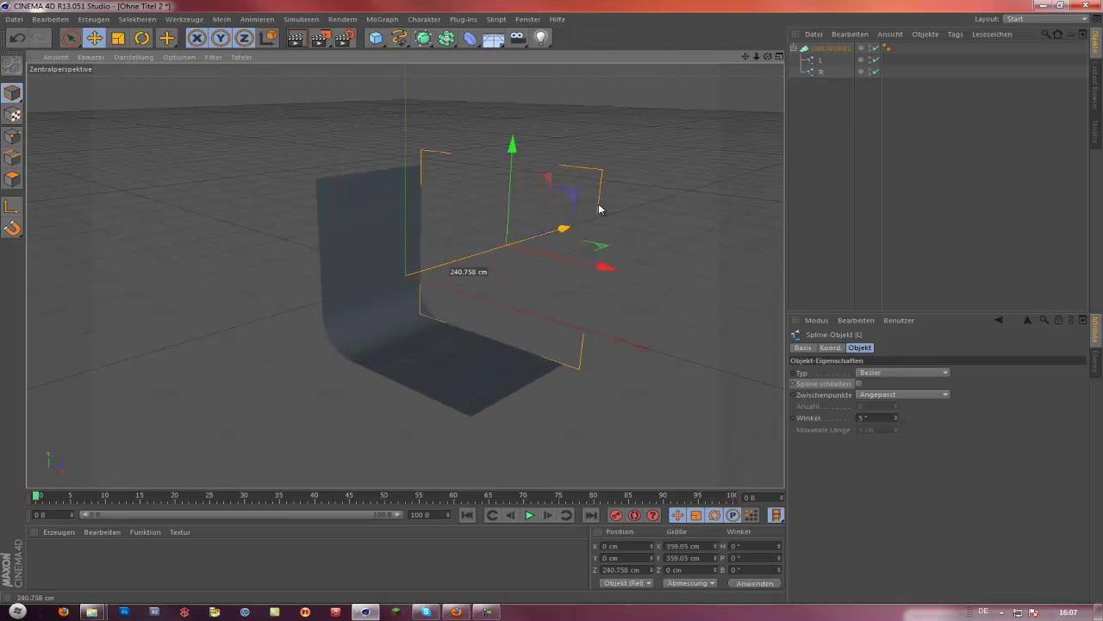
click(821, 72)
drag(465, 258, 209, 296)
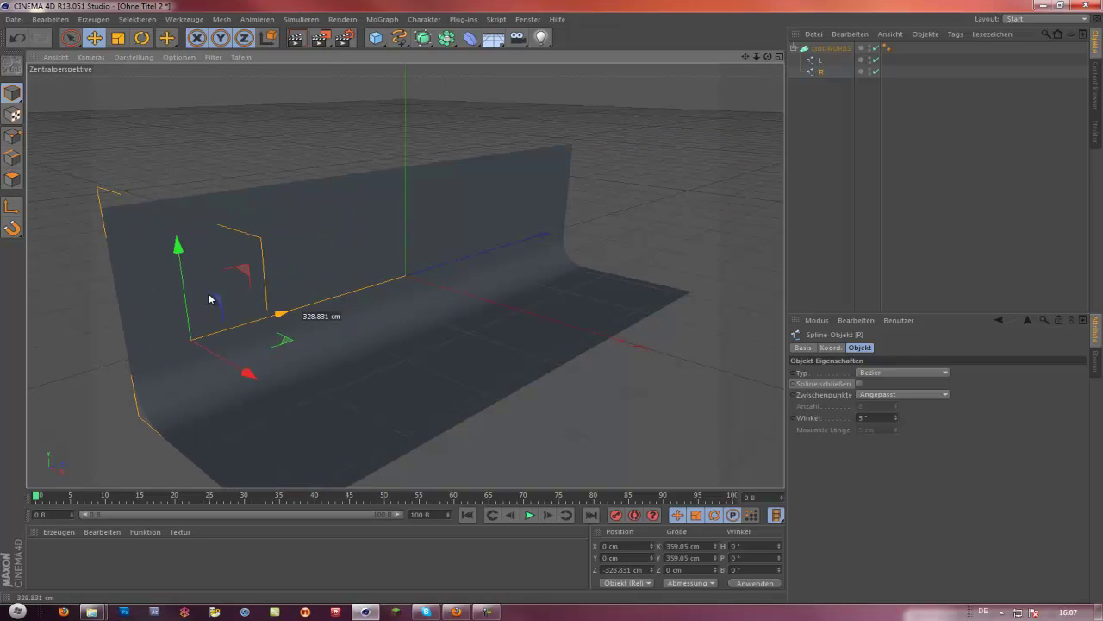
drag(762, 59, 552, 301)
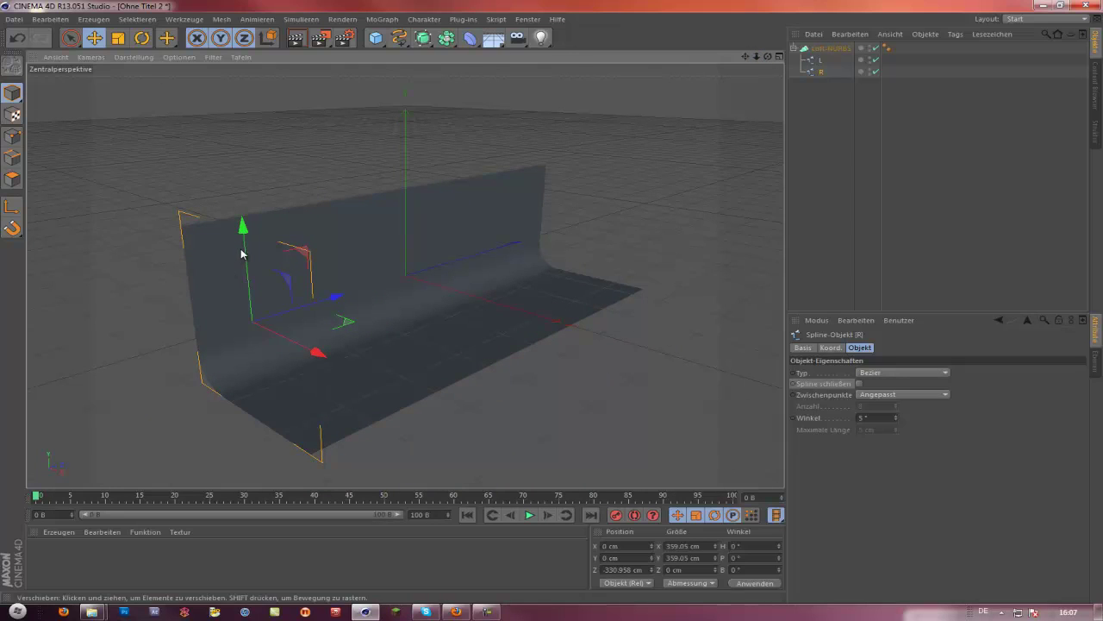
key(t)
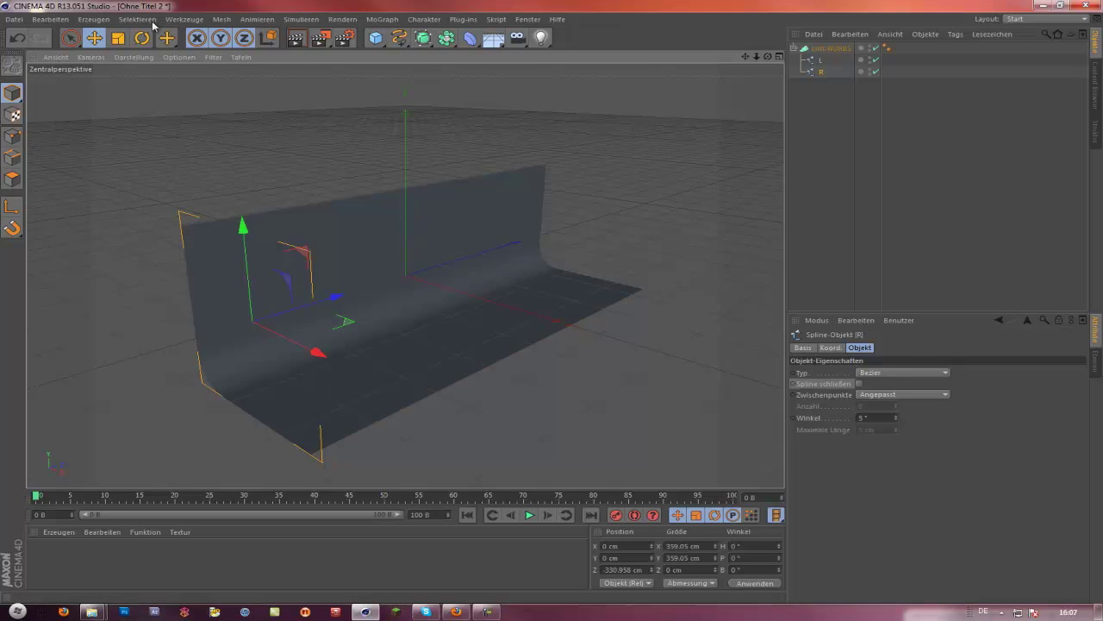
Raise the Loft-NURBS backdrop, rotate it to heading -90° and shift it left along X
click(835, 50)
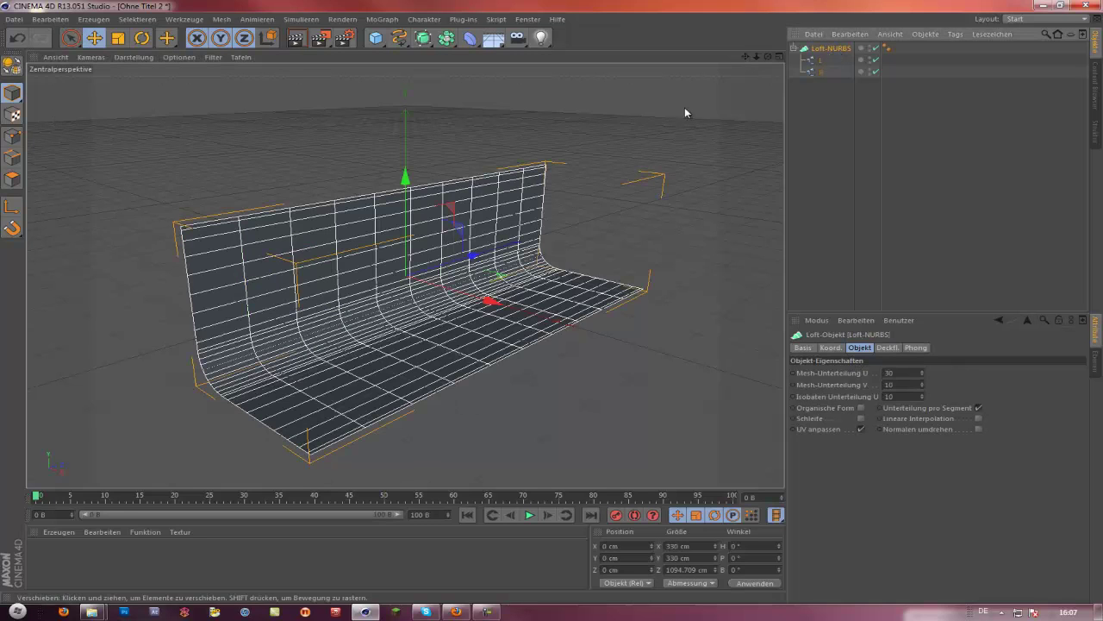
drag(406, 175, 401, 123)
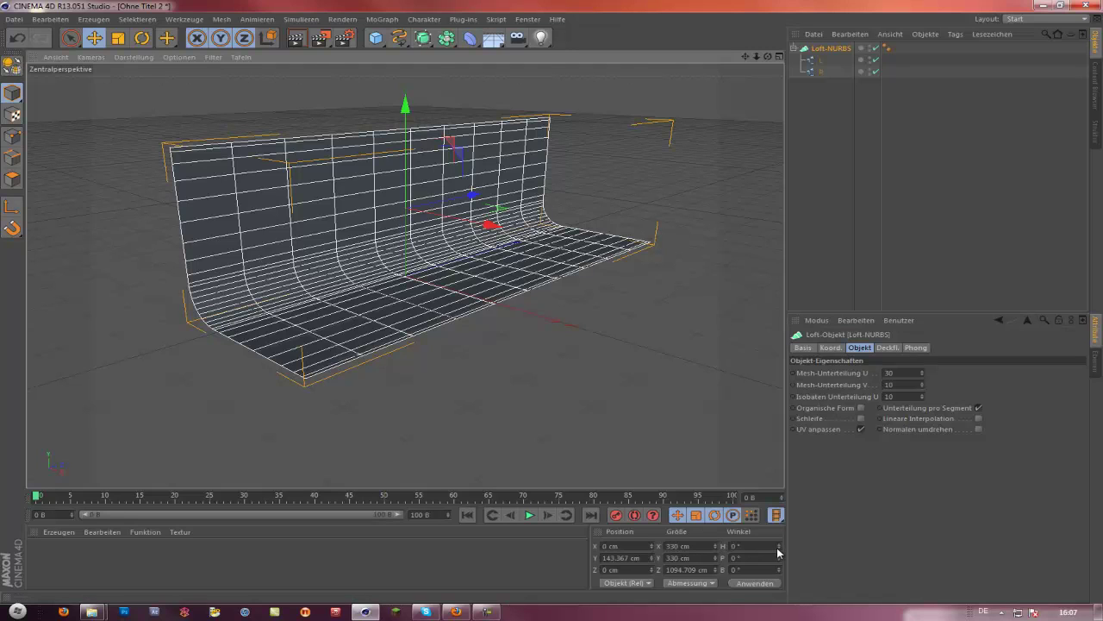
drag(780, 547, 779, 551)
click(759, 583)
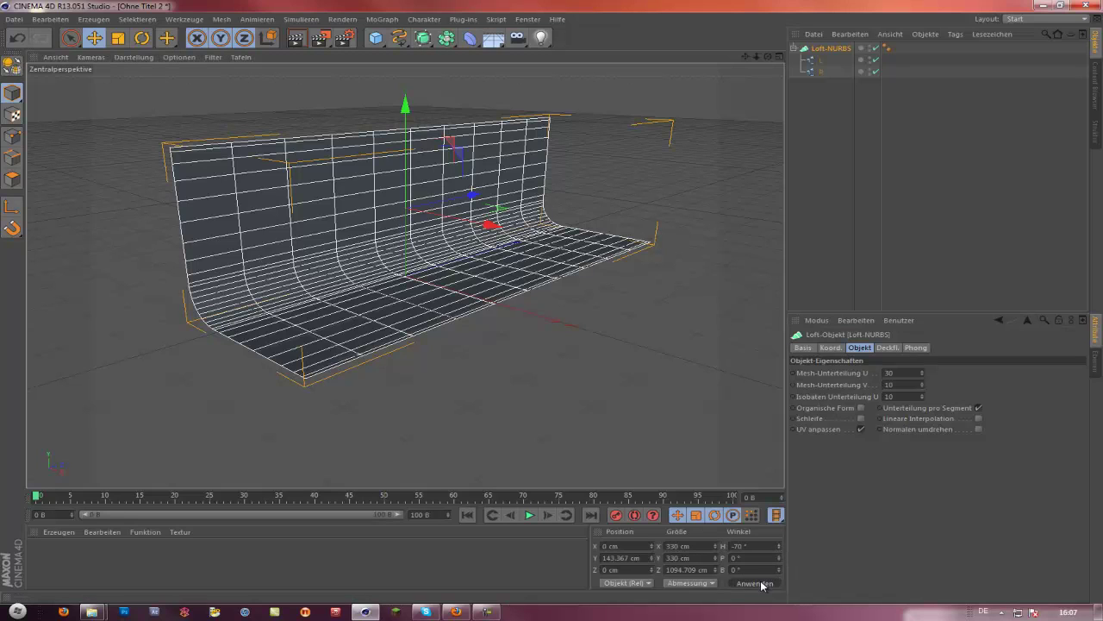
key(BackSpace)
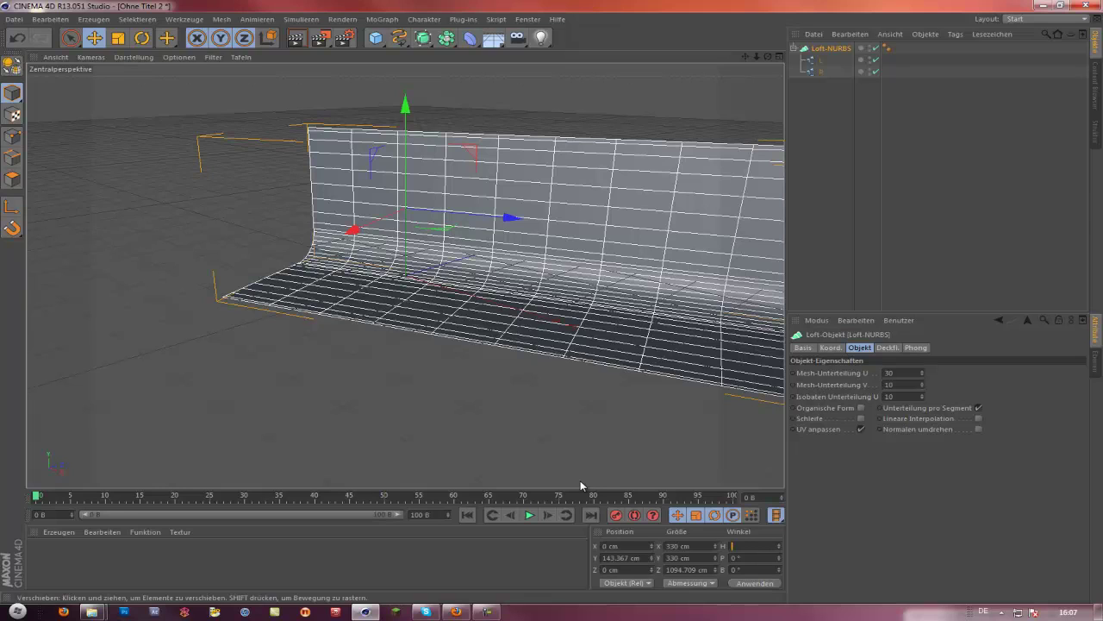
text(90)
click(746, 583)
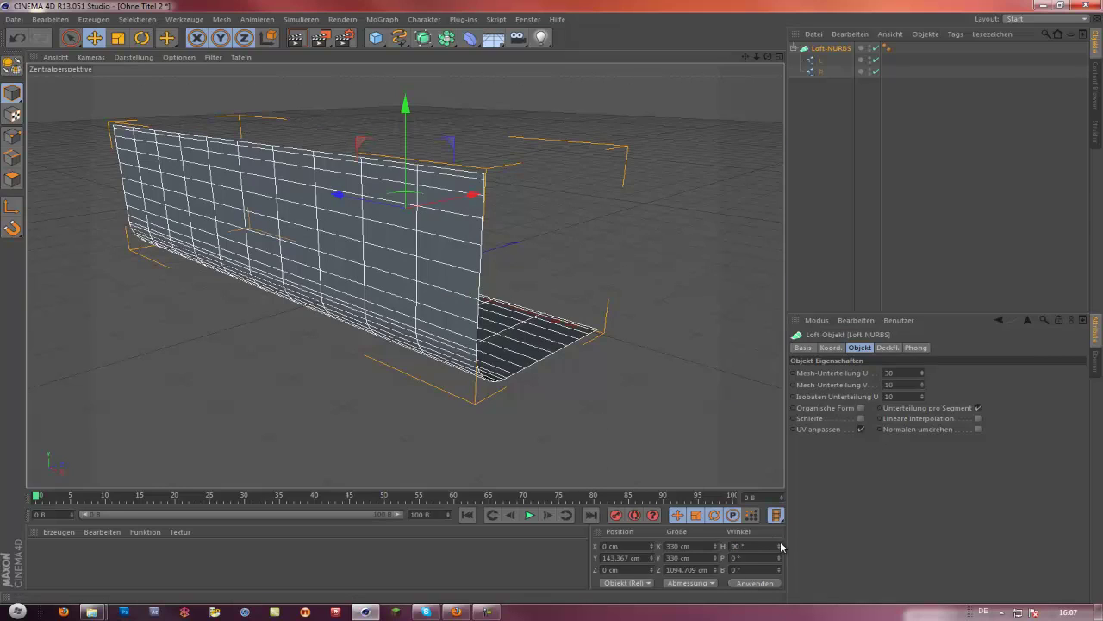
click(734, 545)
text(-)
key(Return)
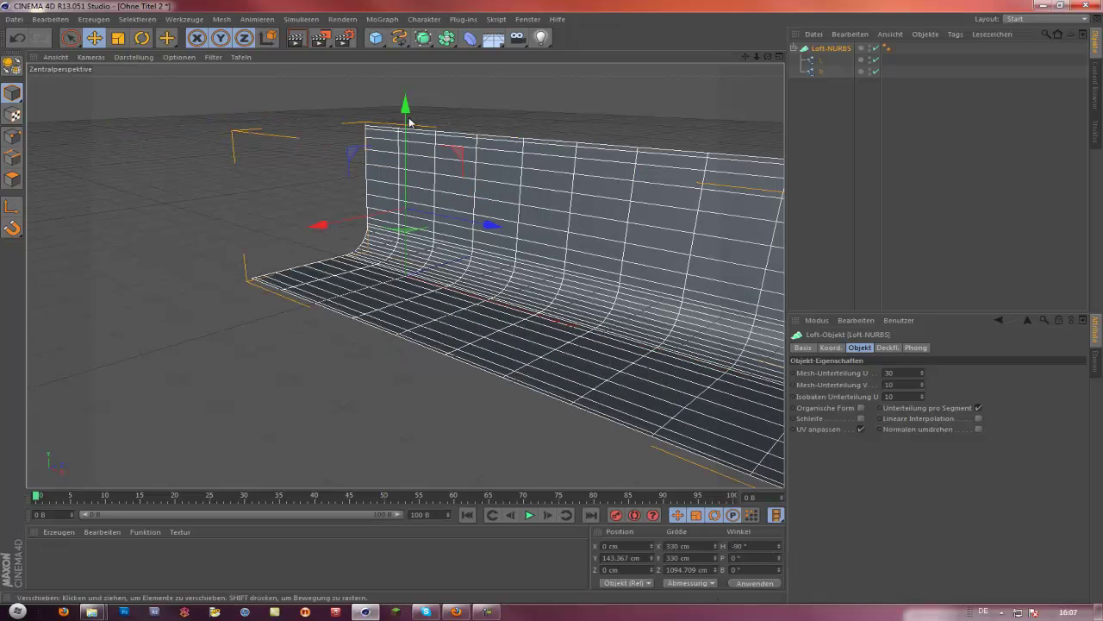
drag(468, 224, 384, 145)
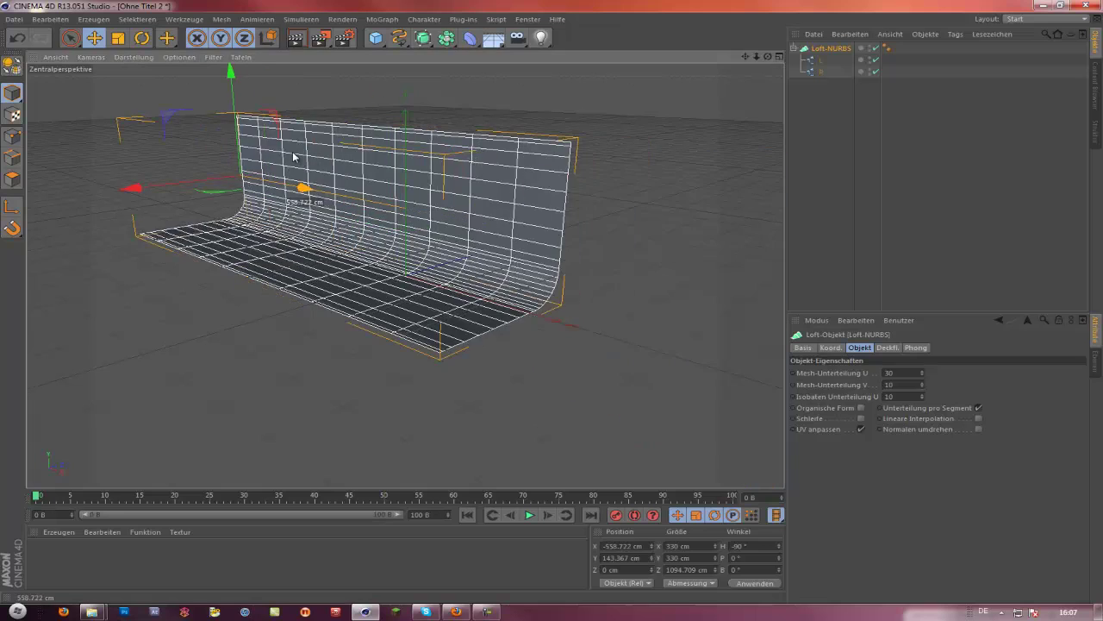
Scale the backdrop up to about 833 × 773 × 1727 cm
click(118, 37)
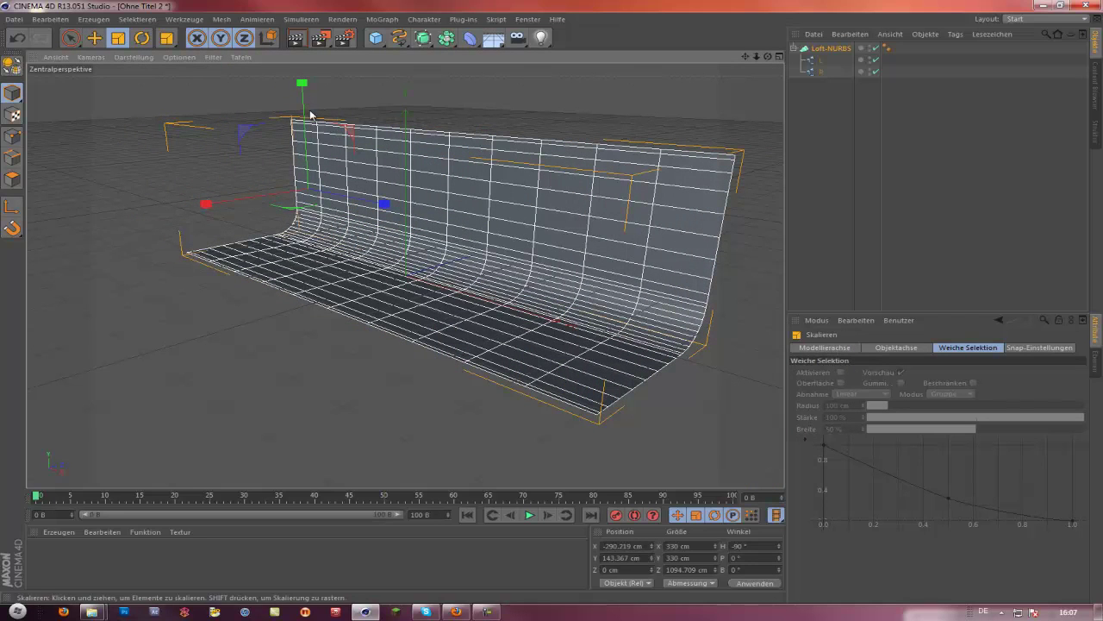
mouse_move(302, 83)
mouse_down()
mouse_move(553, 299)
mouse_move(331, 78)
mouse_up()
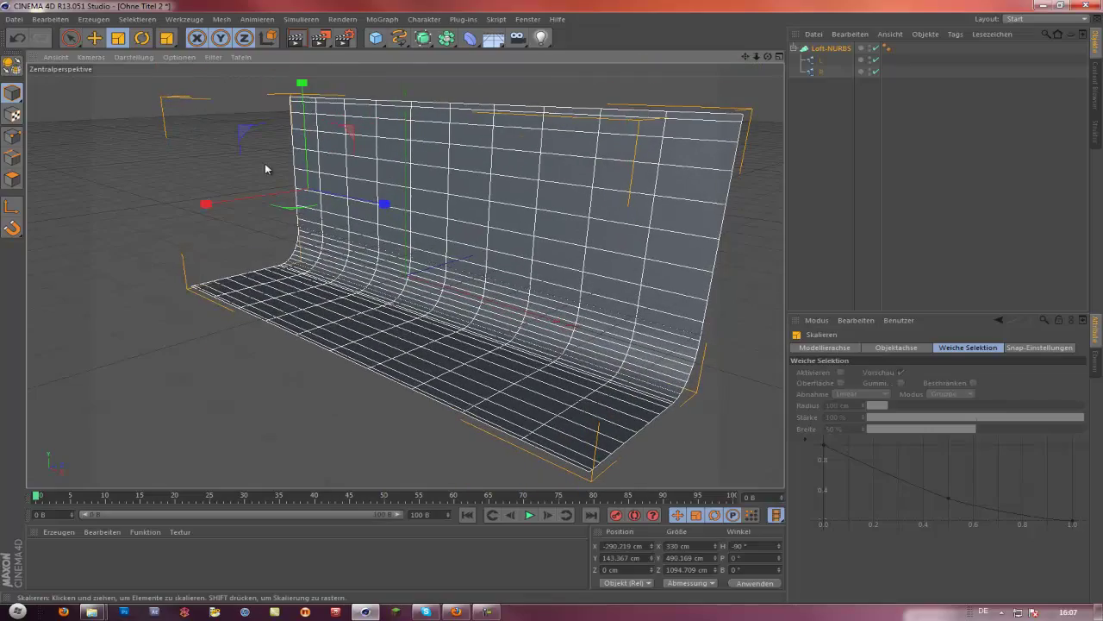
drag(266, 196, 249, 190)
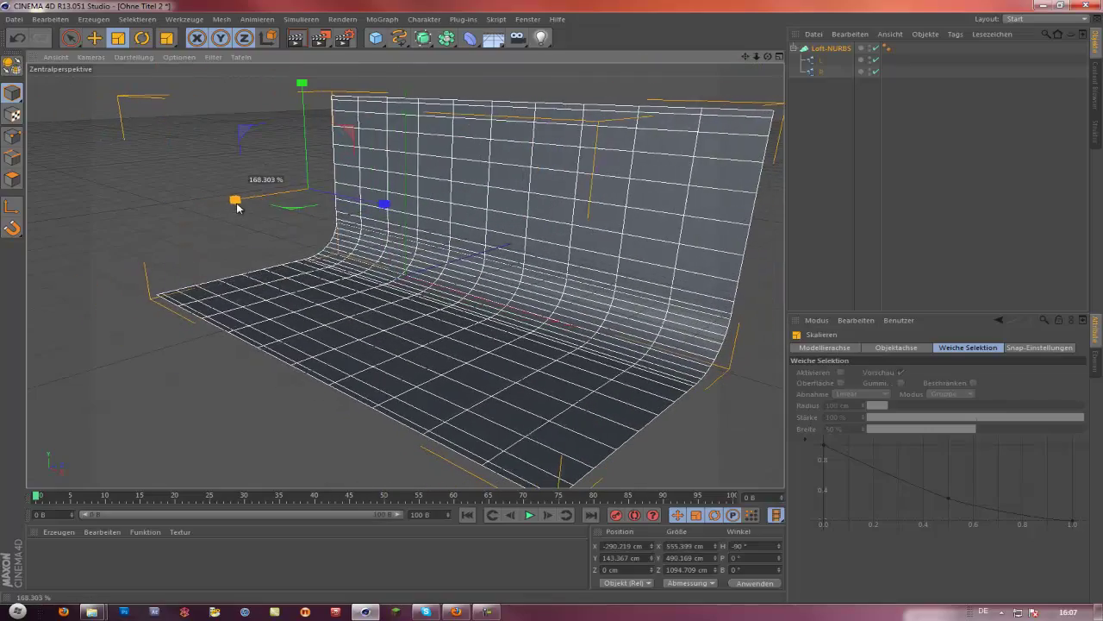
drag(373, 217, 556, 308)
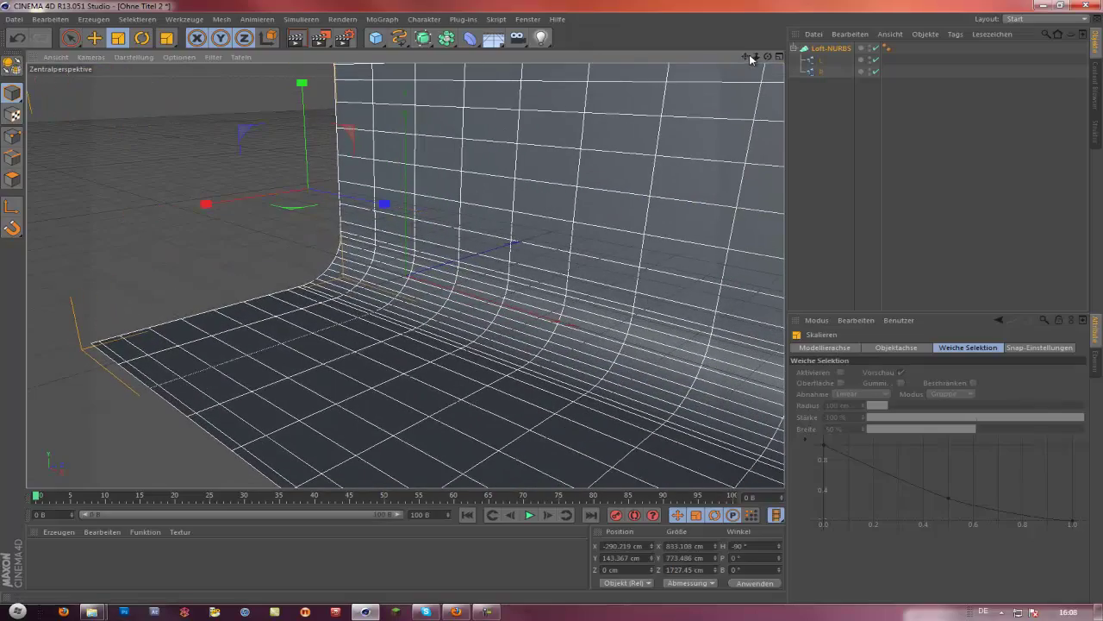
alt+middle_drag(554, 247, 554, 307)
scroll(554, 307, down, 2)
scroll(554, 306, down, 1)
scroll(554, 305, down, 2)
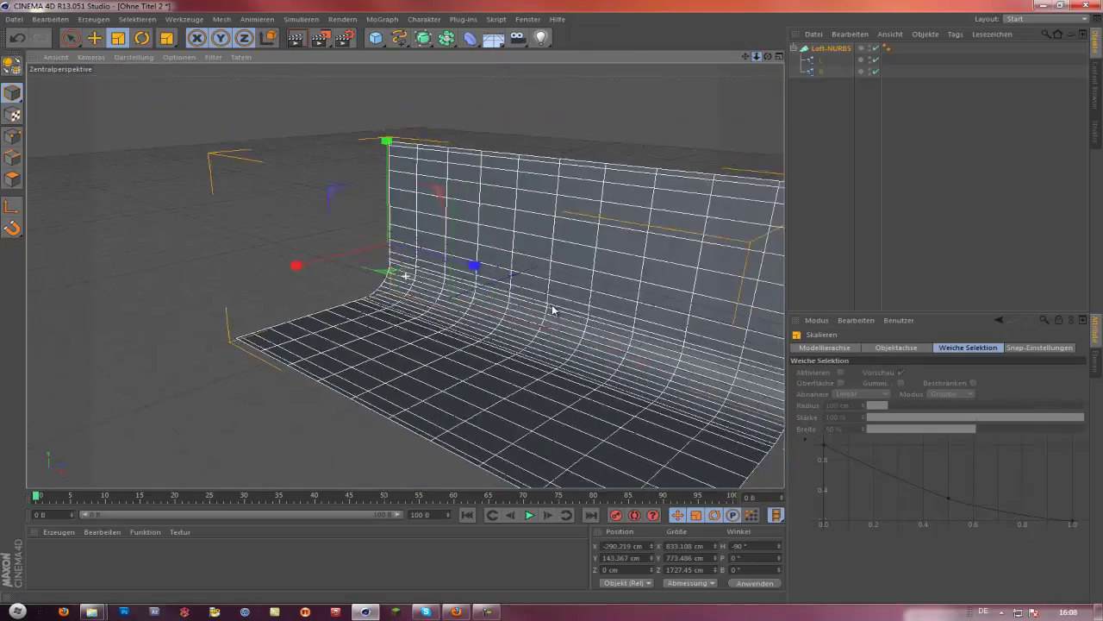
scroll(553, 302, down, 2)
scroll(552, 303, up, 2)
scroll(554, 306, up, 1)
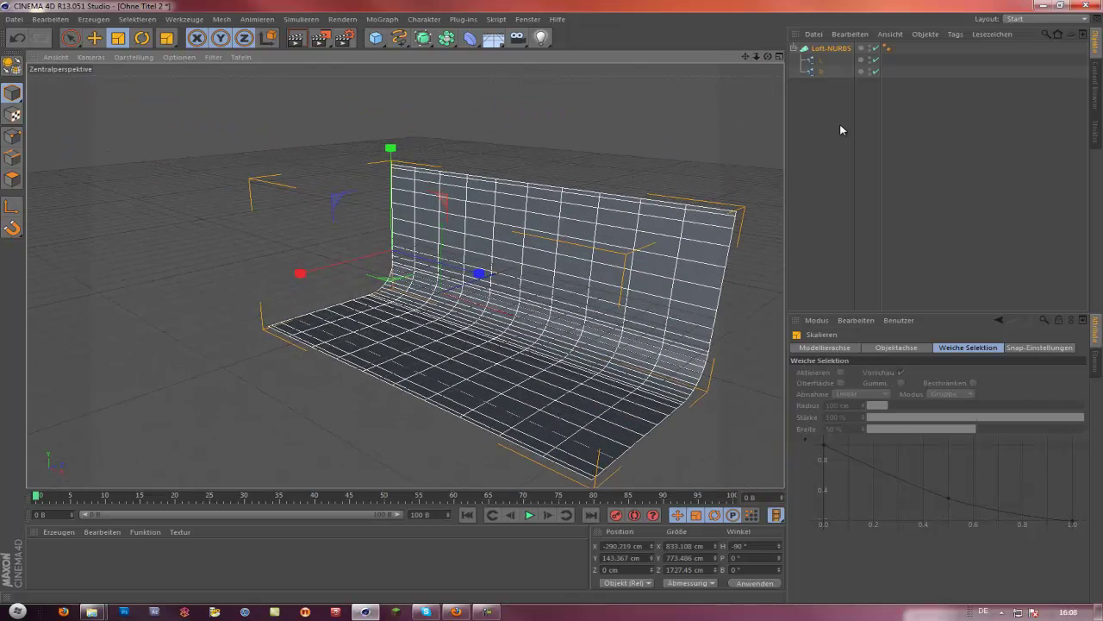
Raise the Loft-NURBS mesh subdivision to U 38 and V 15 and view it from the front
click(832, 48)
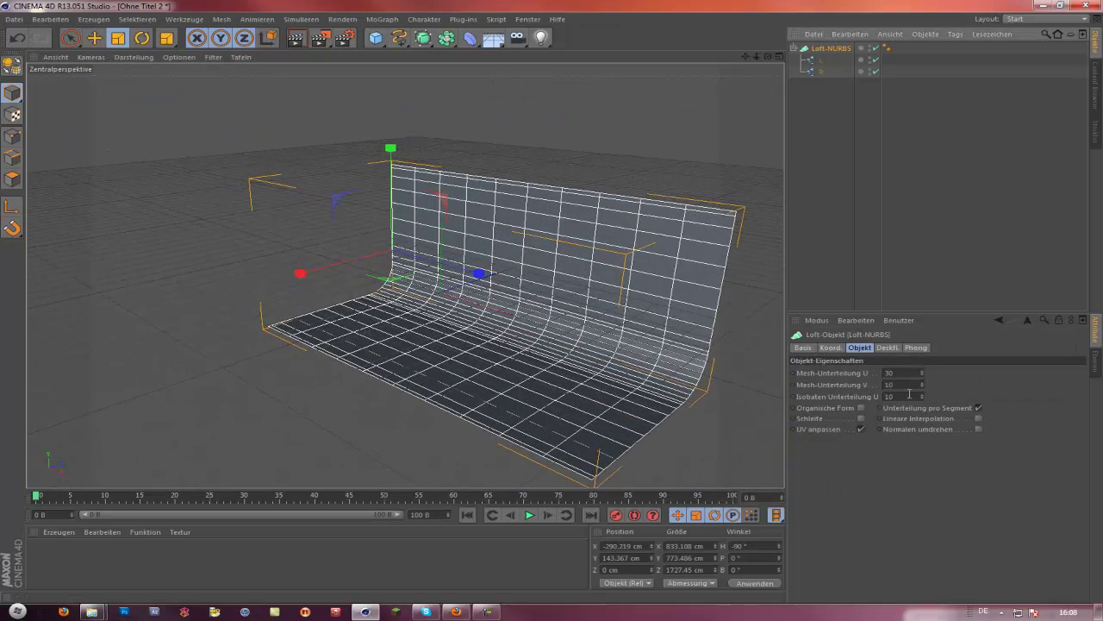
drag(919, 385, 924, 373)
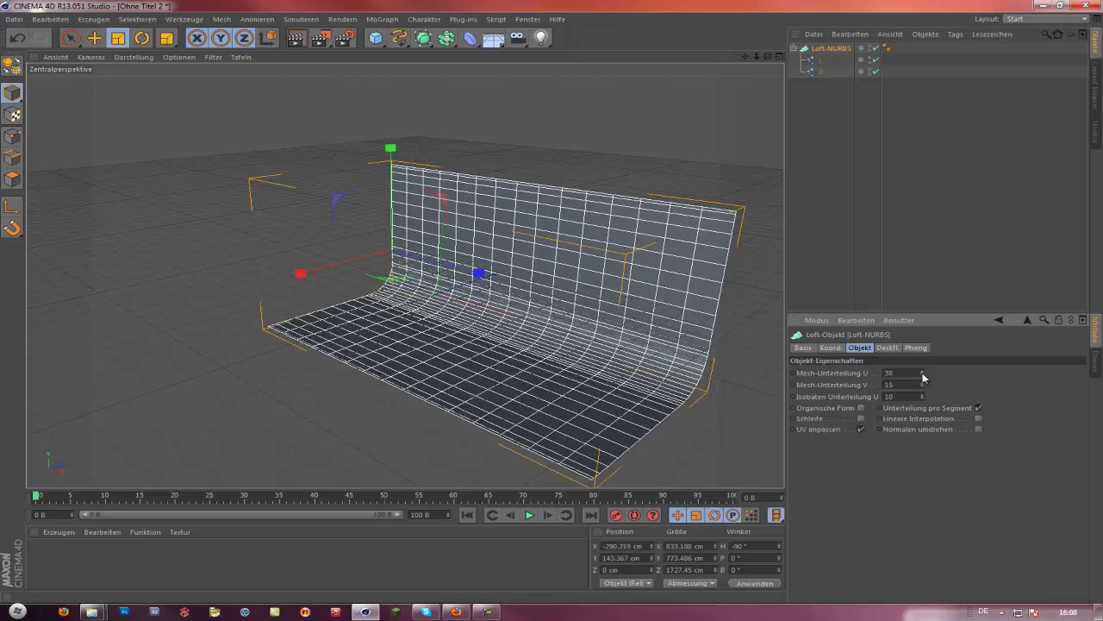
drag(755, 58, 553, 306)
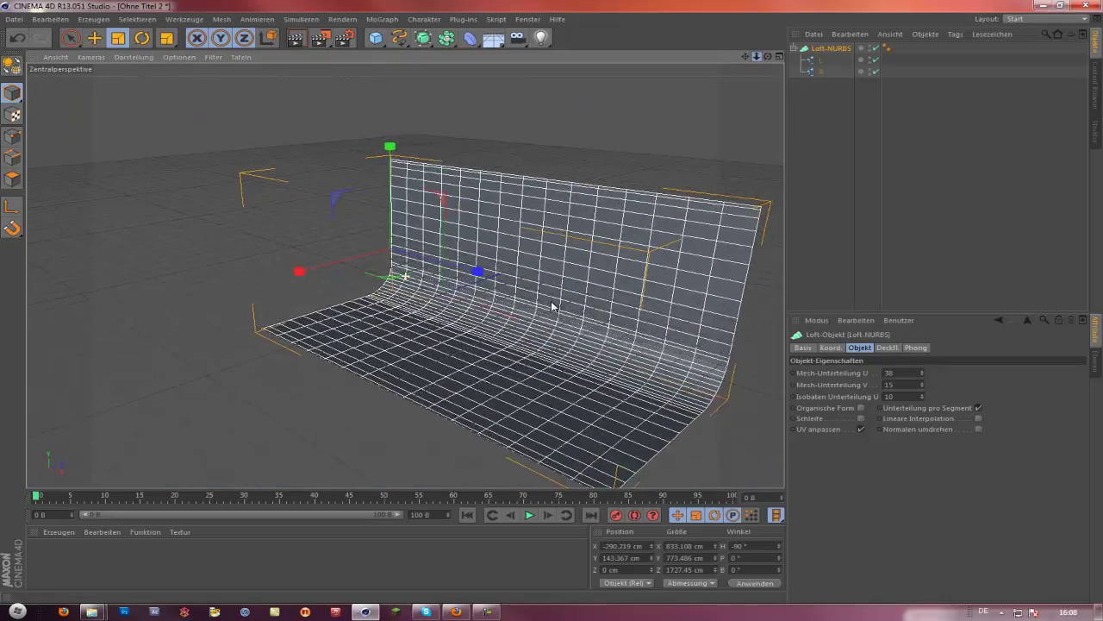
drag(755, 60, 553, 307)
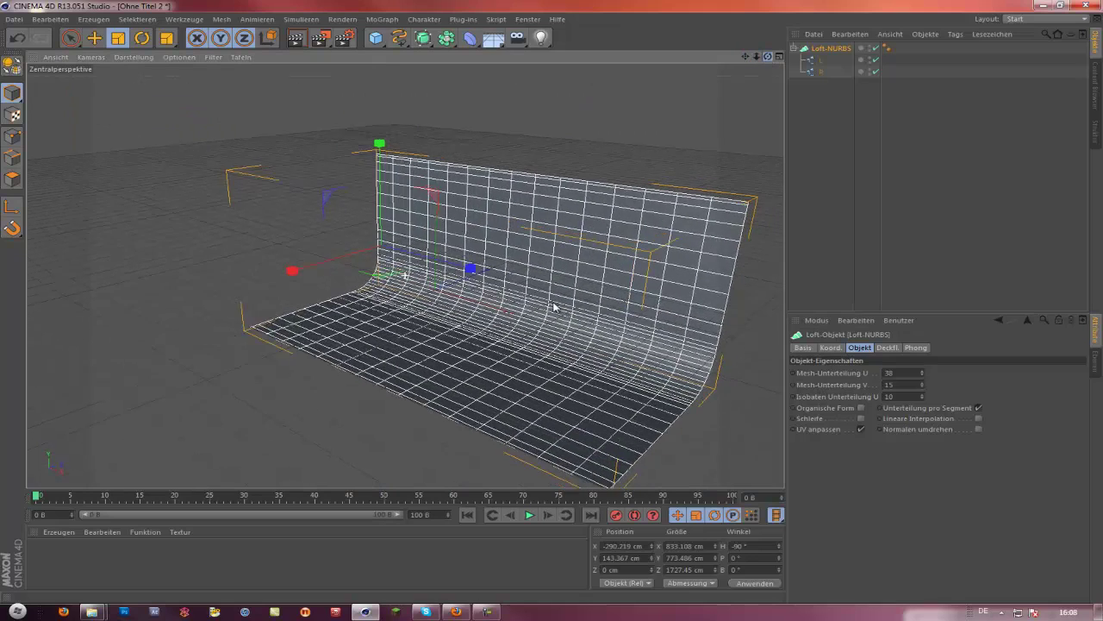
click(834, 153)
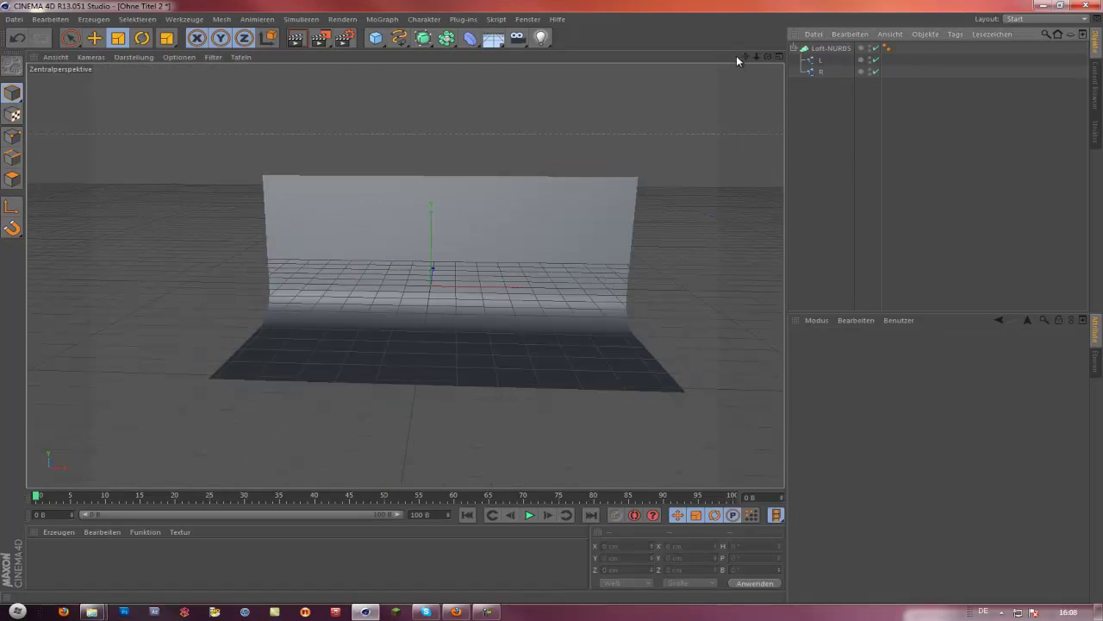
Stretch the backdrop to about 830 cm tall and lift it to Y near 547 cm
click(831, 47)
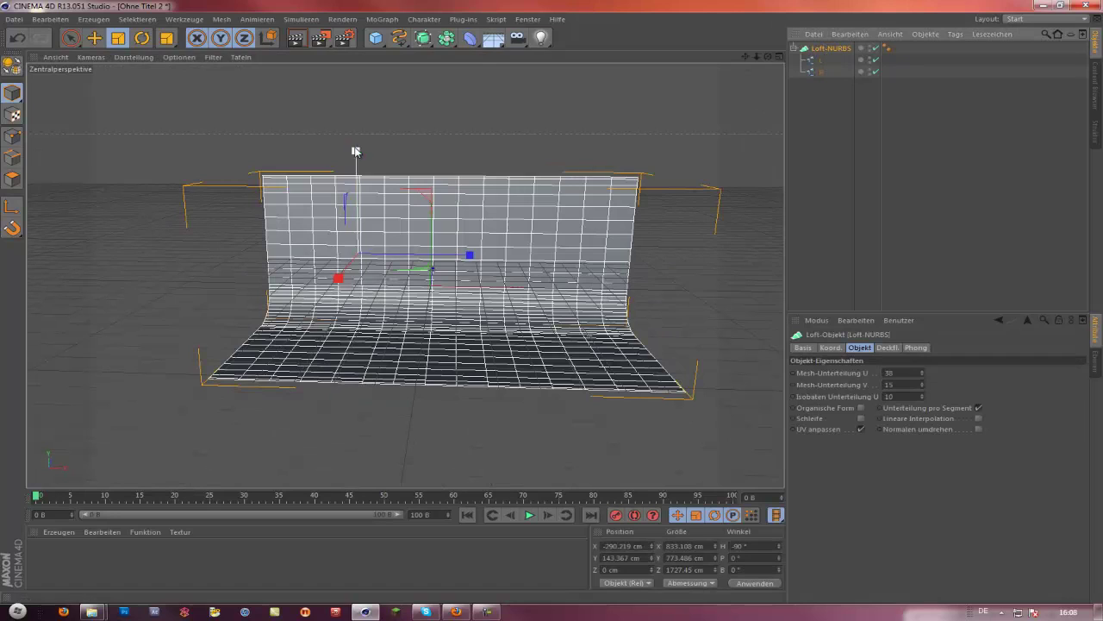
mouse_move(357, 152)
mouse_down()
mouse_move(369, 122)
mouse_move(372, 150)
mouse_move(360, 68)
mouse_up()
click(94, 38)
mouse_move(746, 57)
mouse_down()
mouse_move(553, 306)
mouse_move(569, 293)
mouse_up()
click(862, 172)
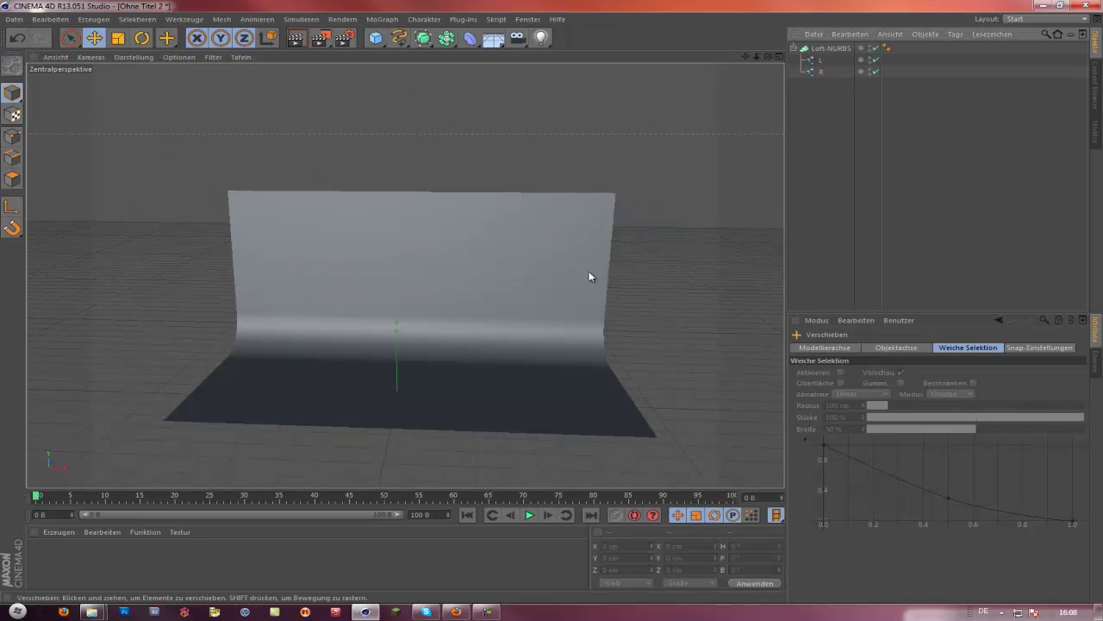
Create a new material with Glanzlicht and Farbe disabled and Leuchten enabled
double_click(59, 555)
double_click(47, 554)
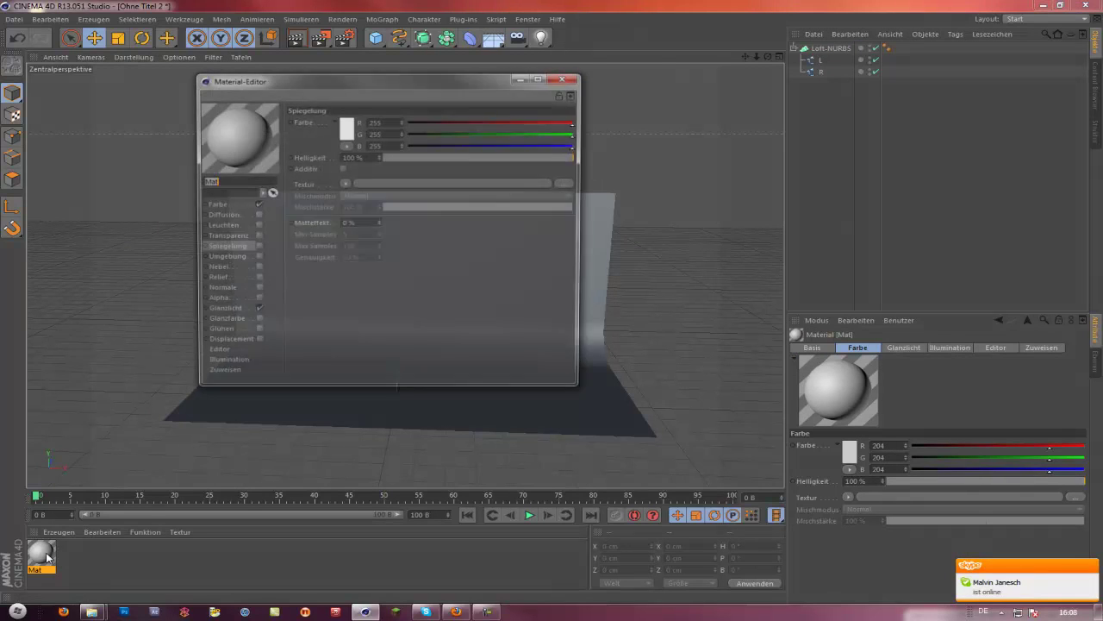
click(256, 310)
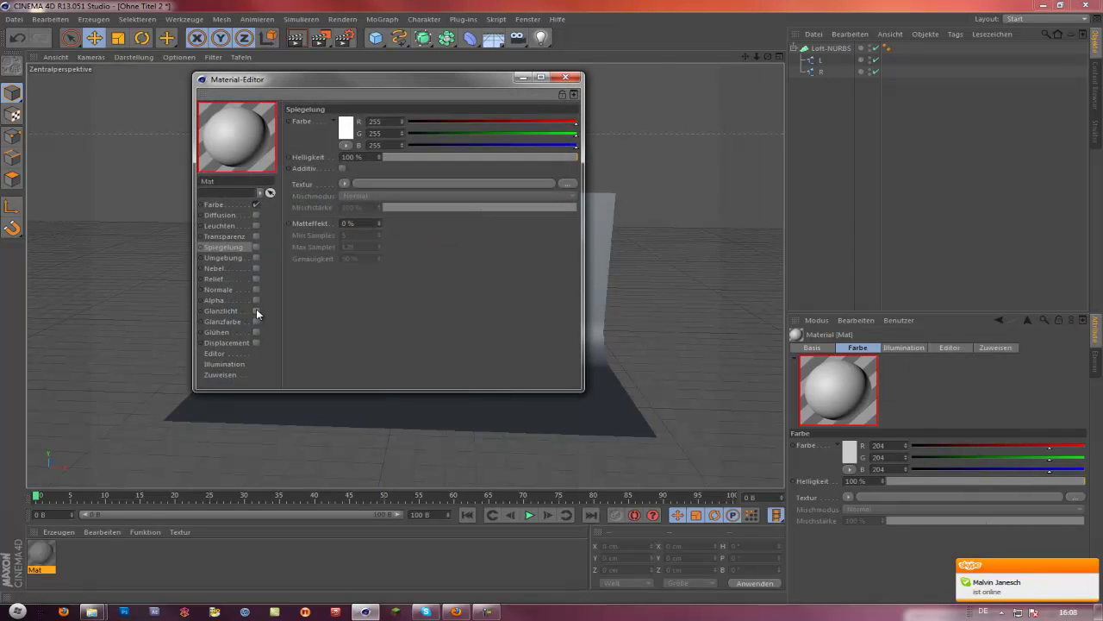
click(257, 204)
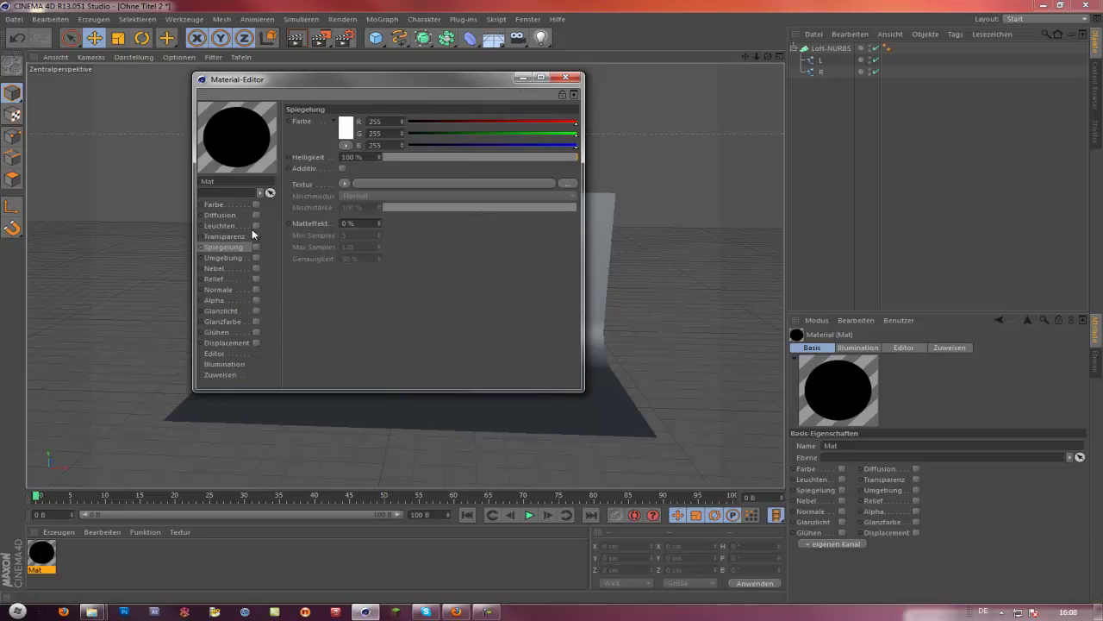
click(255, 226)
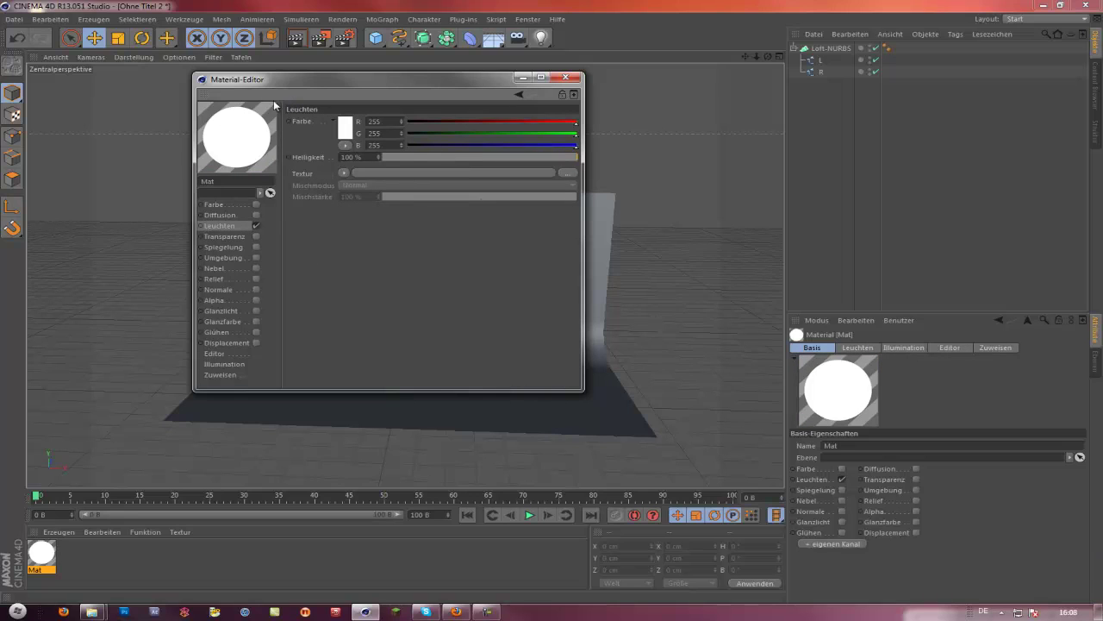
Set Mat's glow to orange R255 G188 B106 at 200% Helligkeit, then duplicate the material
click(347, 127)
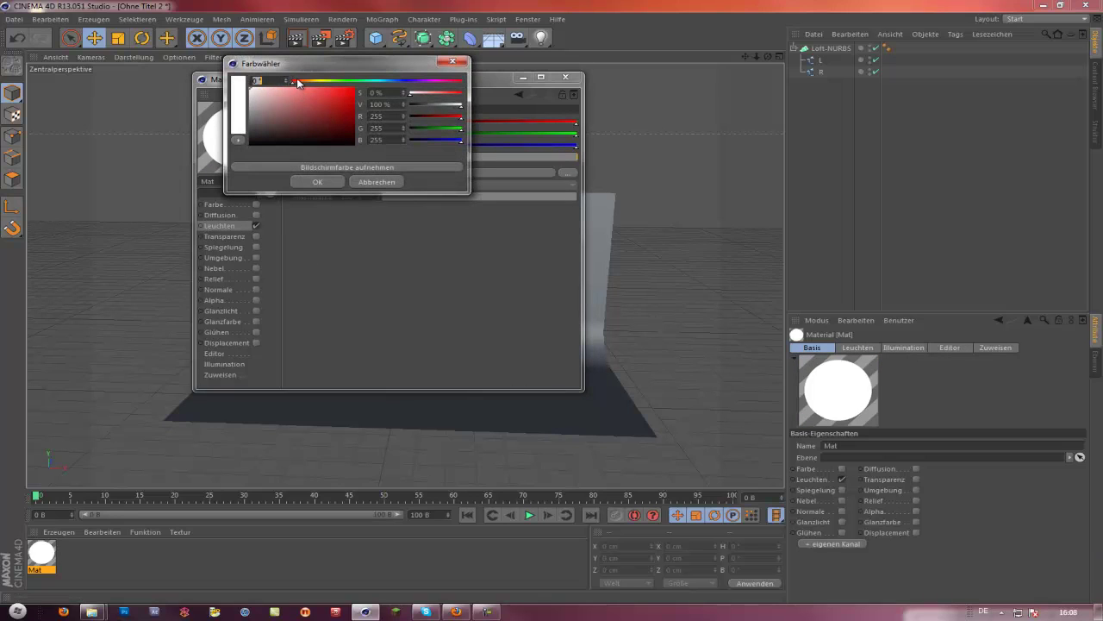
drag(298, 81, 307, 87)
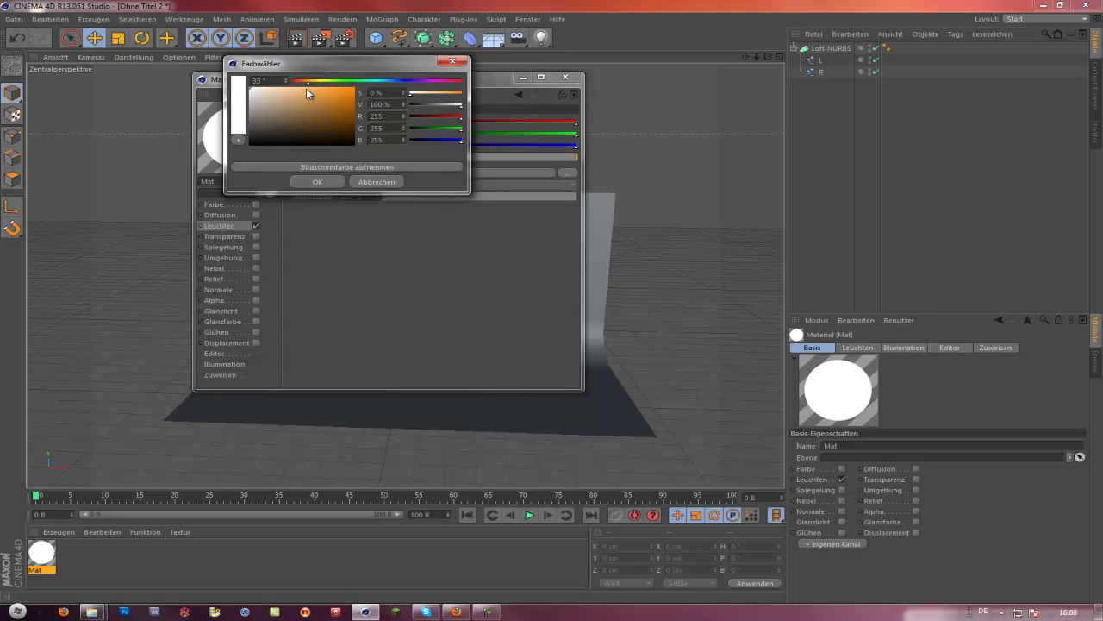
click(307, 90)
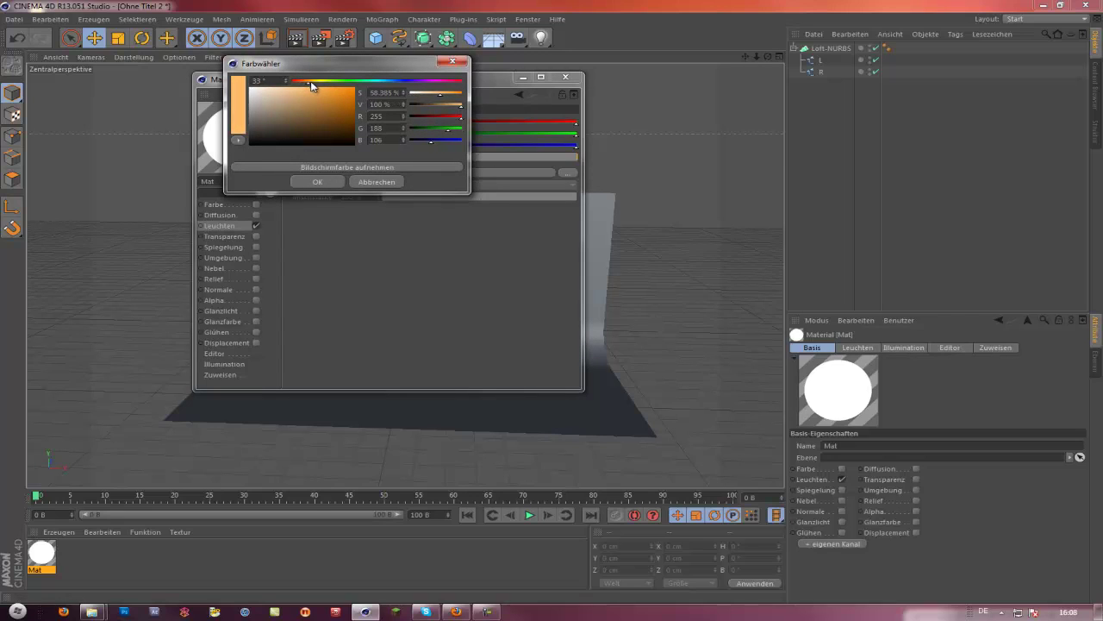
click(326, 181)
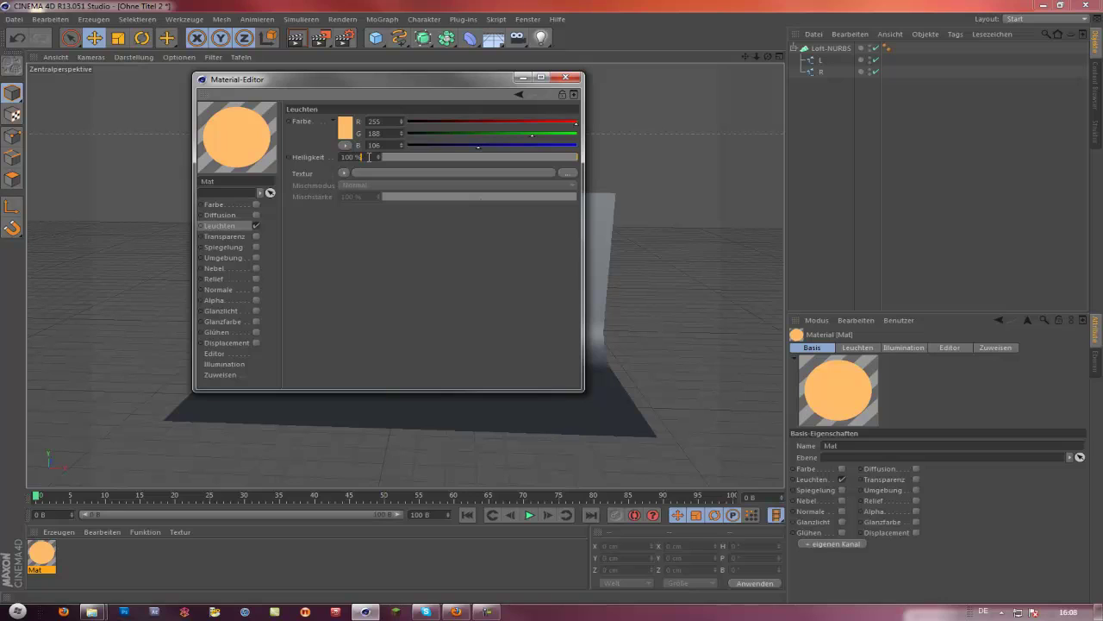
text(200)
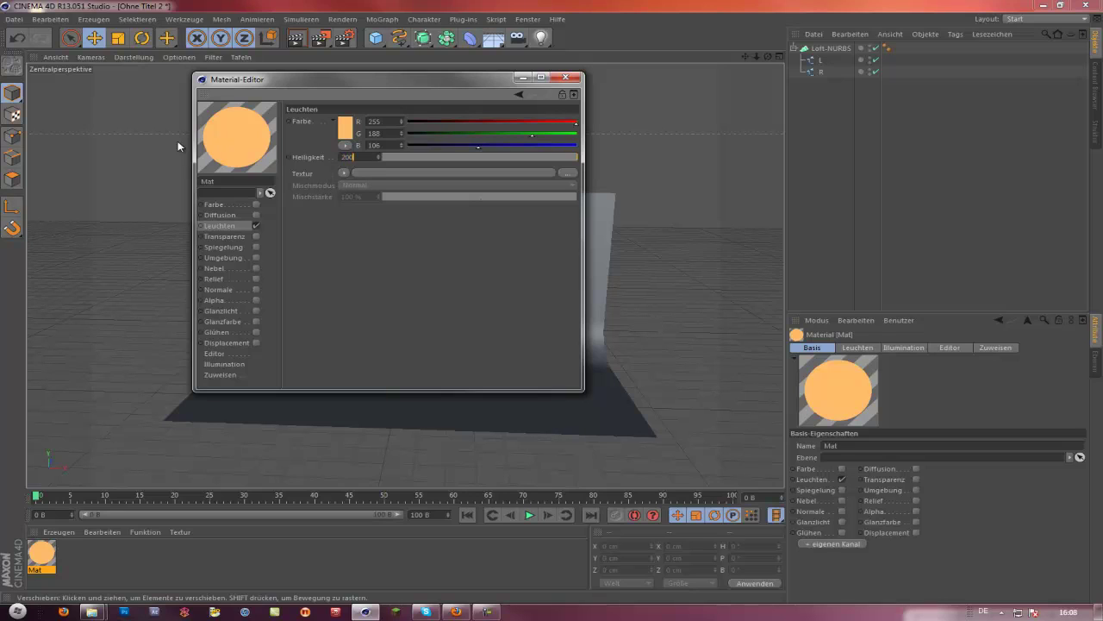
key(Return)
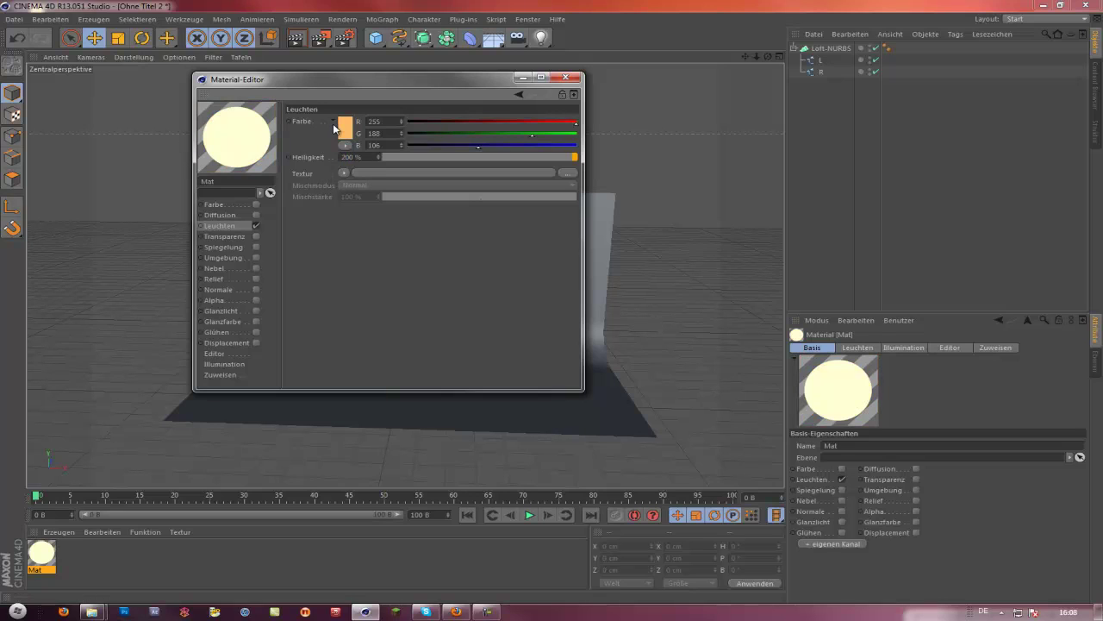
click(565, 76)
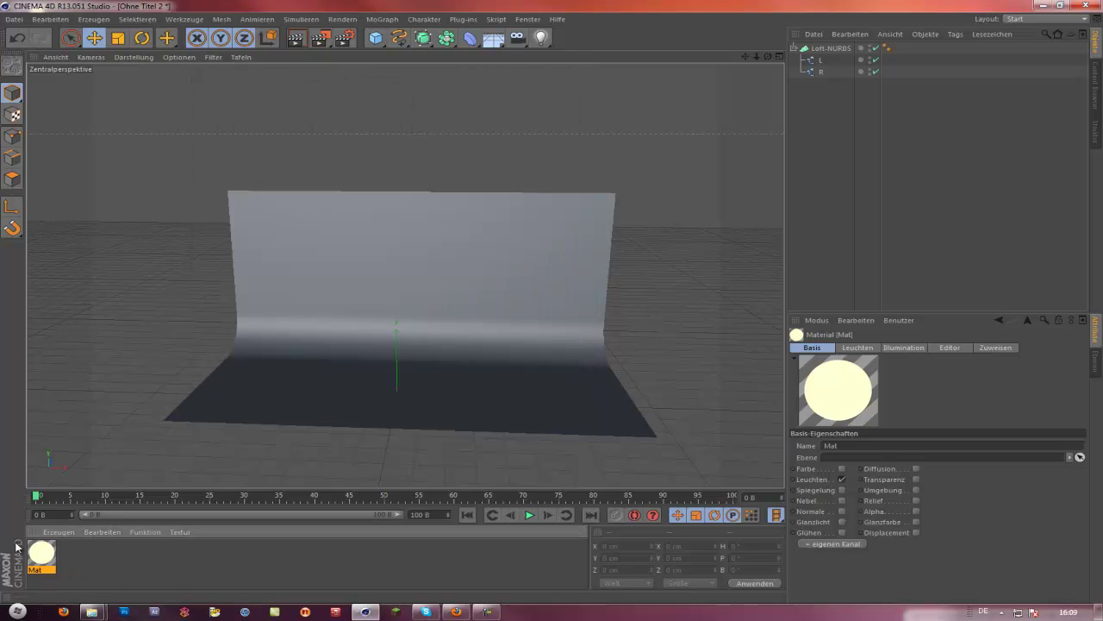
key(ctrl+c)
key(ctrl+v)
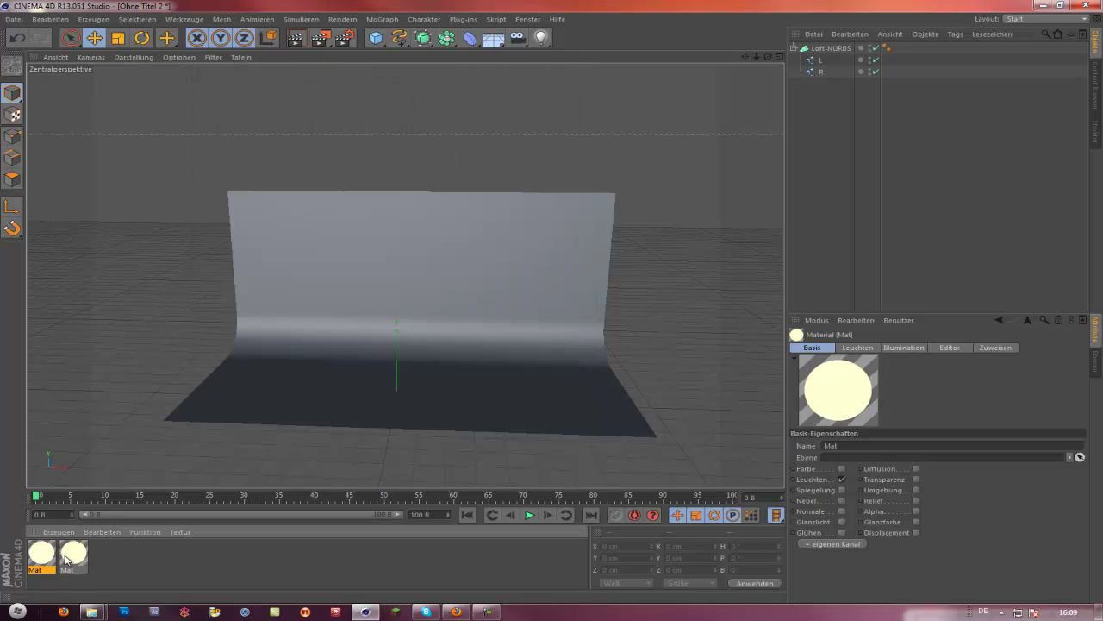
Give the second Mat a light cyan Leuchten colour R120 G223 B255 at 150% Helligkeit
double_click(74, 555)
click(345, 128)
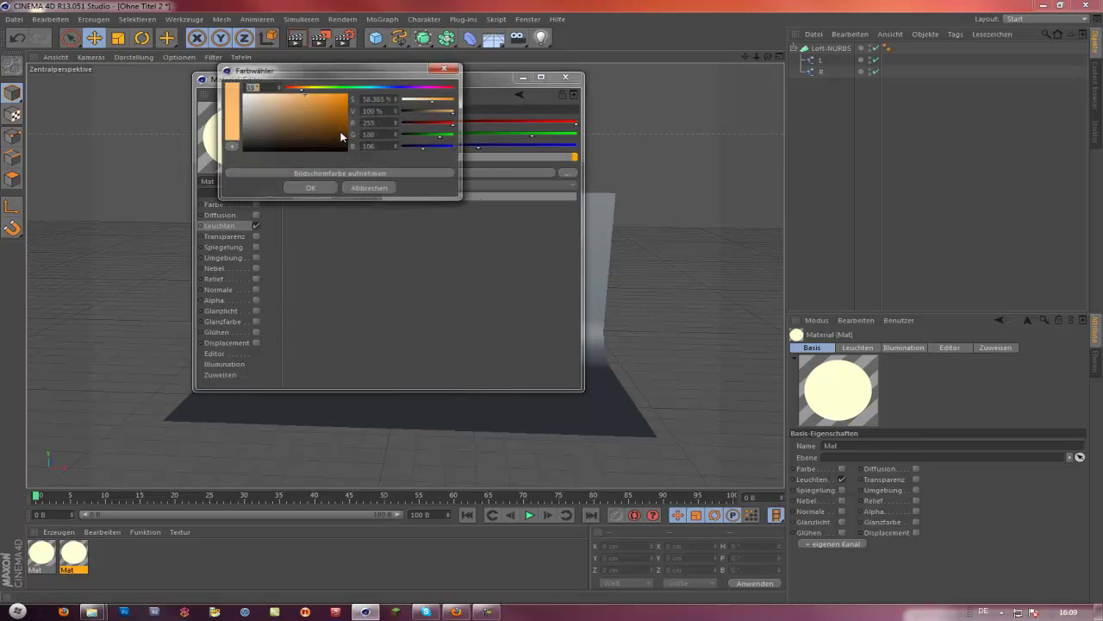
drag(357, 85, 375, 87)
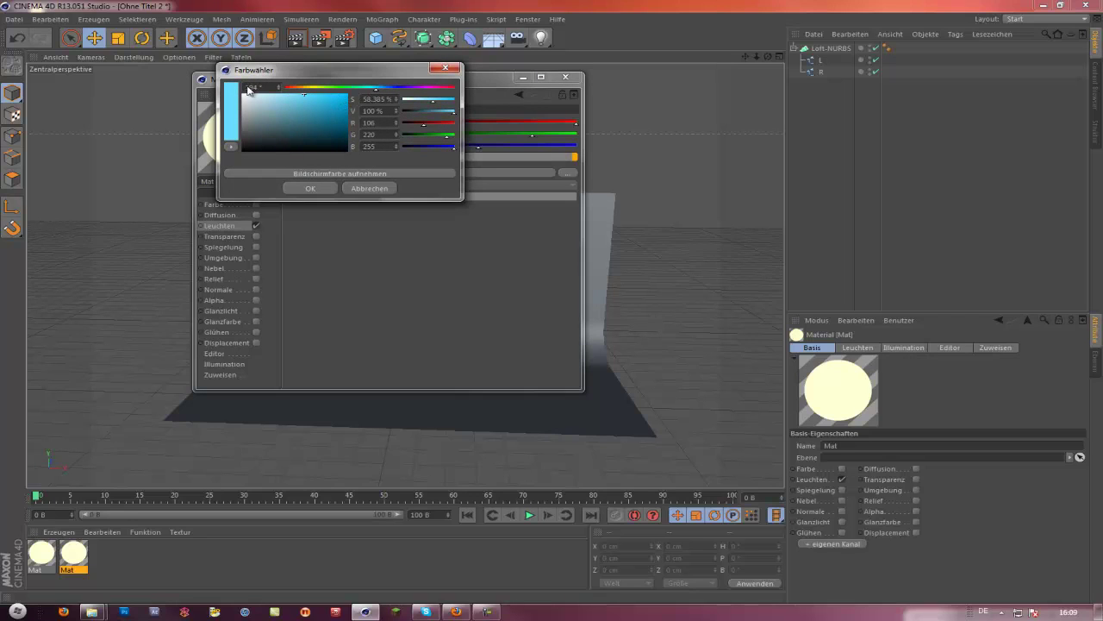
drag(305, 98, 298, 97)
click(326, 190)
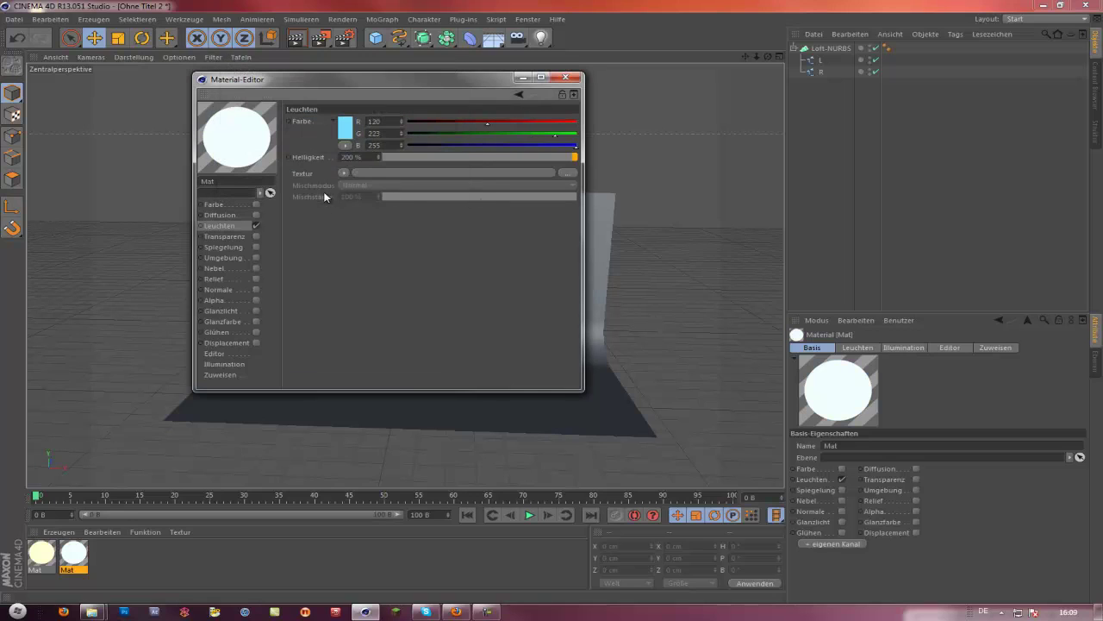
double_click(367, 157)
text(1)
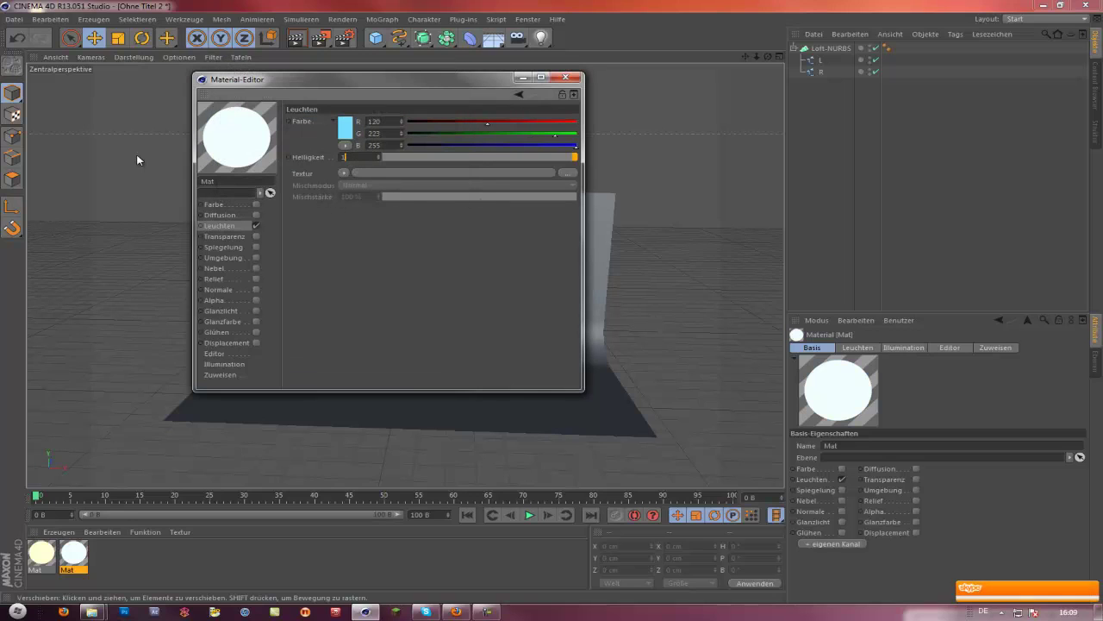
text(50)
key(Return)
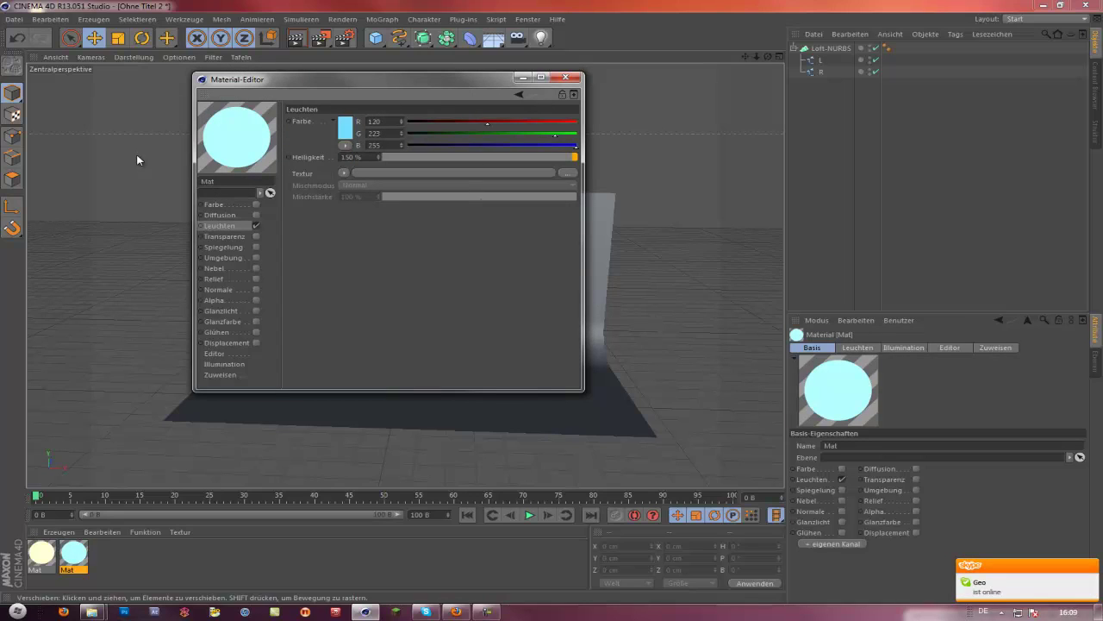
click(560, 79)
click(210, 566)
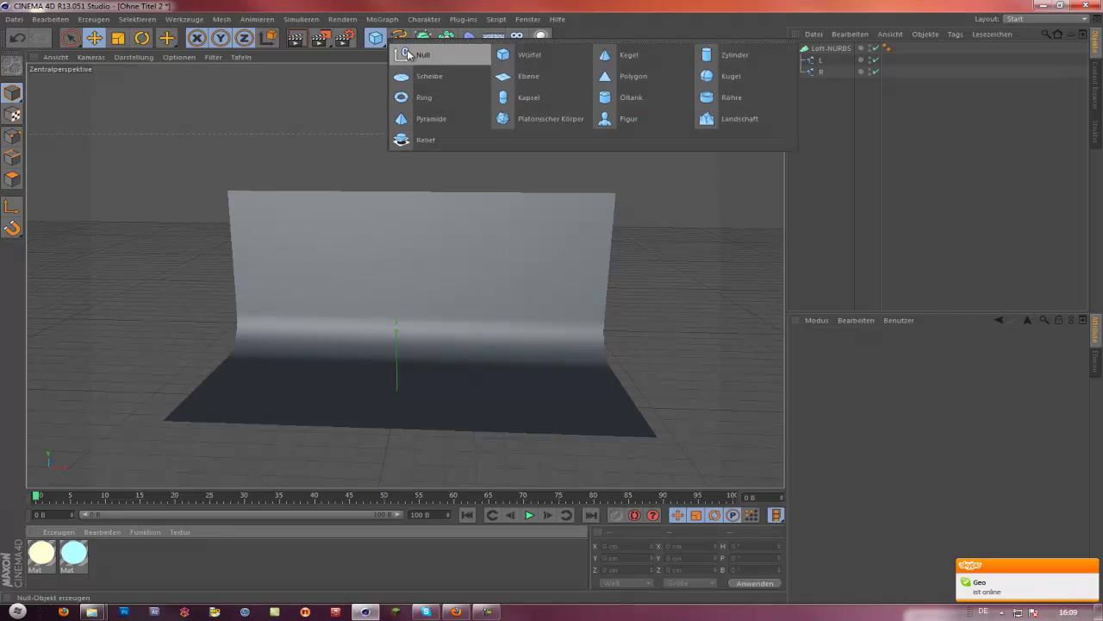
Add an Ebene plane, raise it and scale it up to about 1082 cm
drag(379, 38, 533, 78)
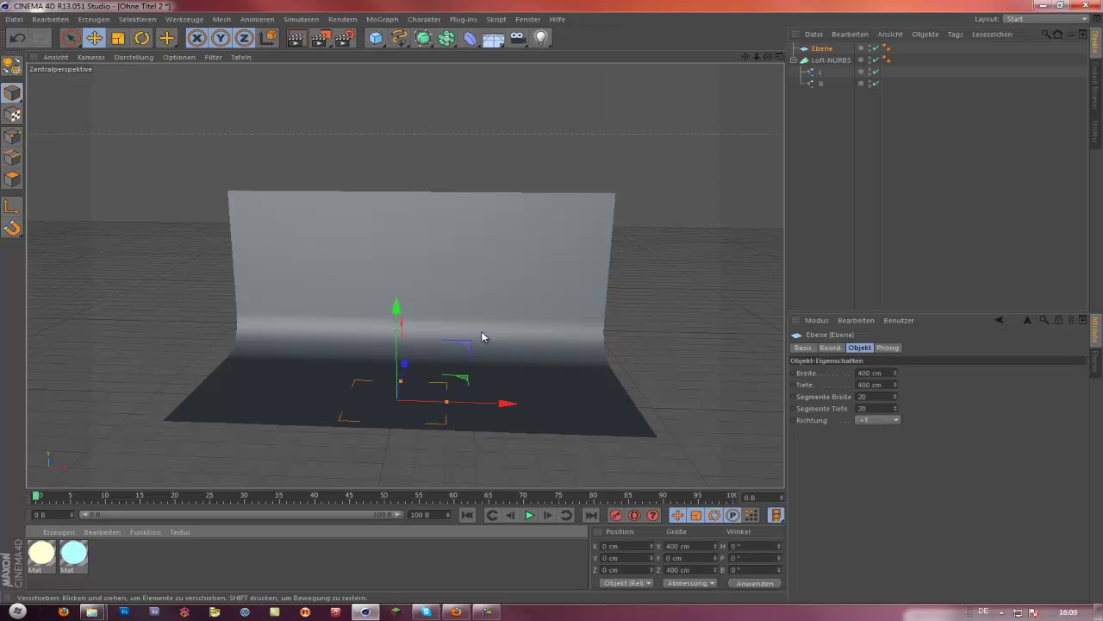
drag(396, 321, 407, 289)
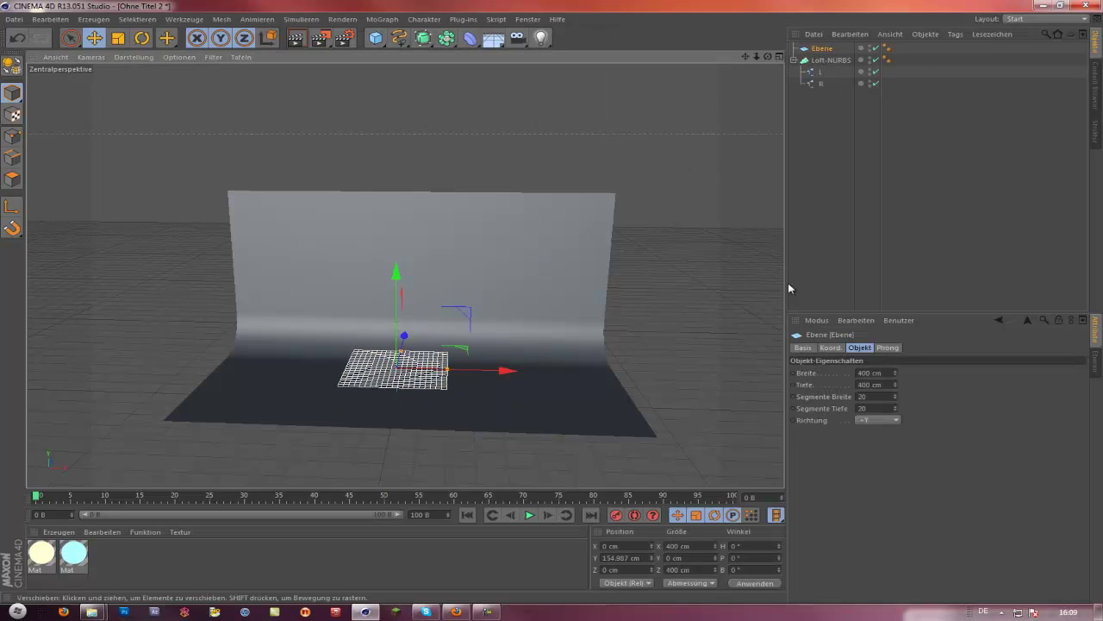
click(886, 372)
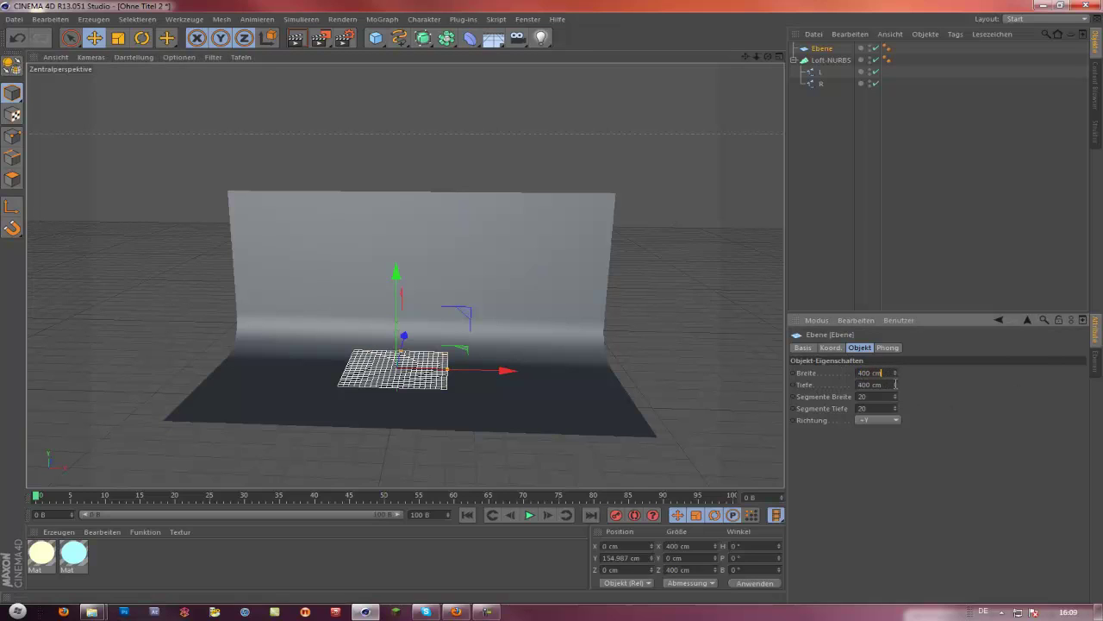
key(r)
click(119, 38)
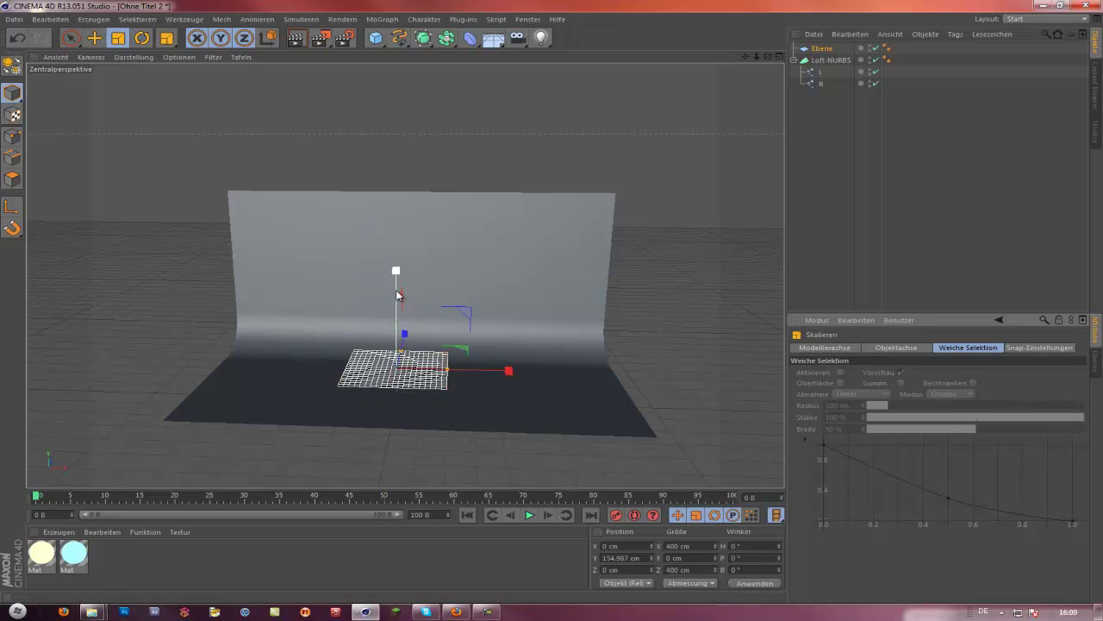
mouse_move(397, 293)
mouse_down()
mouse_move(436, 75)
mouse_move(427, 153)
mouse_move(425, 143)
mouse_up()
Stand the plane upright at B 90° and move it to the backdrop's left side at X −804.289 cm
click(95, 38)
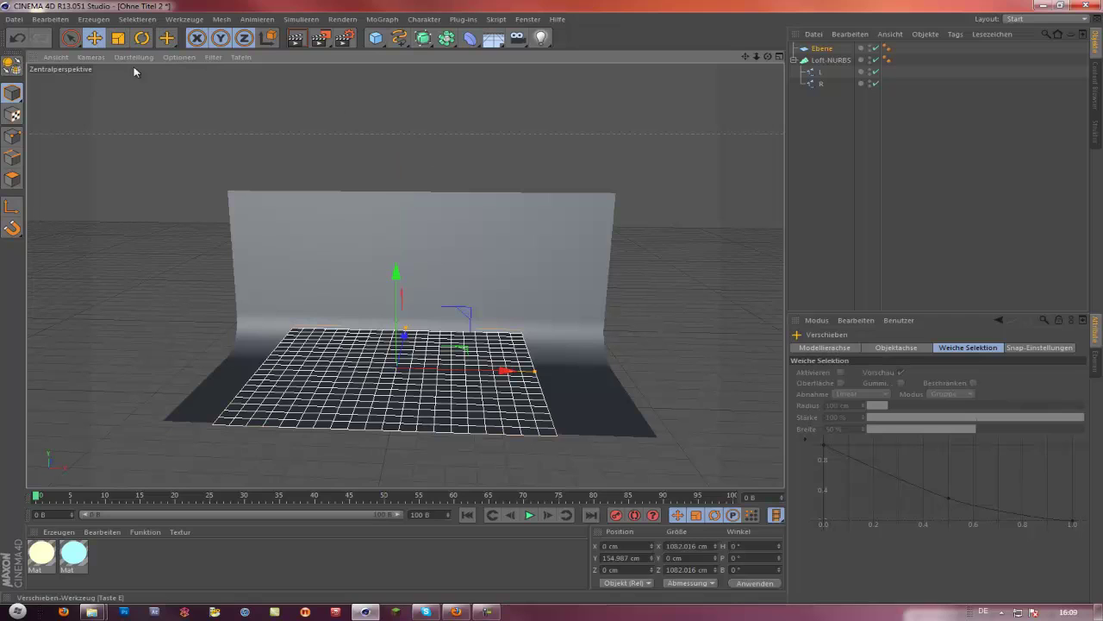
click(780, 557)
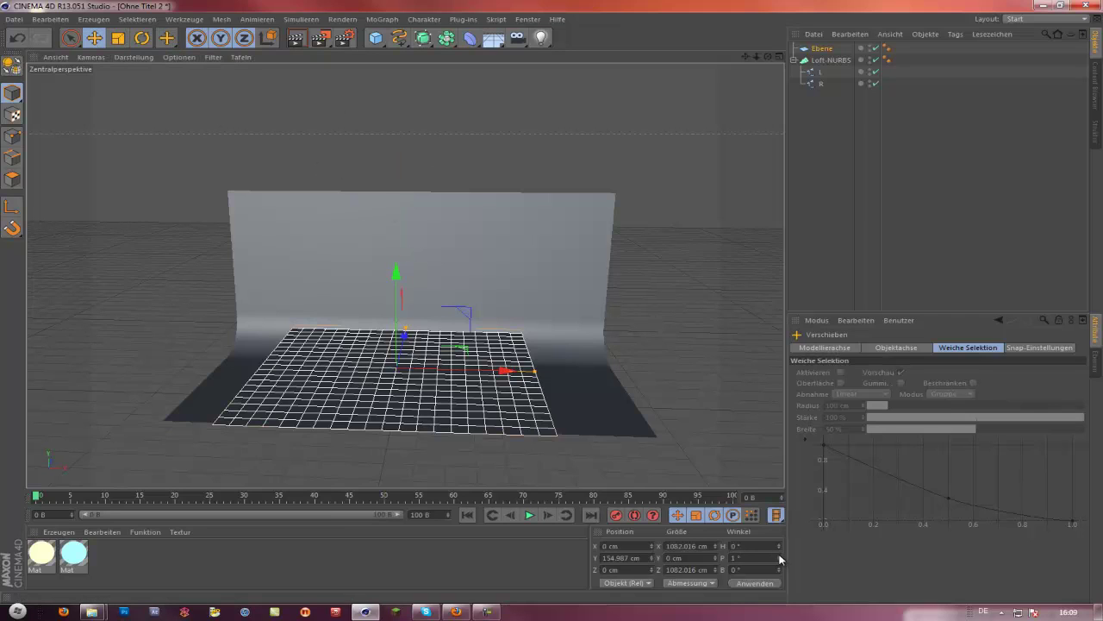
click(767, 585)
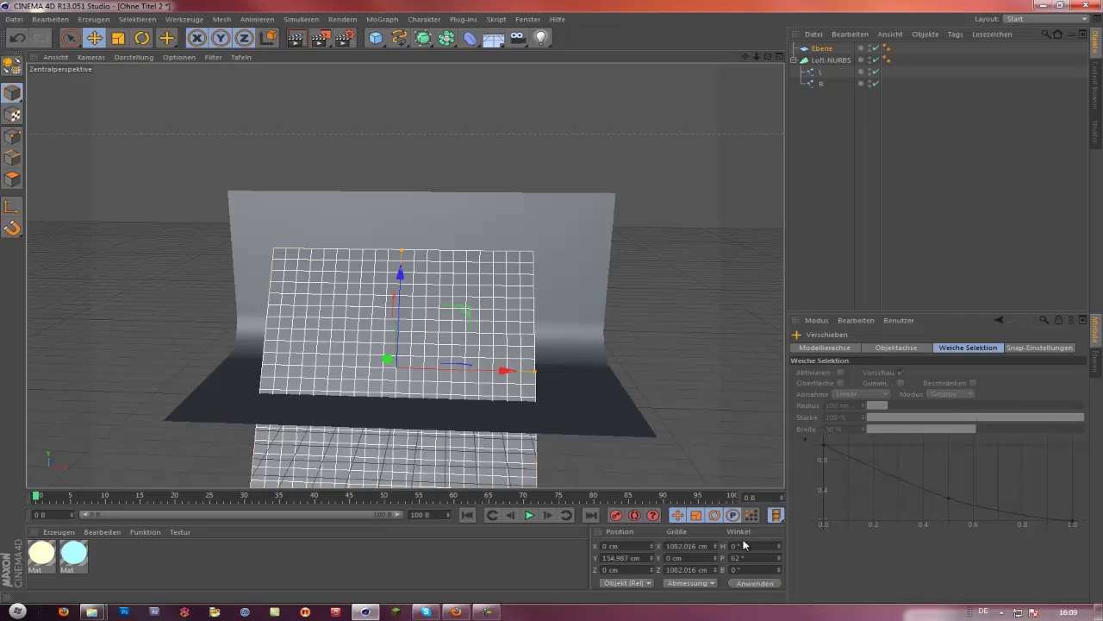
key(ctrl+z)
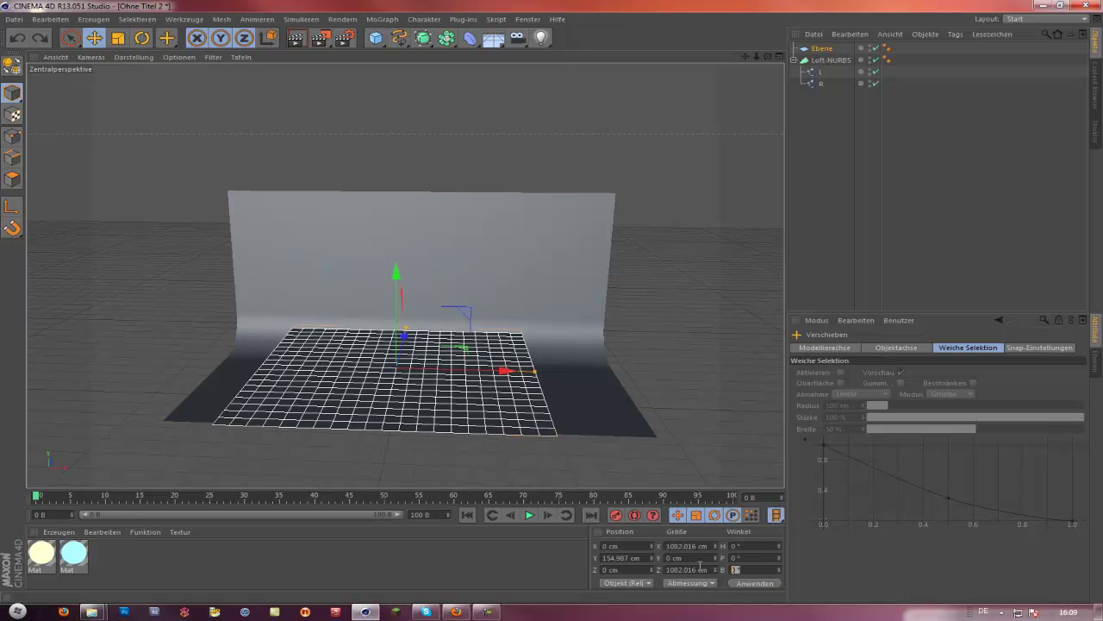
text(90)
key(Return)
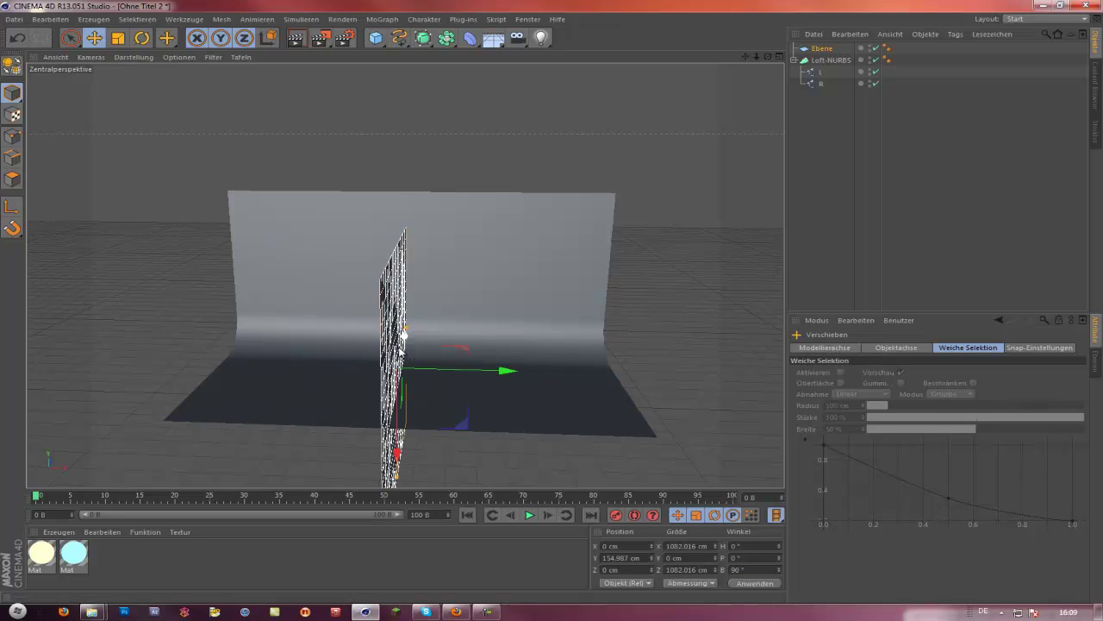
drag(397, 449, 402, 391)
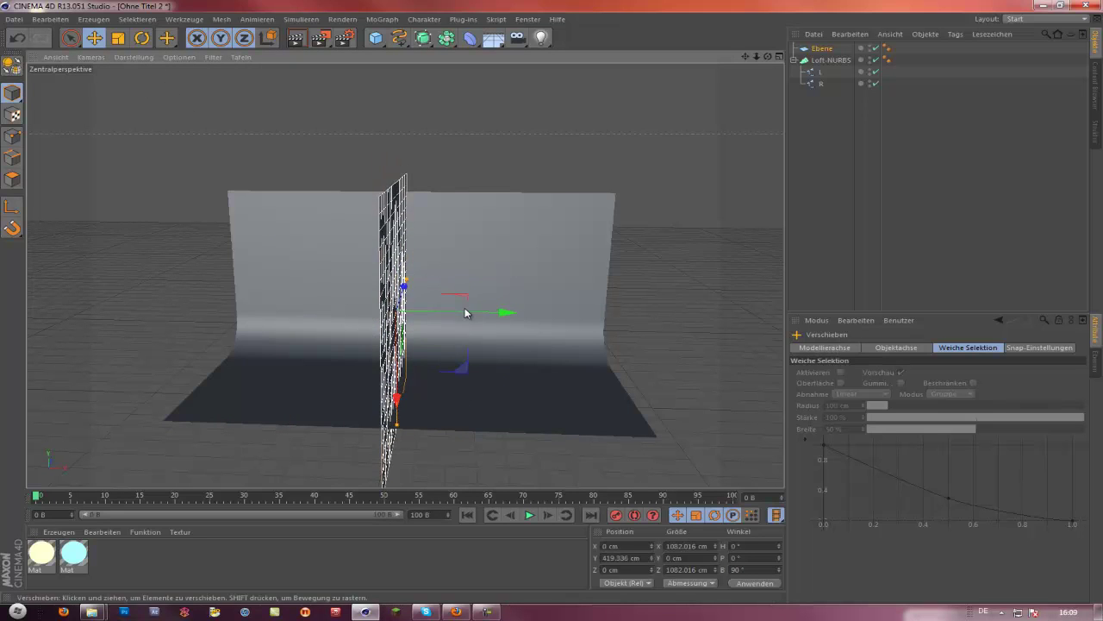
drag(465, 312, 263, 308)
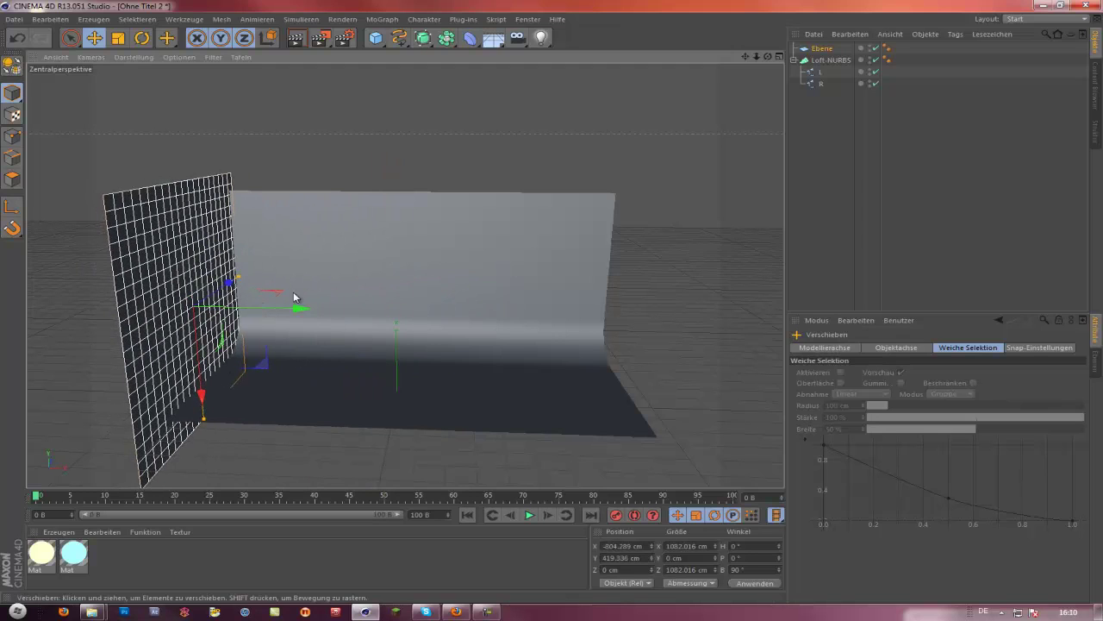
Duplicate the wall plane as Ebene.1 and place it on the backdrop's right side at X 891 cm
click(817, 52)
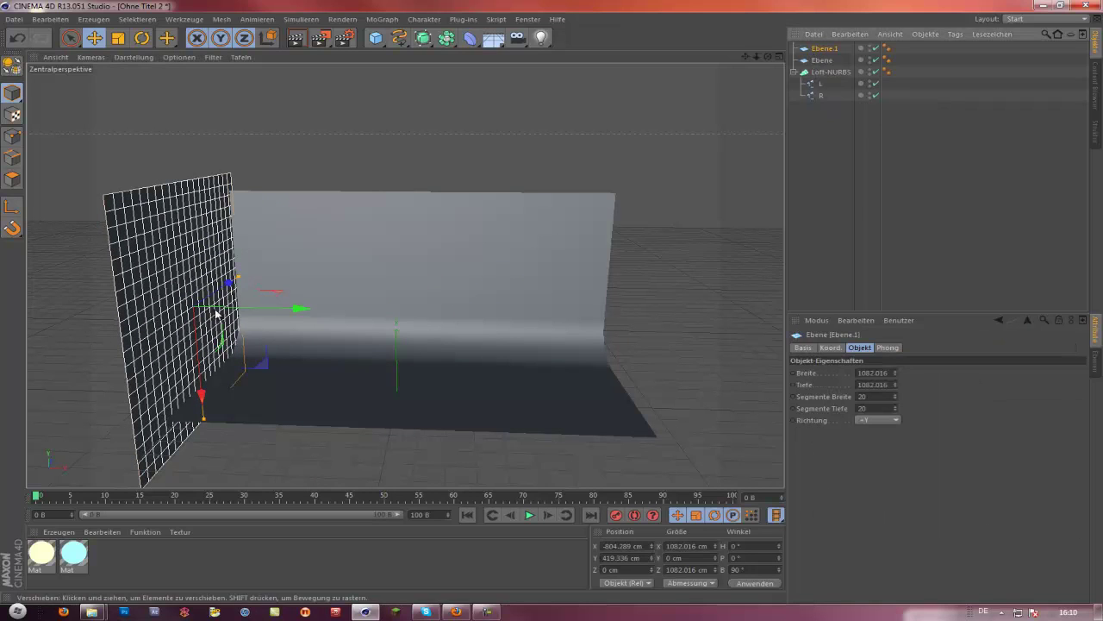
mouse_move(216, 312)
ctrl+mouse_down()
mouse_move(682, 349)
mouse_move(660, 336)
ctrl+mouse_up()
click(845, 173)
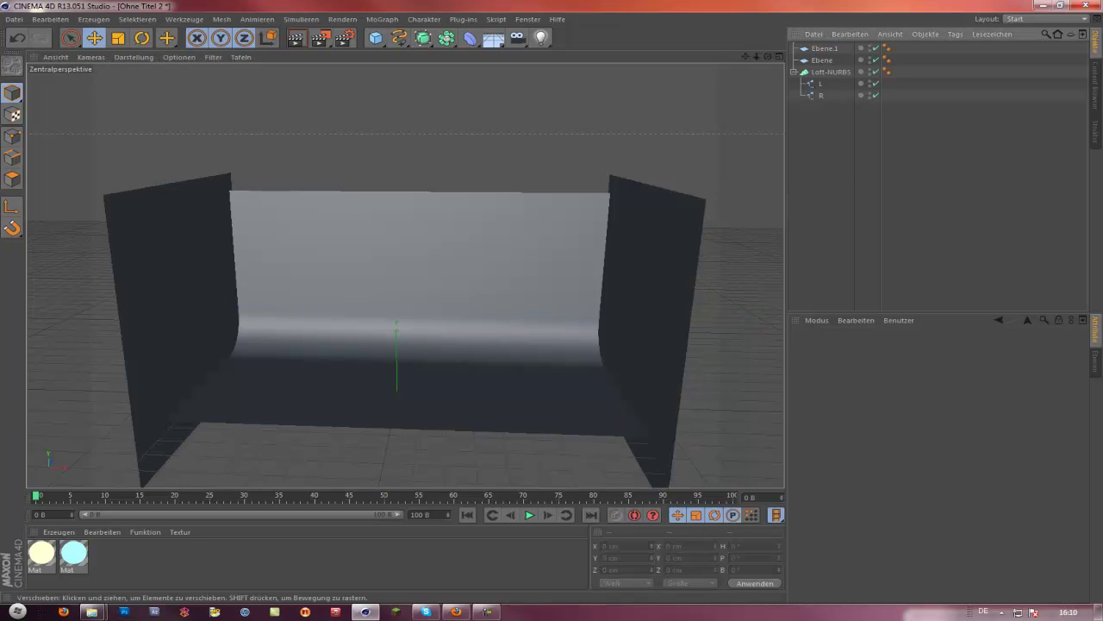
Apply the cream glow material to the left wall and the cyan material to the right wall
drag(45, 556, 153, 354)
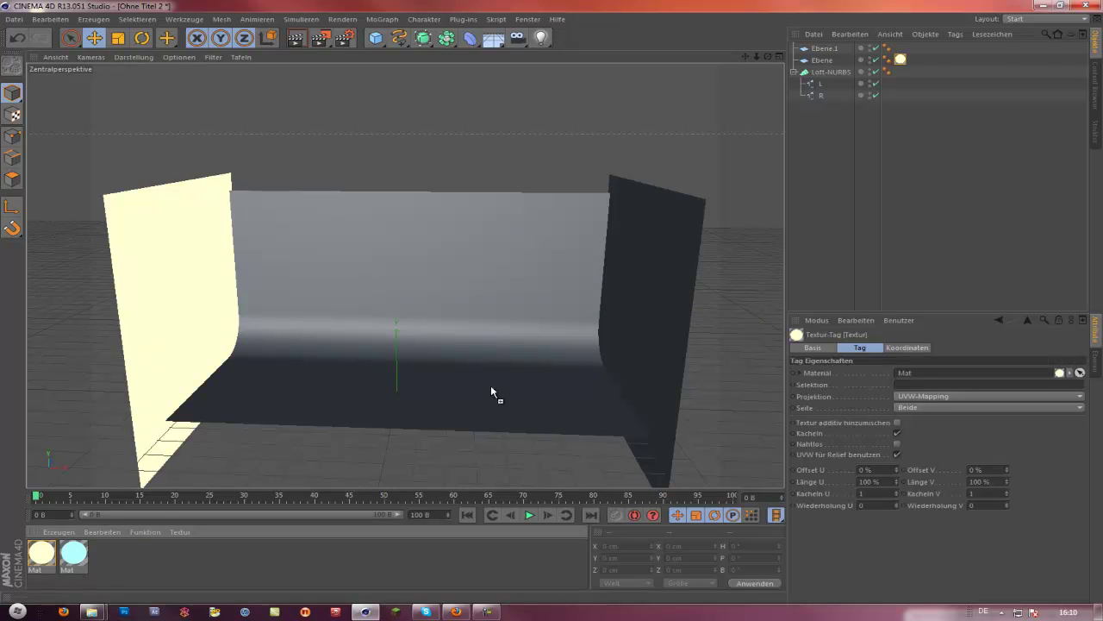
drag(689, 274, 683, 276)
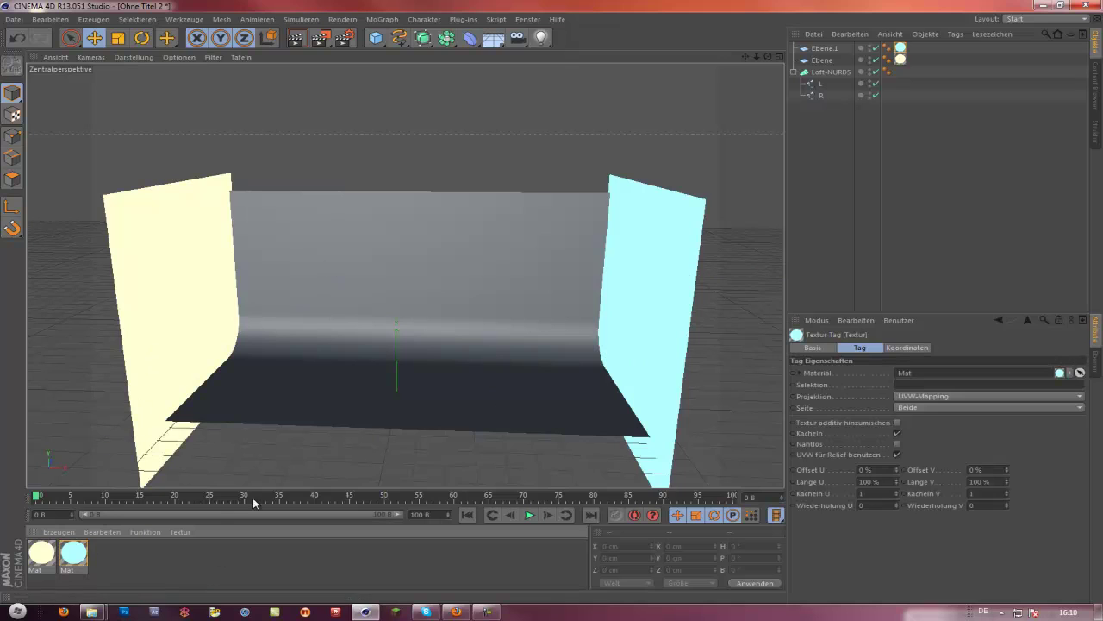
double_click(124, 553)
Colour new Mat.1 light grey (RGB 226) and apply it to the Loft-NURBS backdrop
double_click(43, 556)
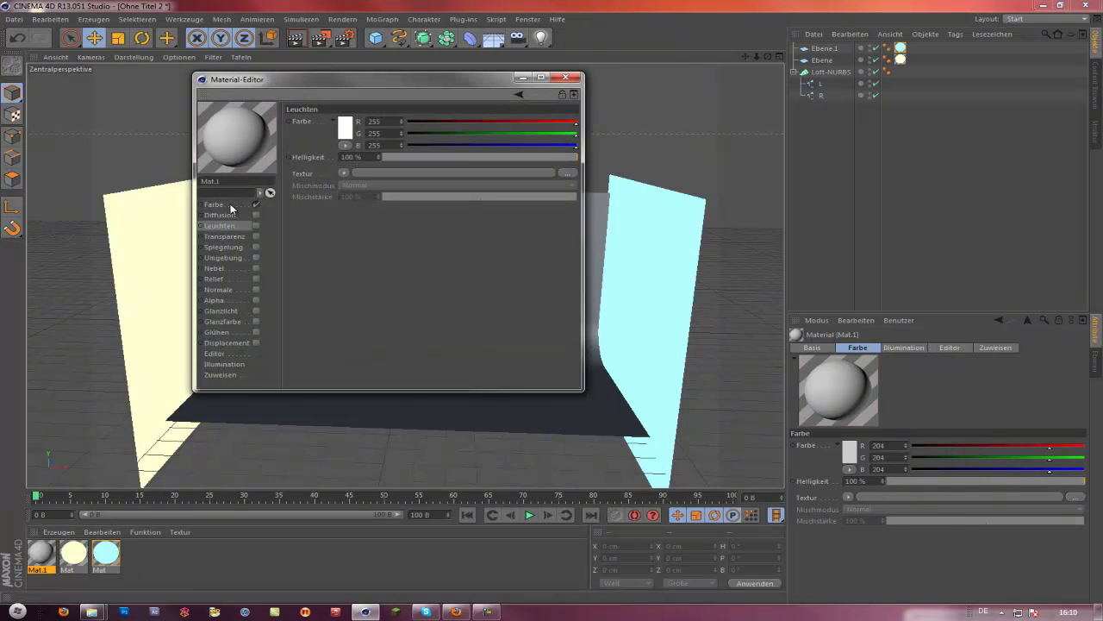
click(231, 206)
click(345, 130)
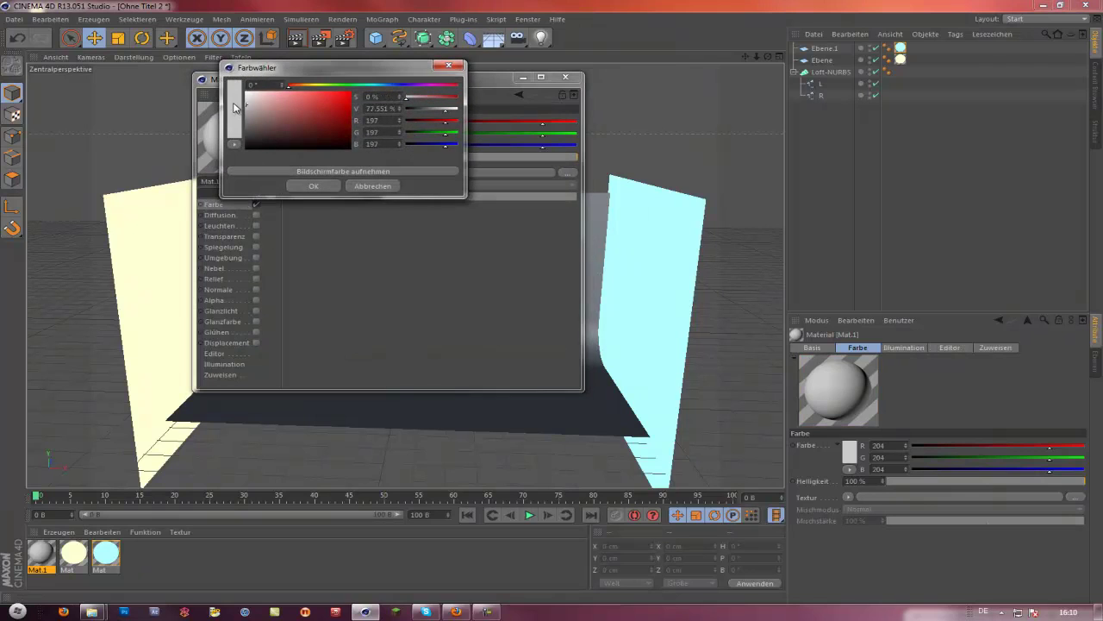
drag(230, 105, 222, 100)
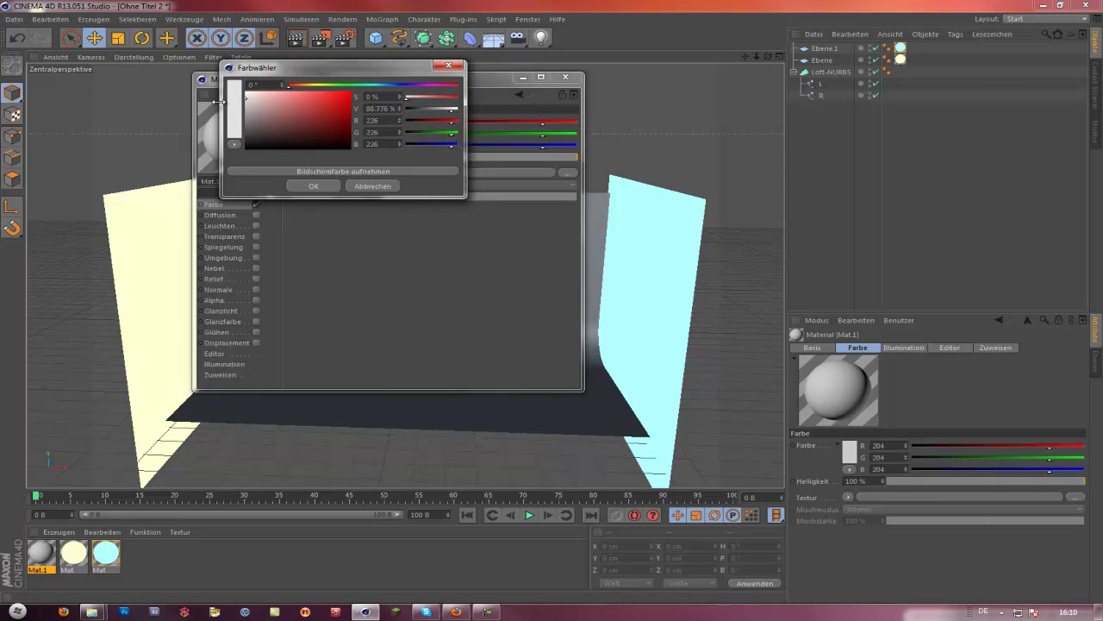
click(313, 186)
click(565, 77)
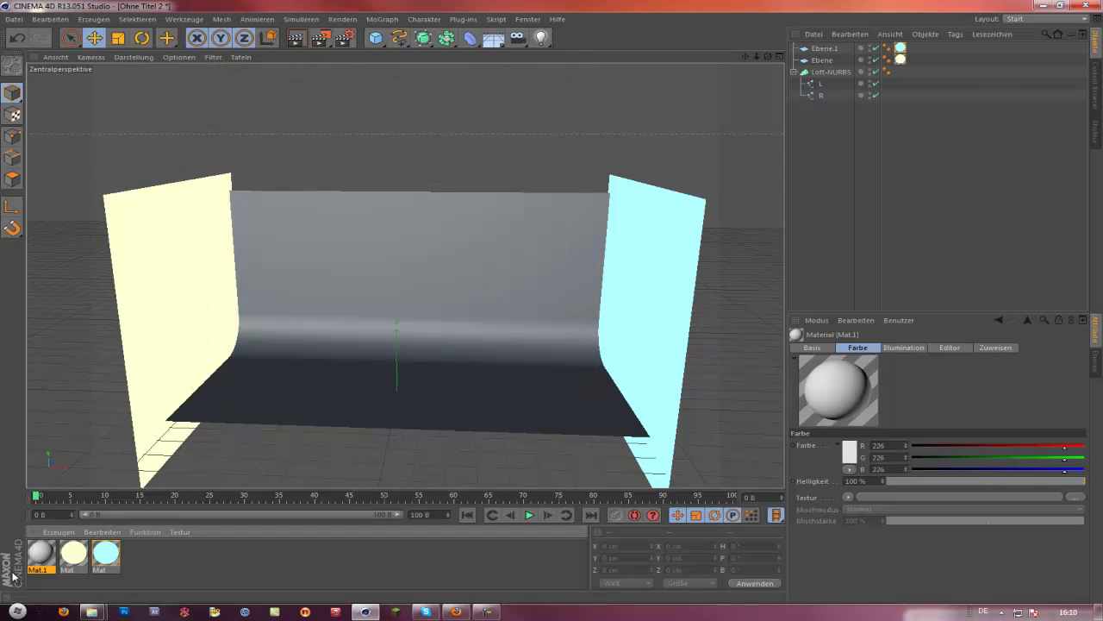
drag(40, 553, 311, 344)
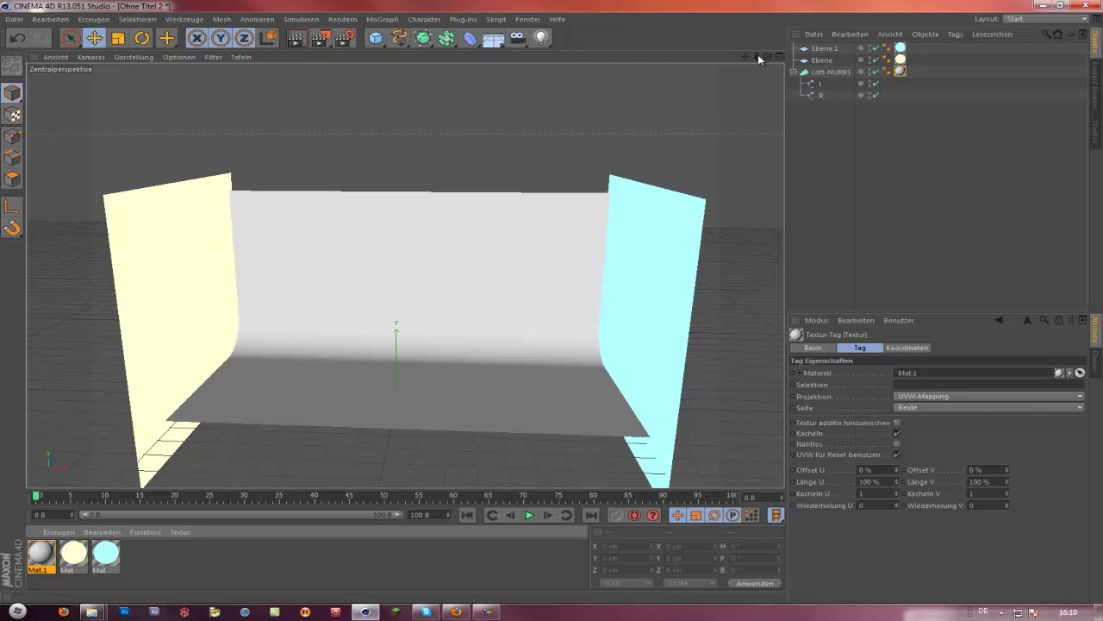
mouse_move(758, 55)
mouse_down()
mouse_move(741, 58)
mouse_move(552, 308)
mouse_up()
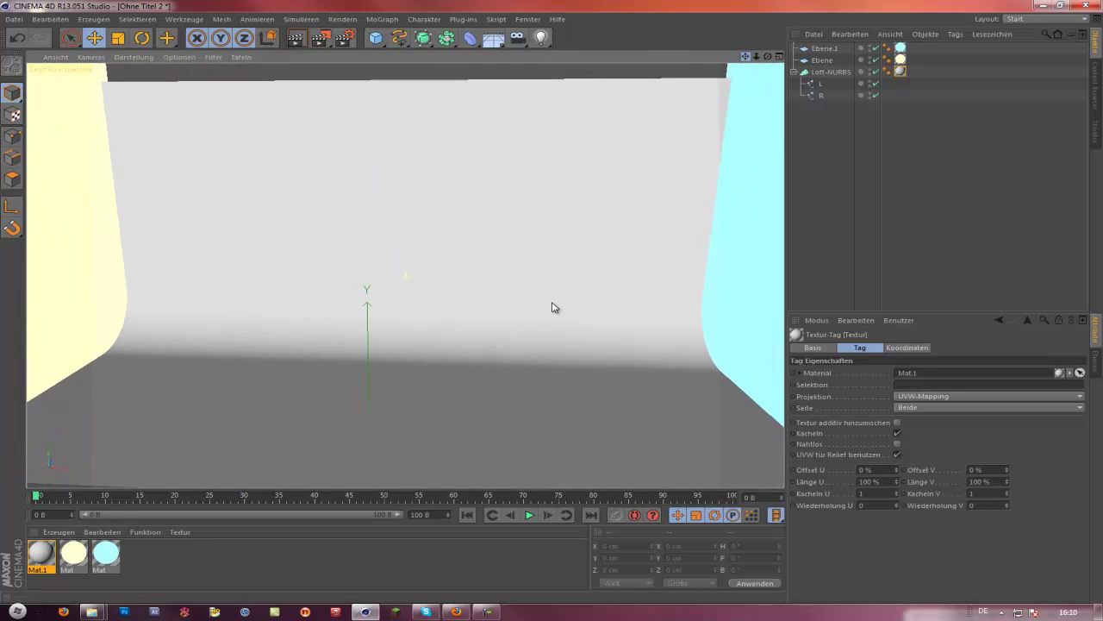
Add Ambient Occlusion and Global Illumination render effects, then render a test view of the backdrop
click(345, 38)
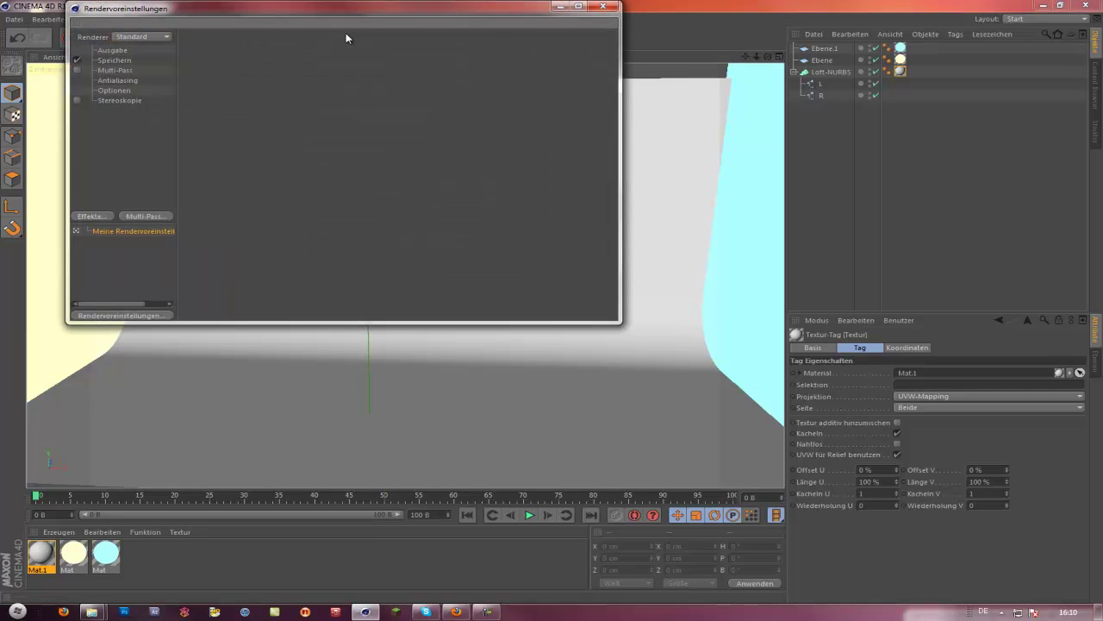
click(83, 218)
click(135, 287)
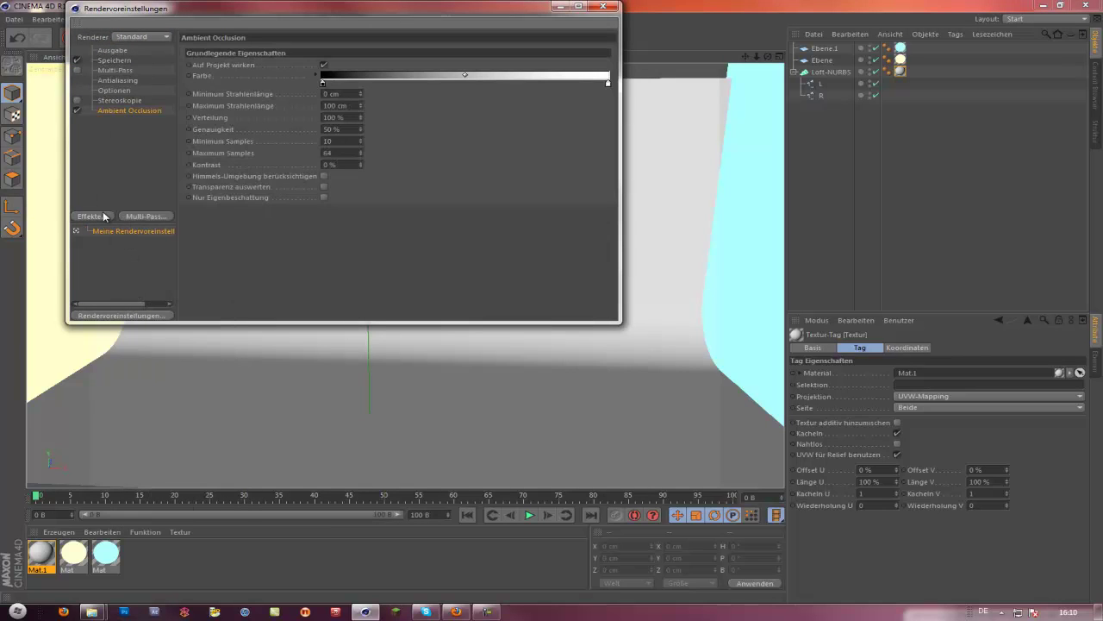
click(103, 216)
click(166, 363)
click(603, 7)
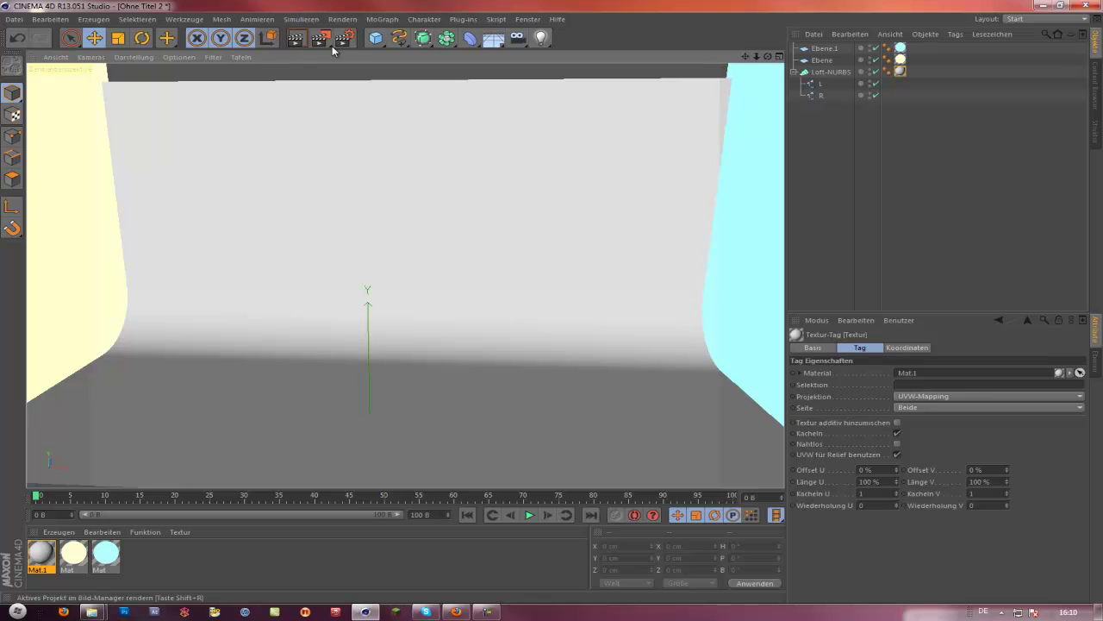
click(295, 37)
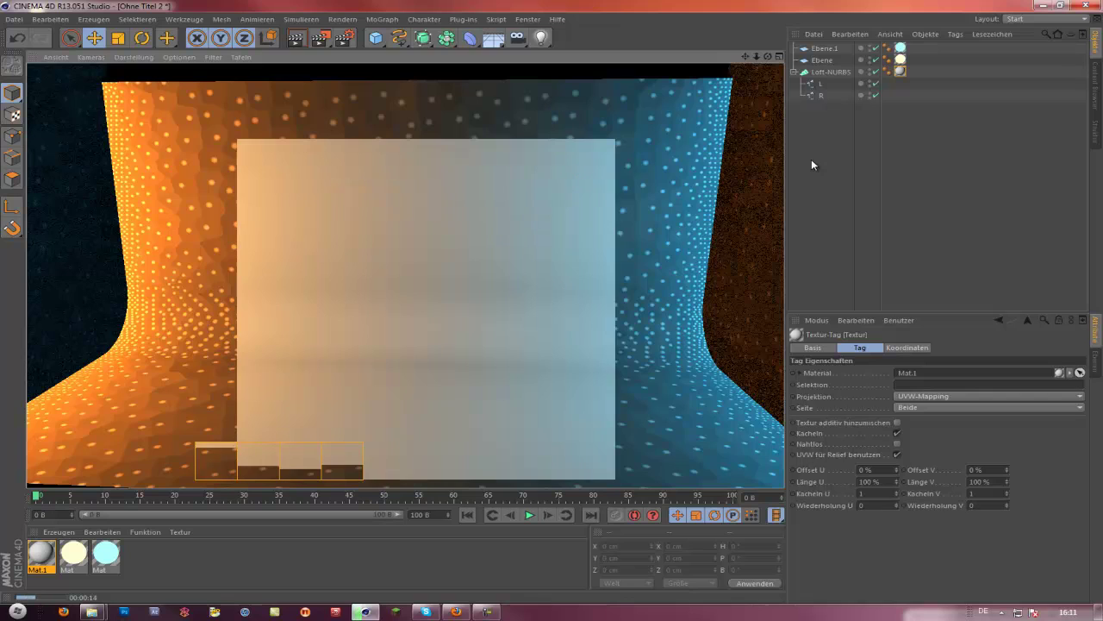
Add a MoText object and move it up and left of centre in front of the backdrop
click(811, 159)
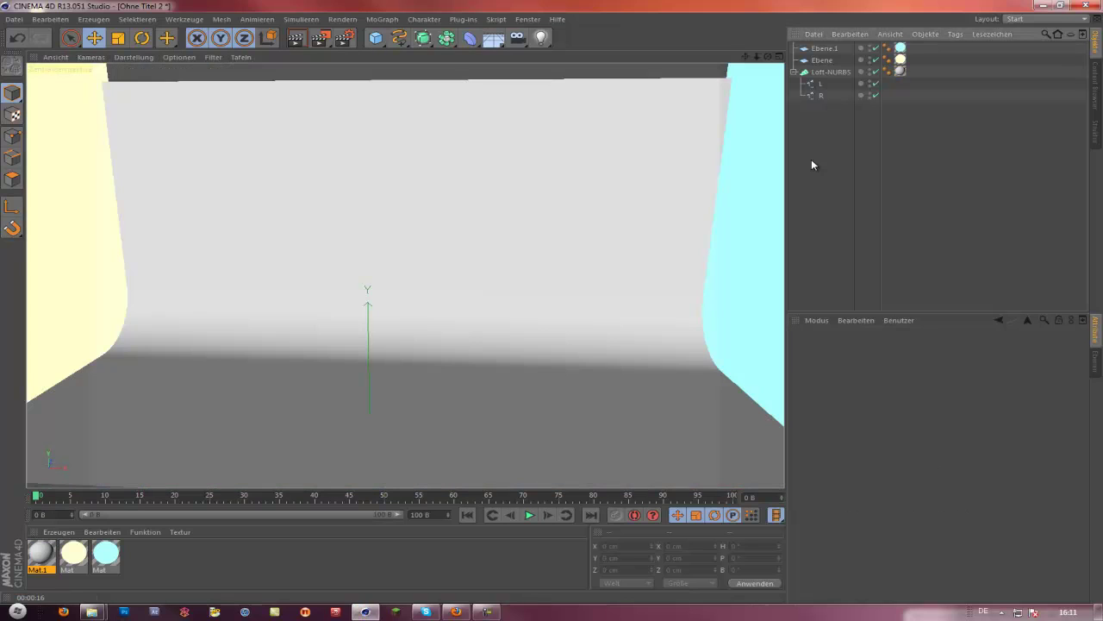
click(382, 19)
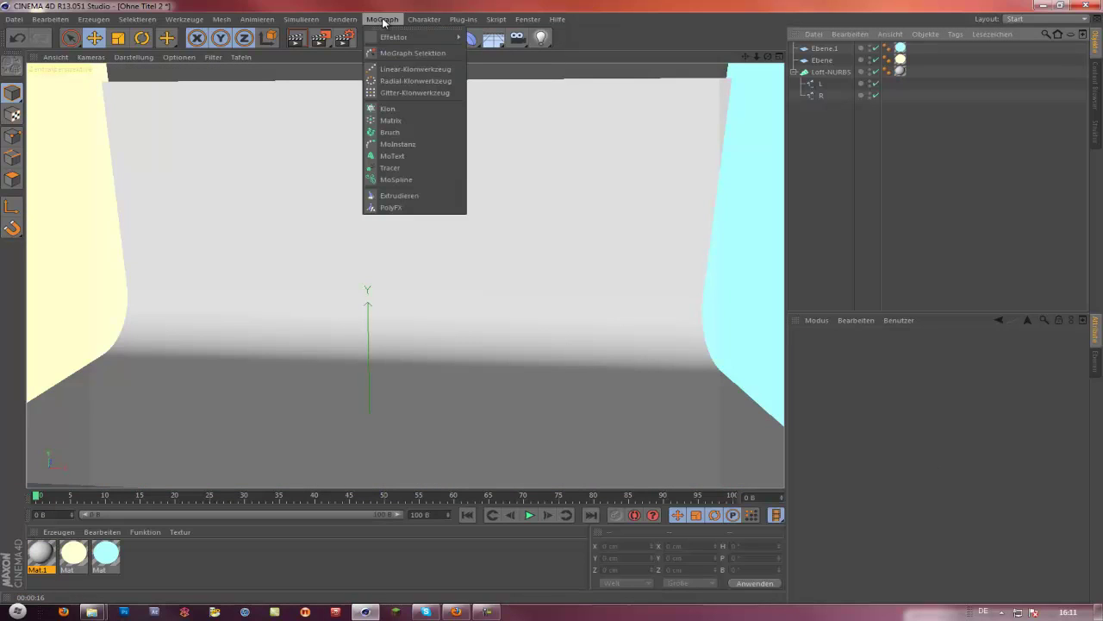
click(397, 155)
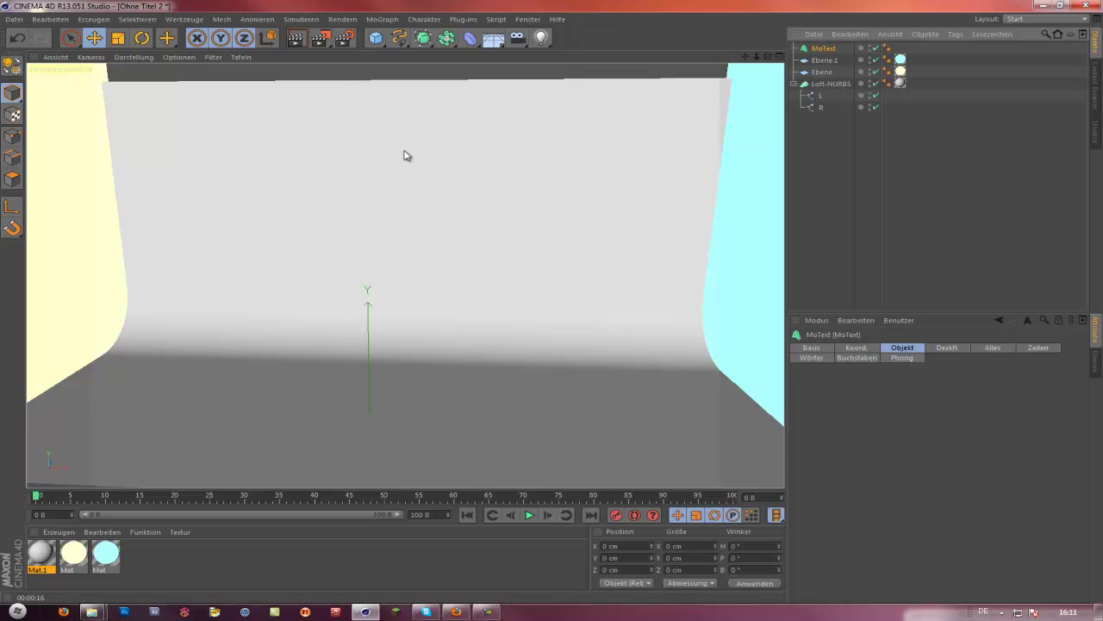
drag(368, 345, 368, 315)
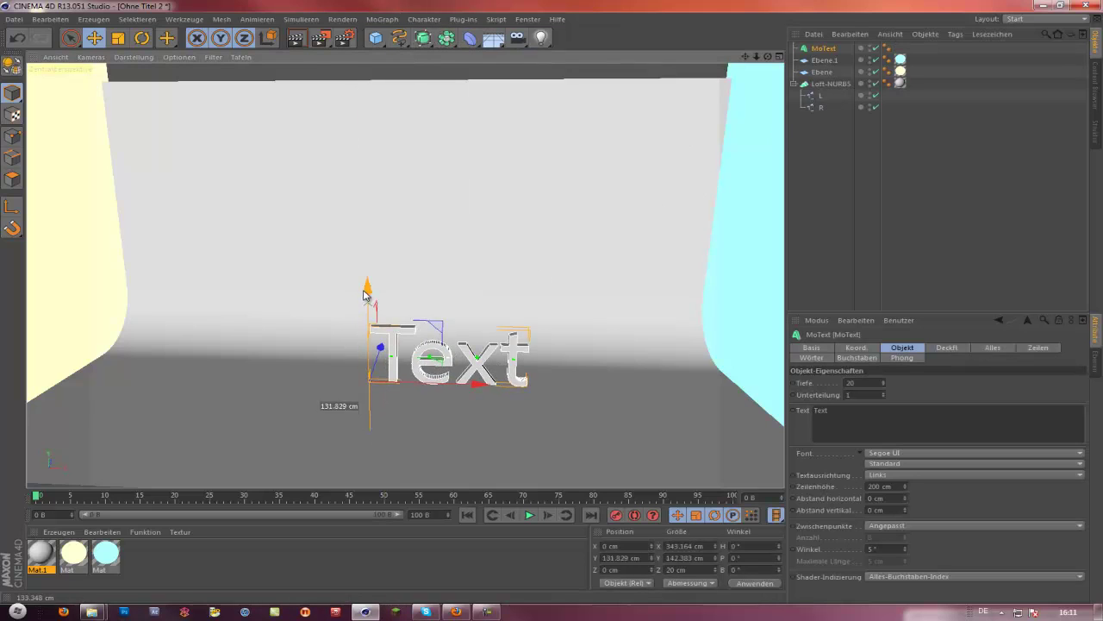
drag(480, 394, 448, 399)
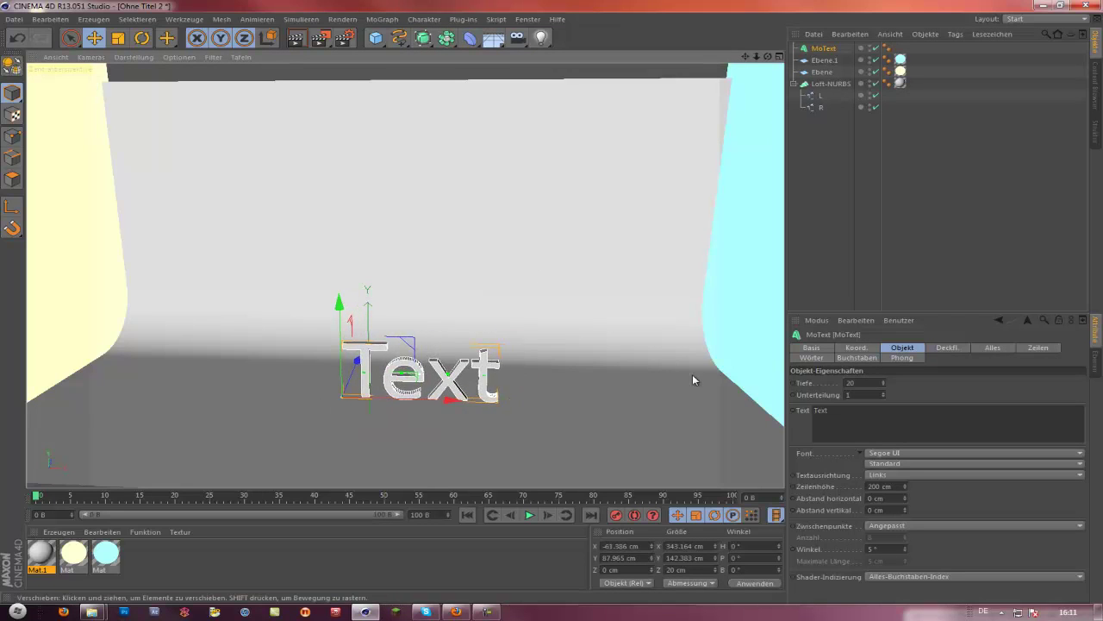
Make the text bold (Fett), shift it further left, and set its extrusion depth to 60 cm
click(908, 461)
click(907, 476)
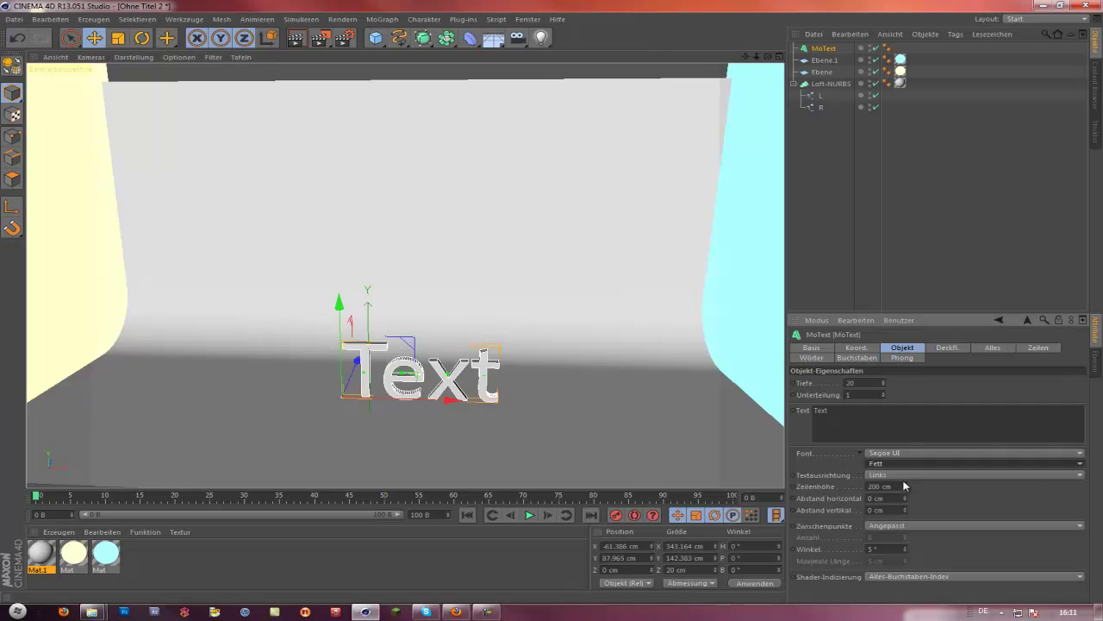
drag(450, 399, 411, 399)
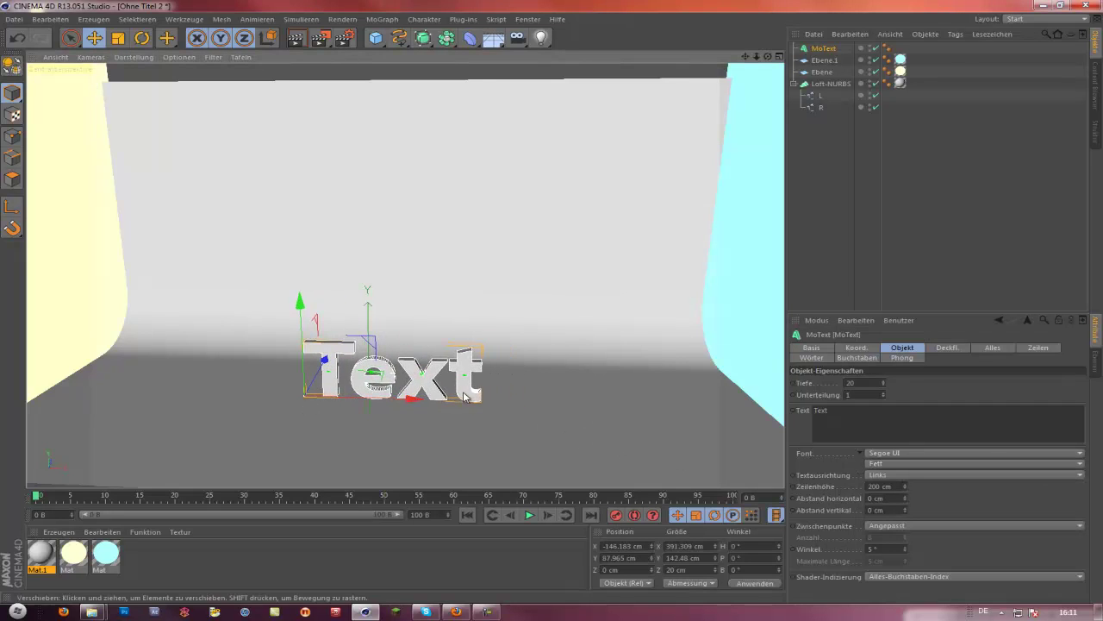
click(873, 381)
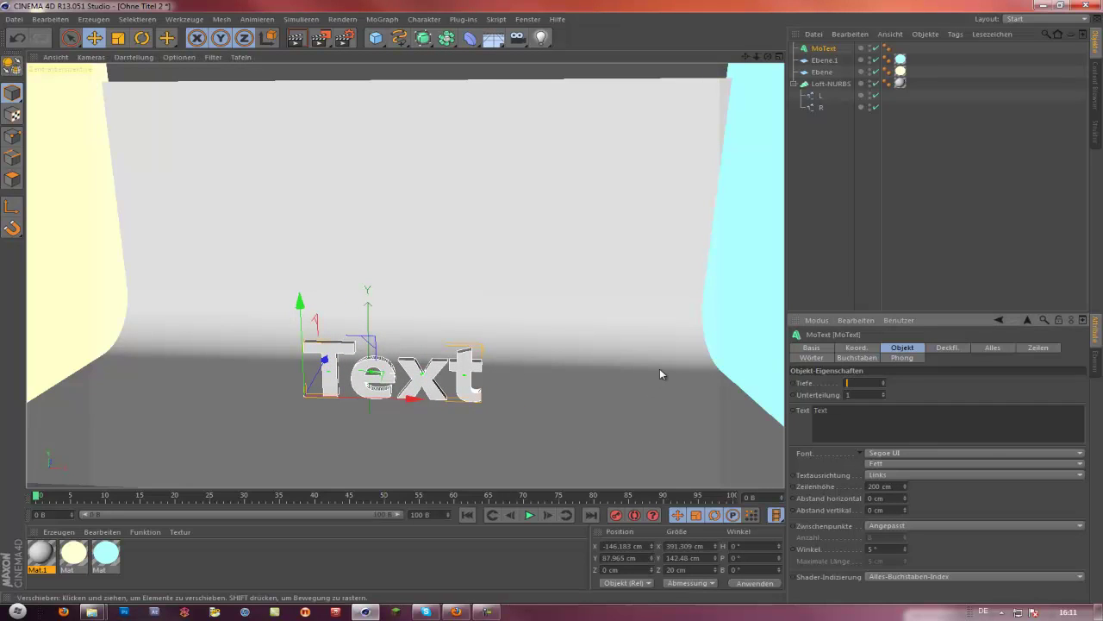
text(60)
key(Return)
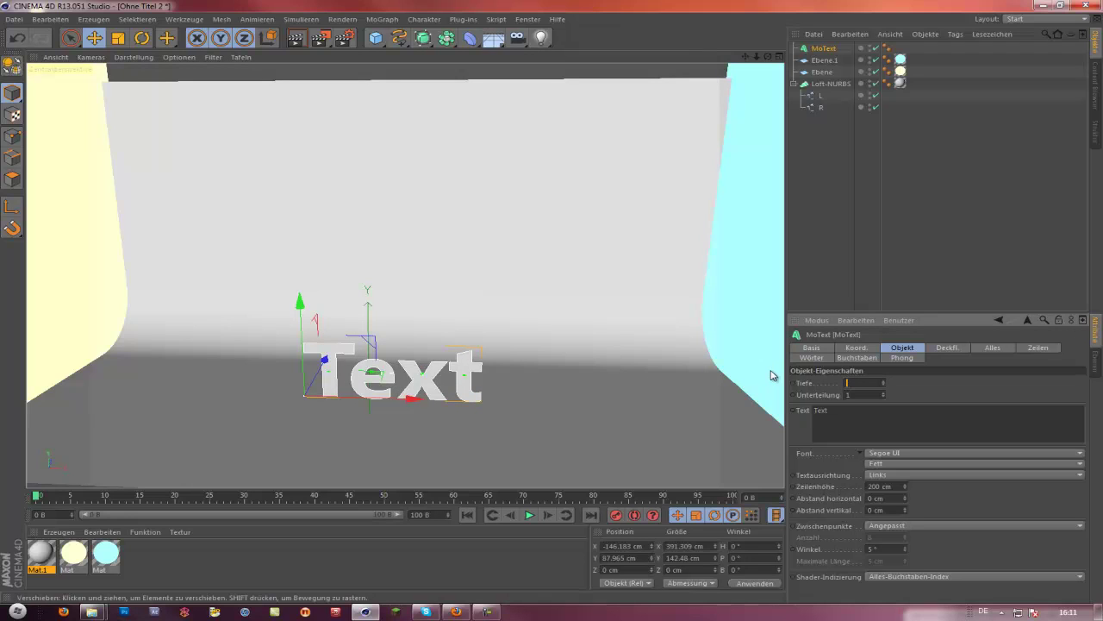
text(60)
key(Return)
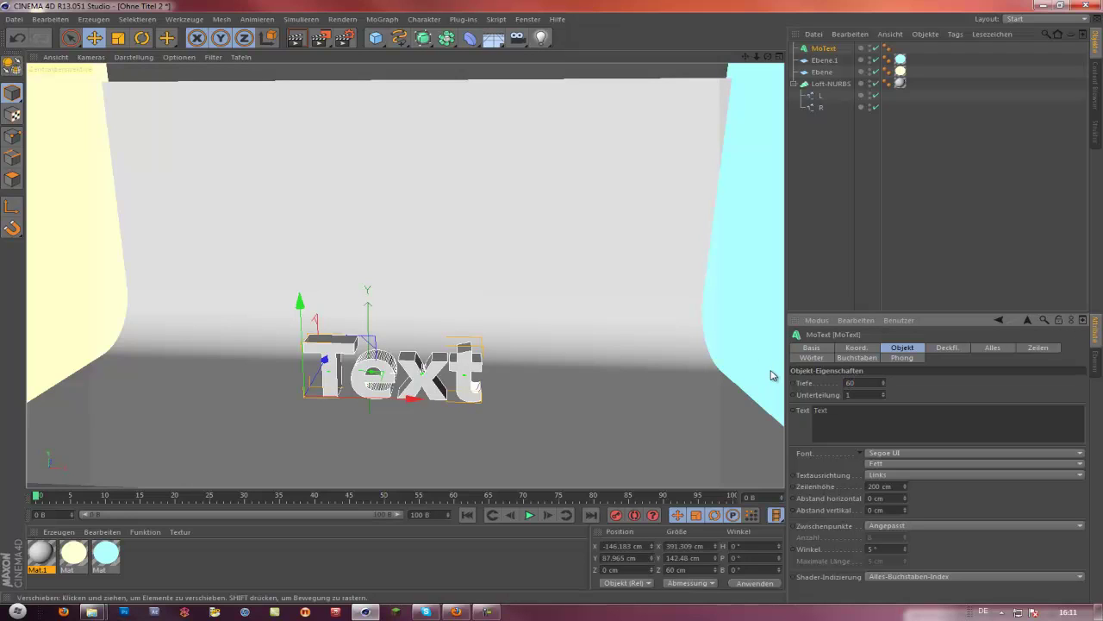
drag(756, 56, 555, 308)
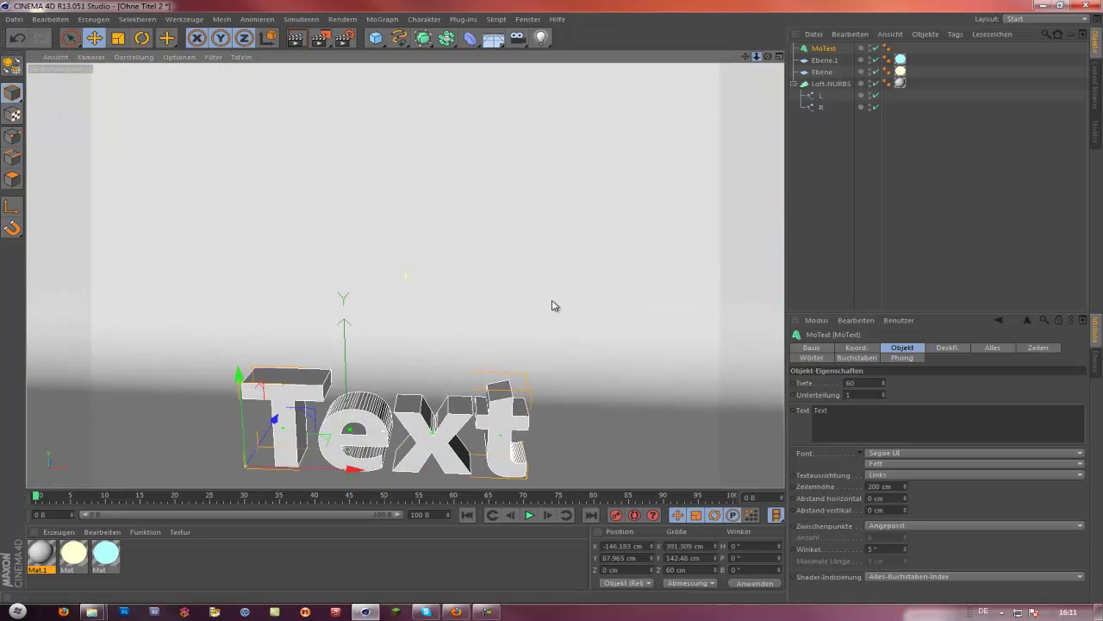
drag(745, 56, 554, 303)
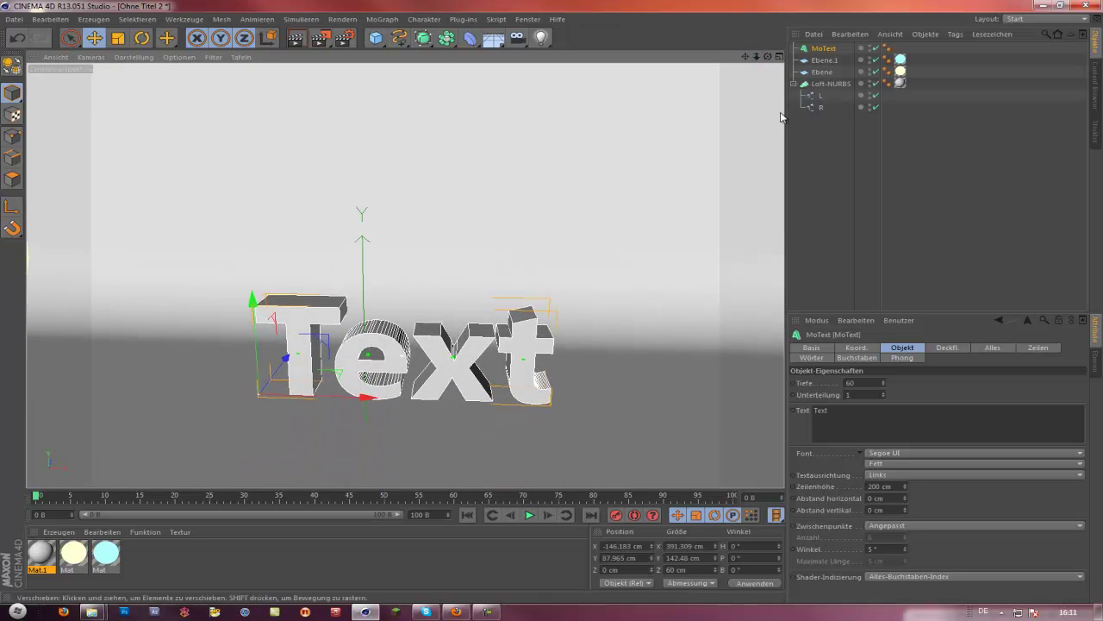
Create a new material Mat.2 and set its colour to pure white
double_click(143, 561)
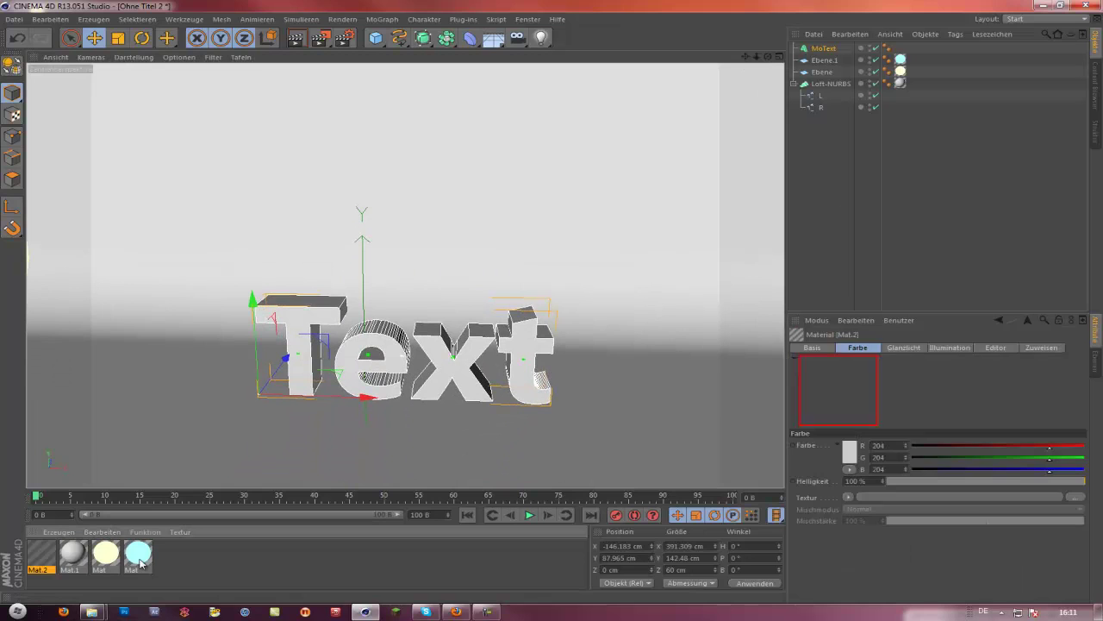
double_click(49, 554)
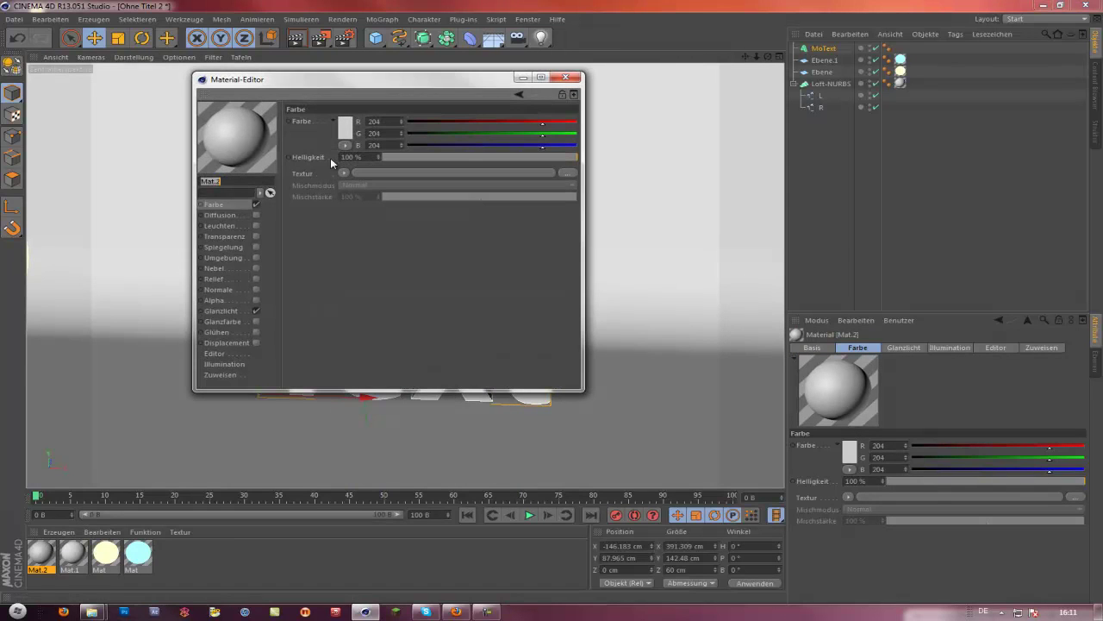
click(349, 120)
click(273, 97)
drag(273, 99, 228, 70)
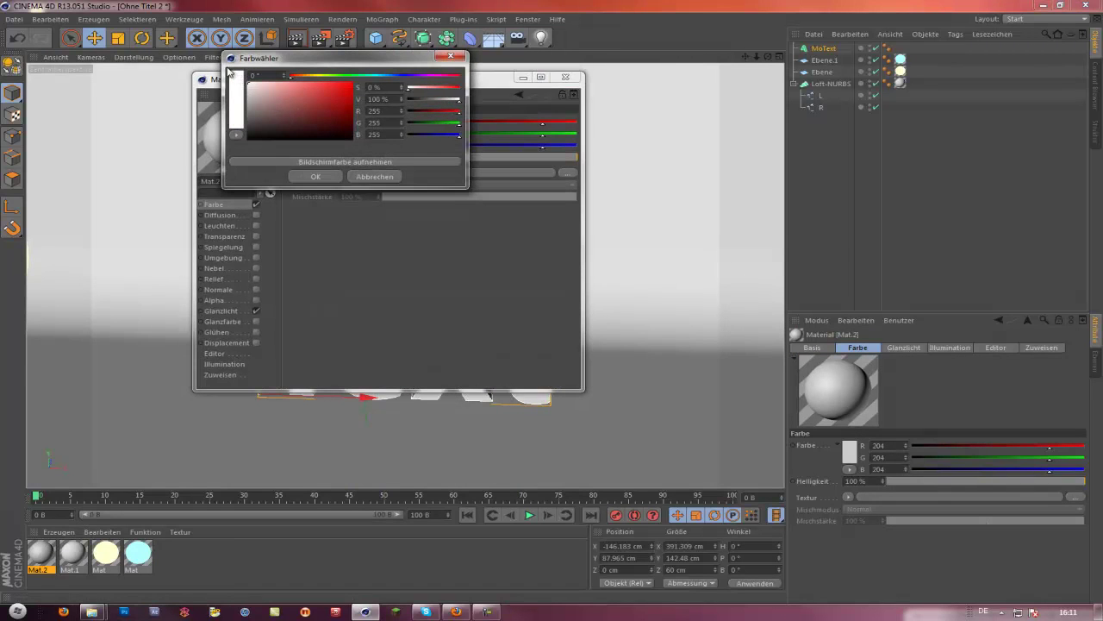
click(311, 176)
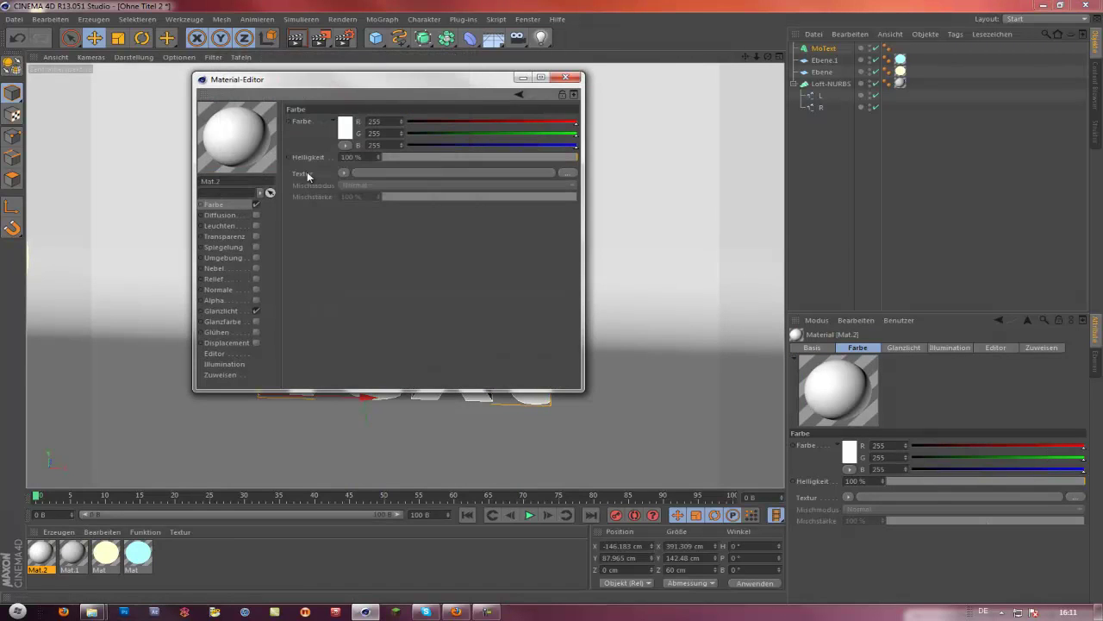
Give Mat.2 a Fresnel reflection at 3% brightness and ~24% mix, no specular, and apply it to the Text
click(256, 311)
click(256, 247)
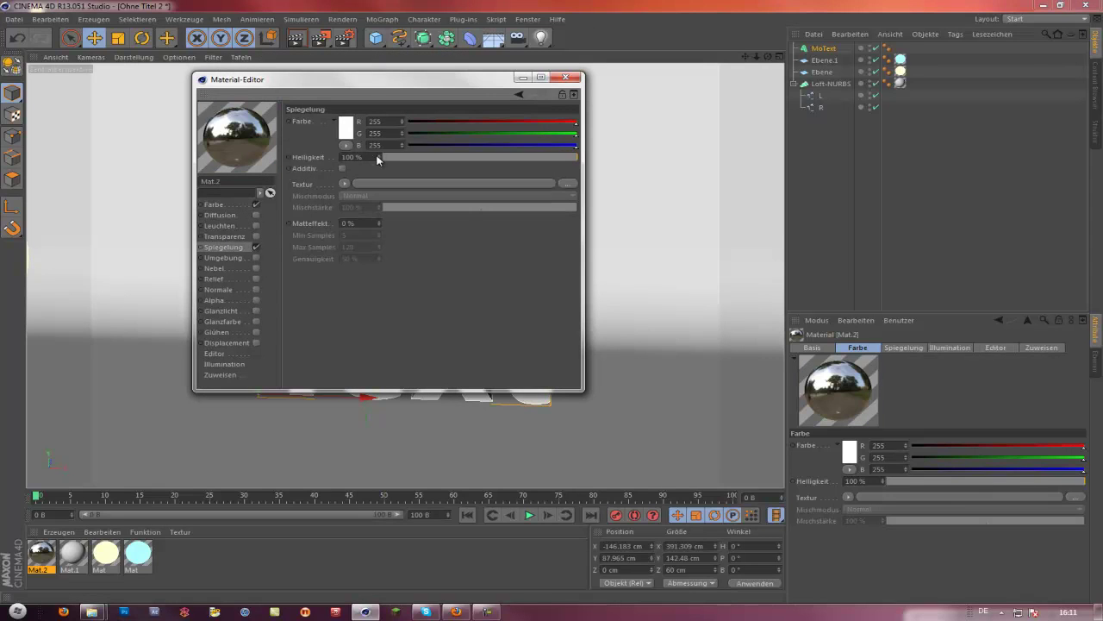
click(344, 184)
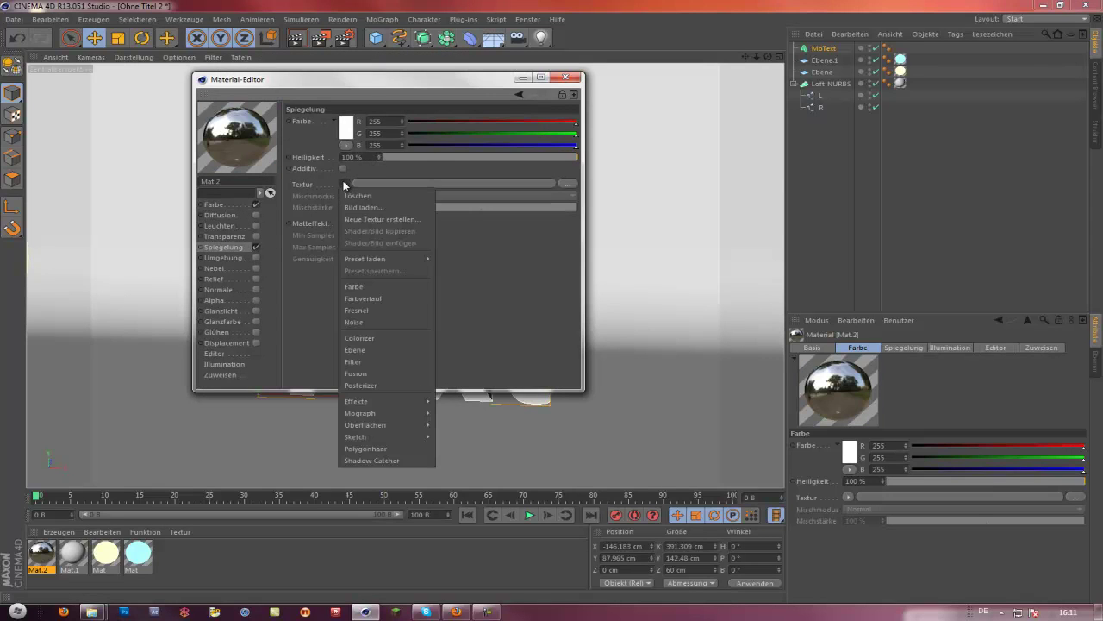
click(357, 310)
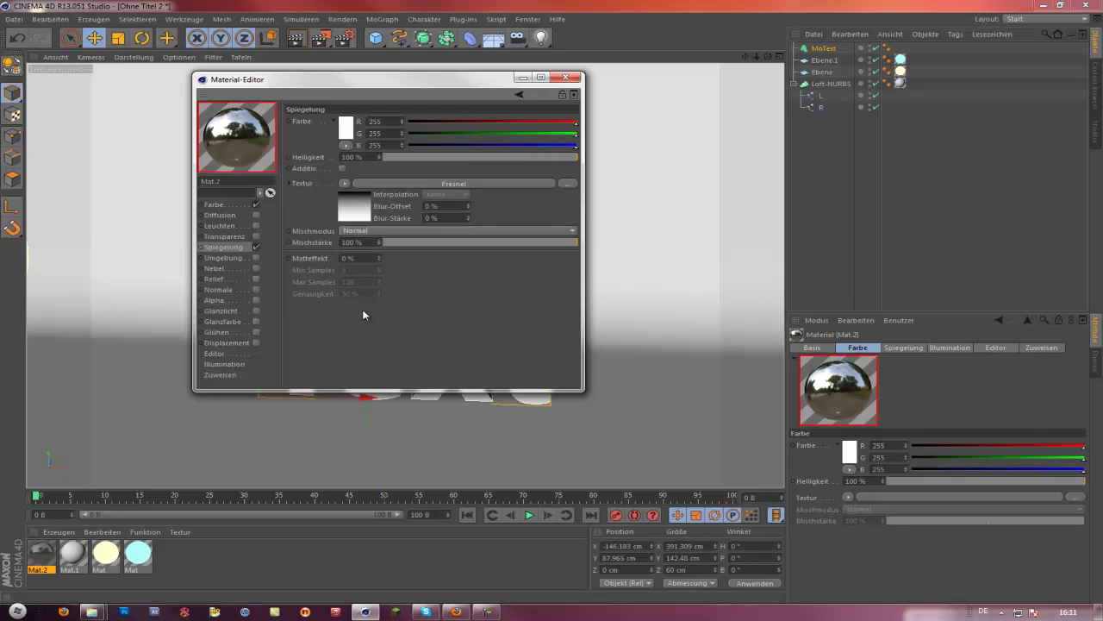
click(387, 157)
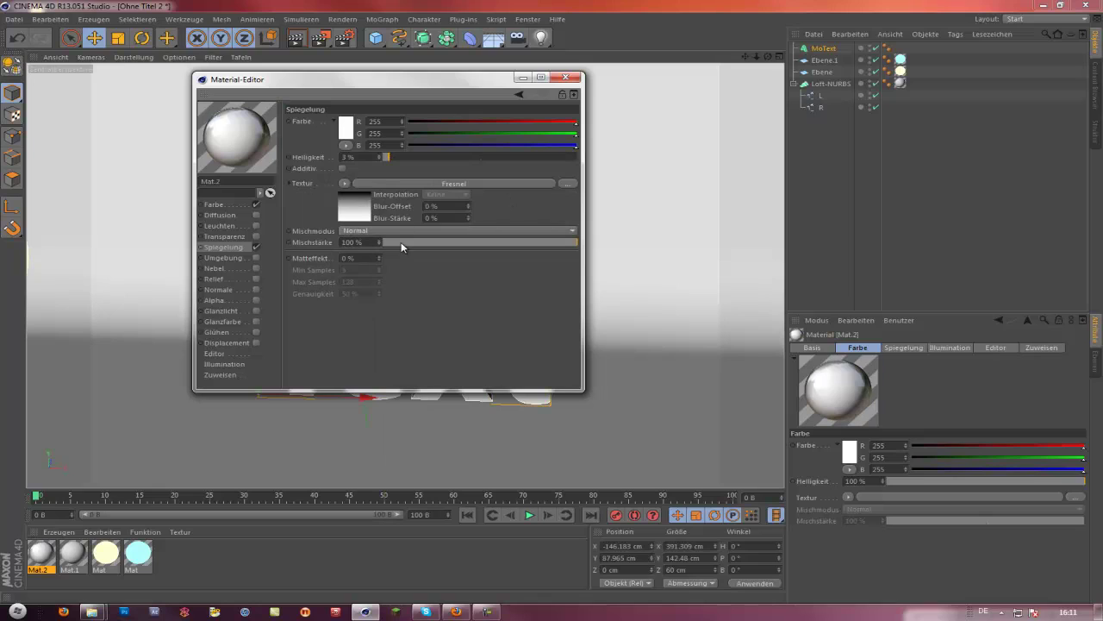
drag(401, 242, 421, 243)
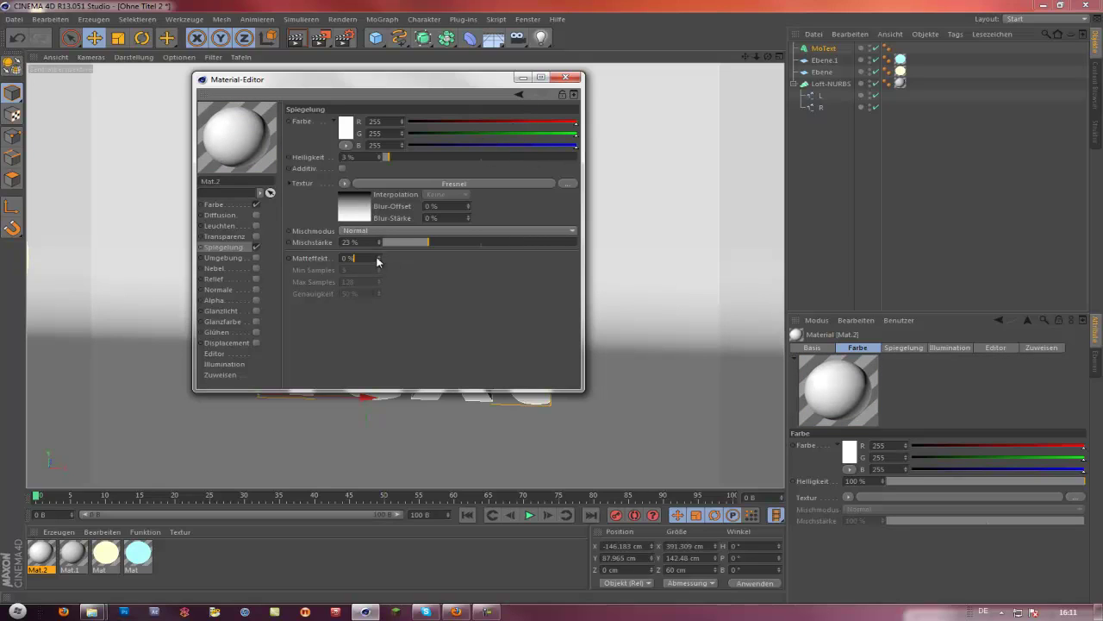
click(562, 79)
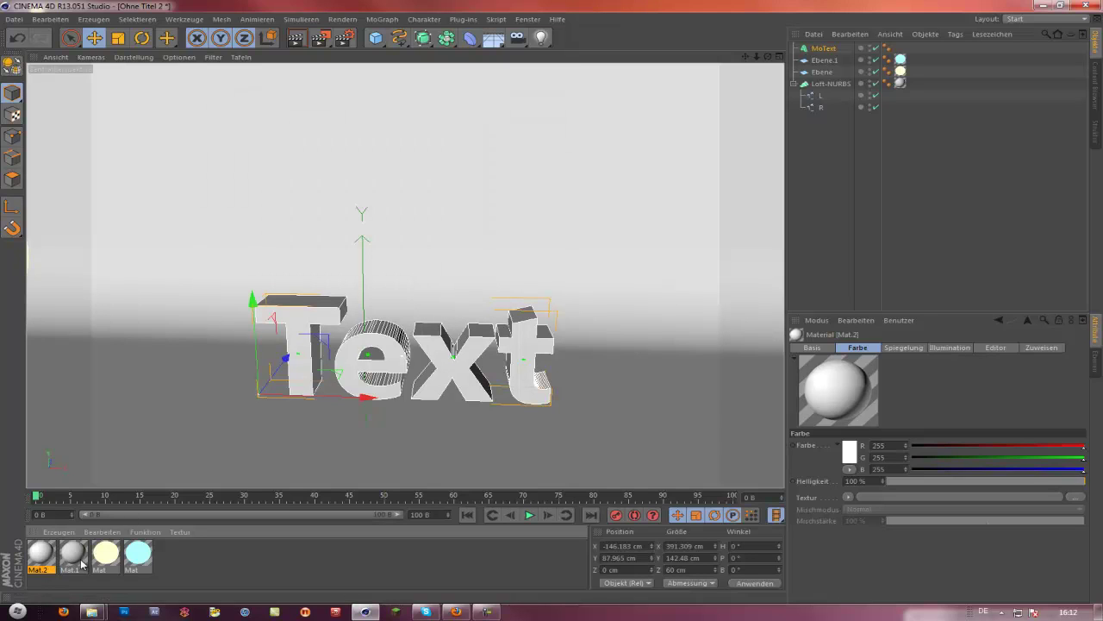
drag(50, 556, 379, 360)
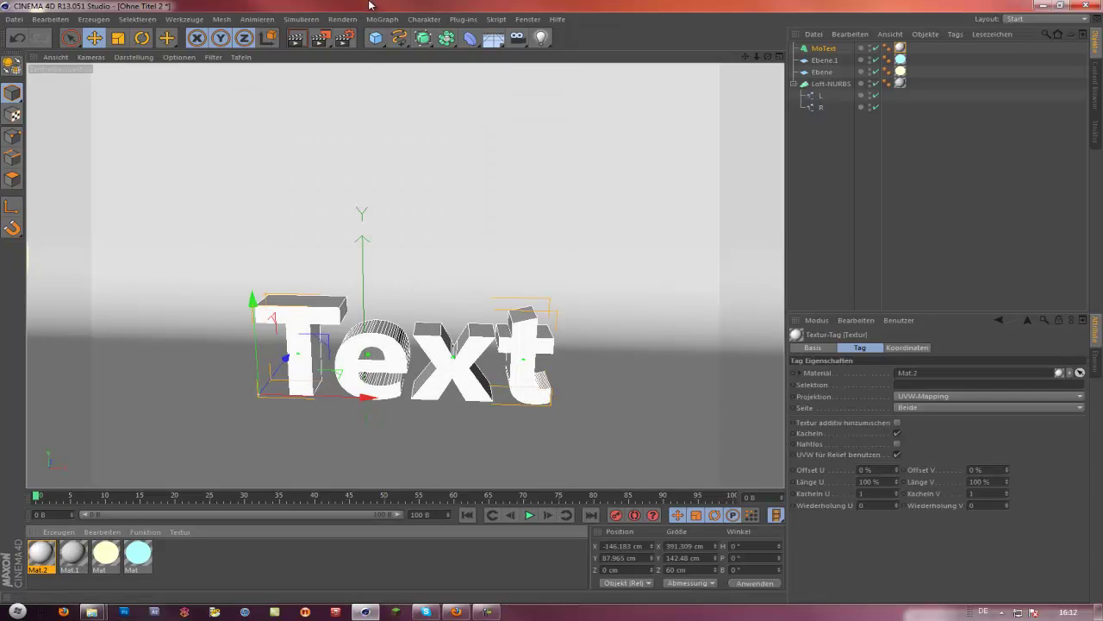
Render a region around the text, then zoom out to show the whole backdrop and side walls
click(321, 38)
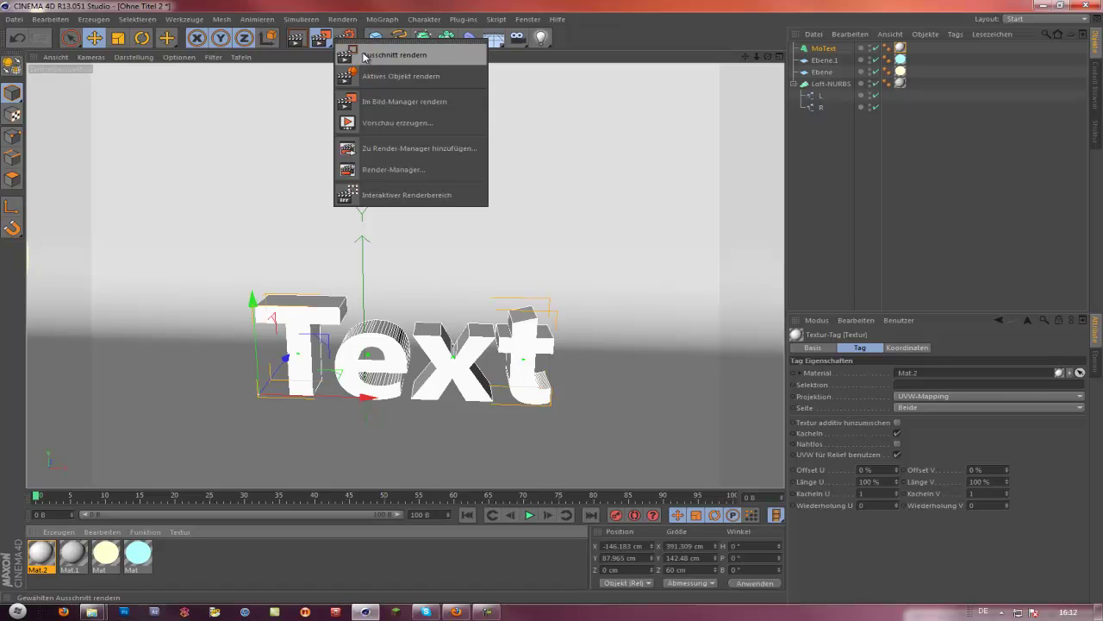
click(363, 56)
drag(245, 279, 579, 417)
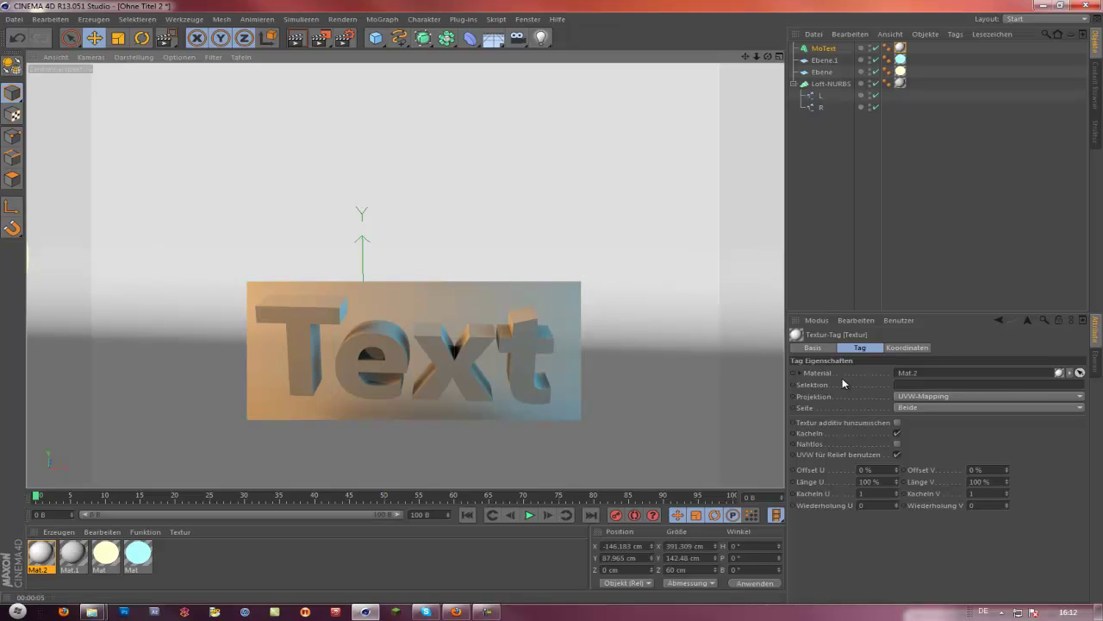
click(852, 233)
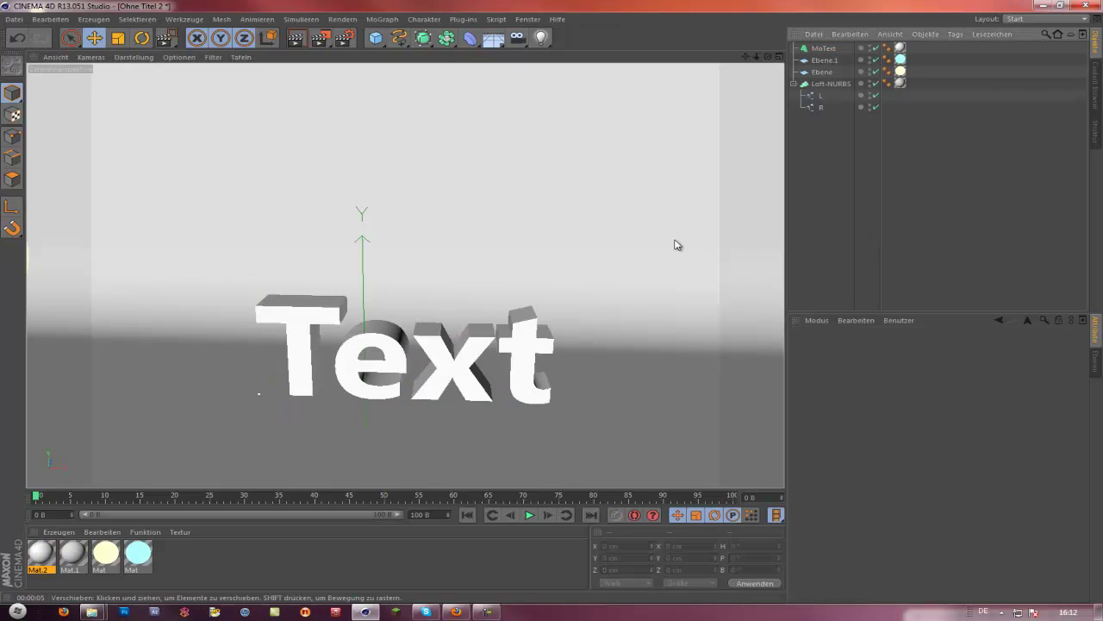
drag(757, 56, 551, 304)
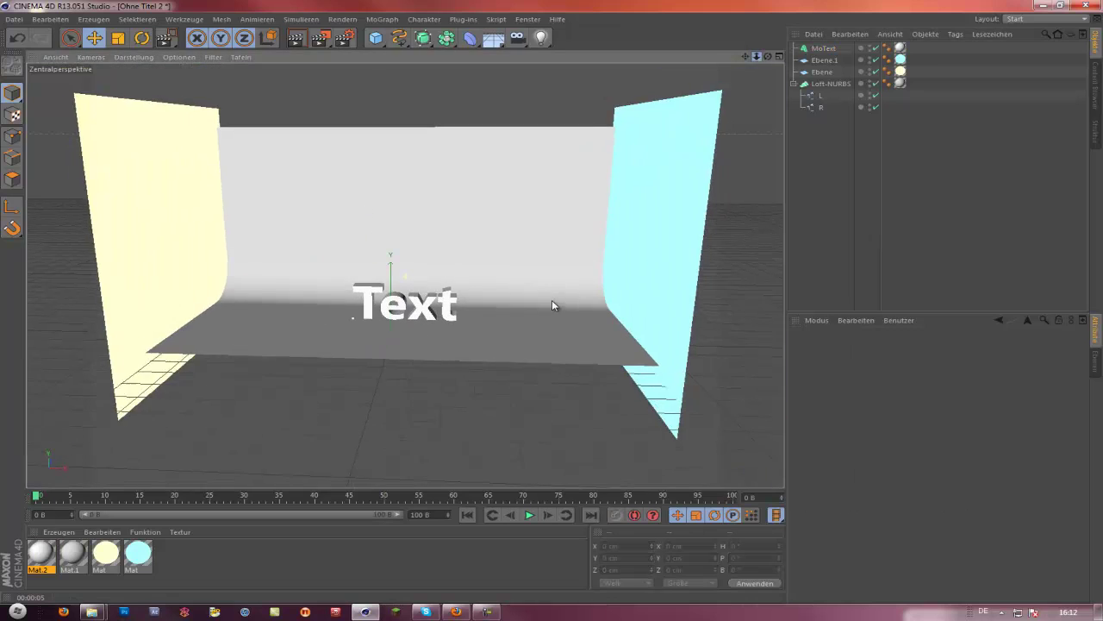
scroll(552, 300, down, 1)
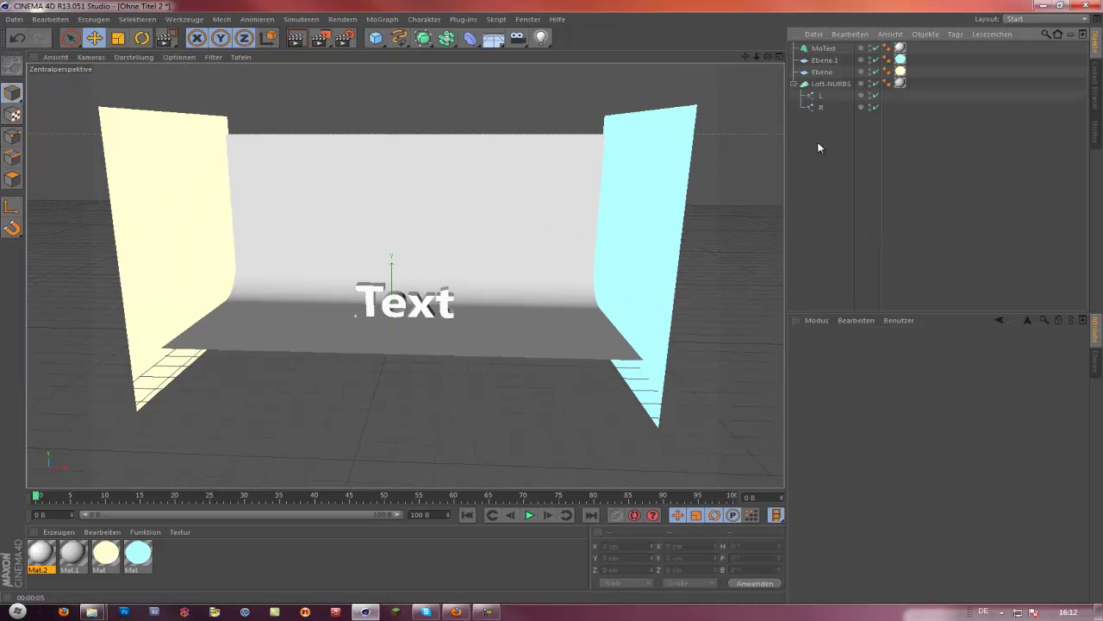
Add a new plane Ebene.2, raise it, and scale it to about 1654 cm
drag(752, 56, 554, 306)
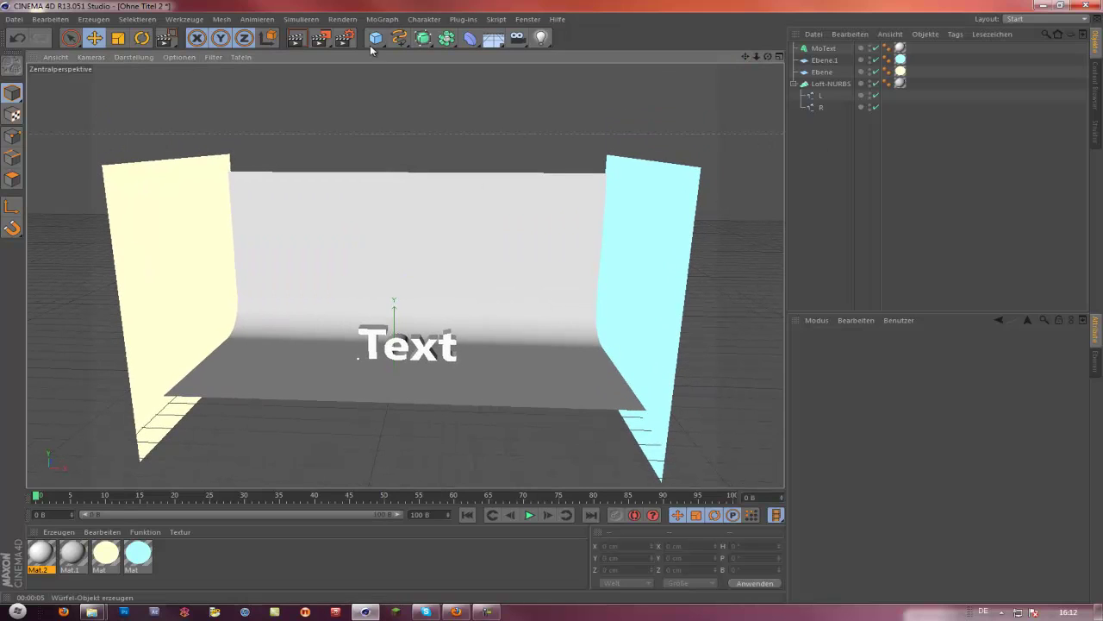
drag(372, 42, 504, 75)
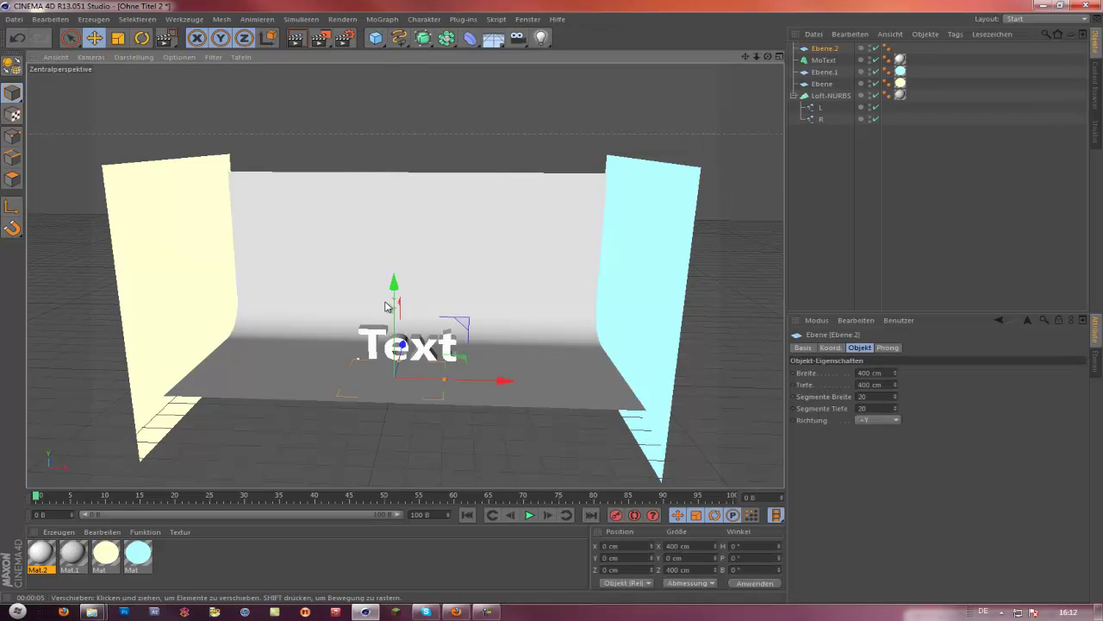
drag(401, 252, 408, 223)
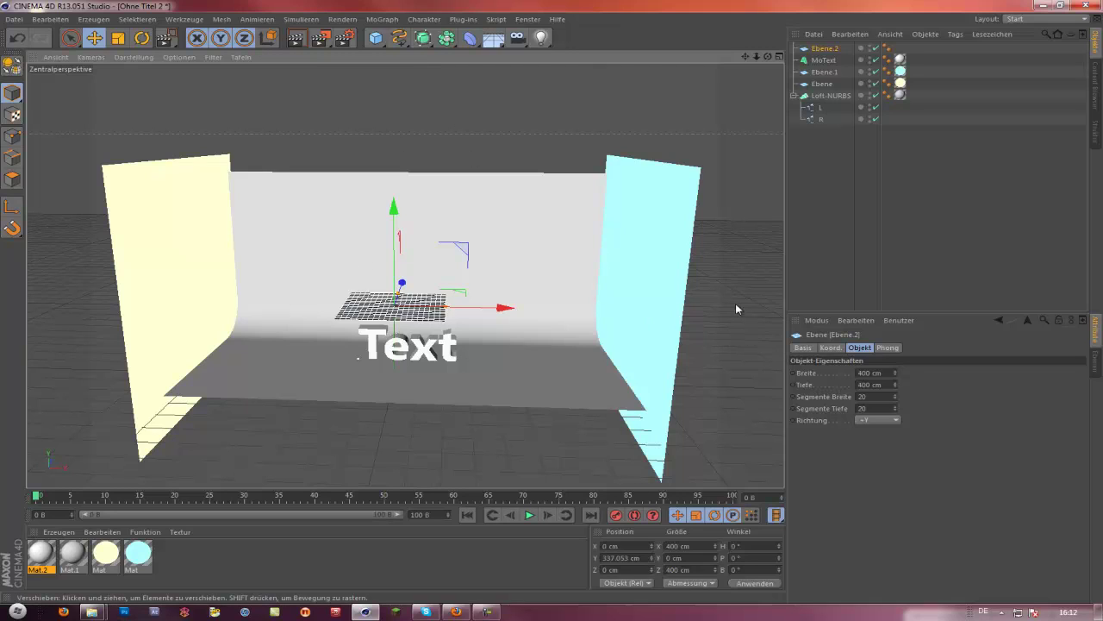
click(118, 39)
drag(394, 206, 438, 175)
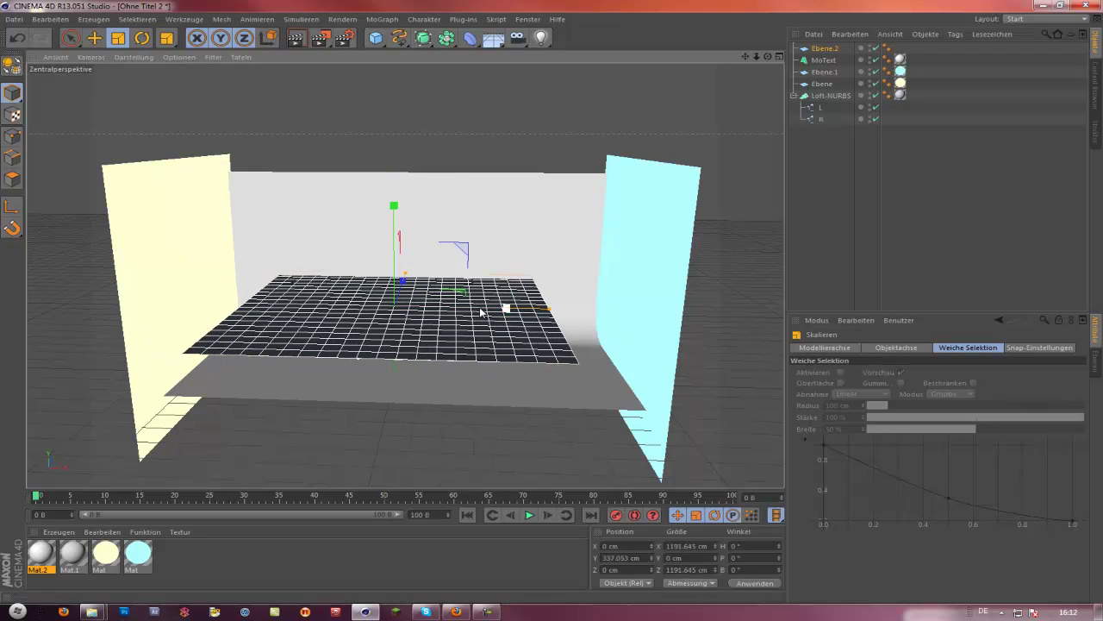
drag(481, 312, 509, 308)
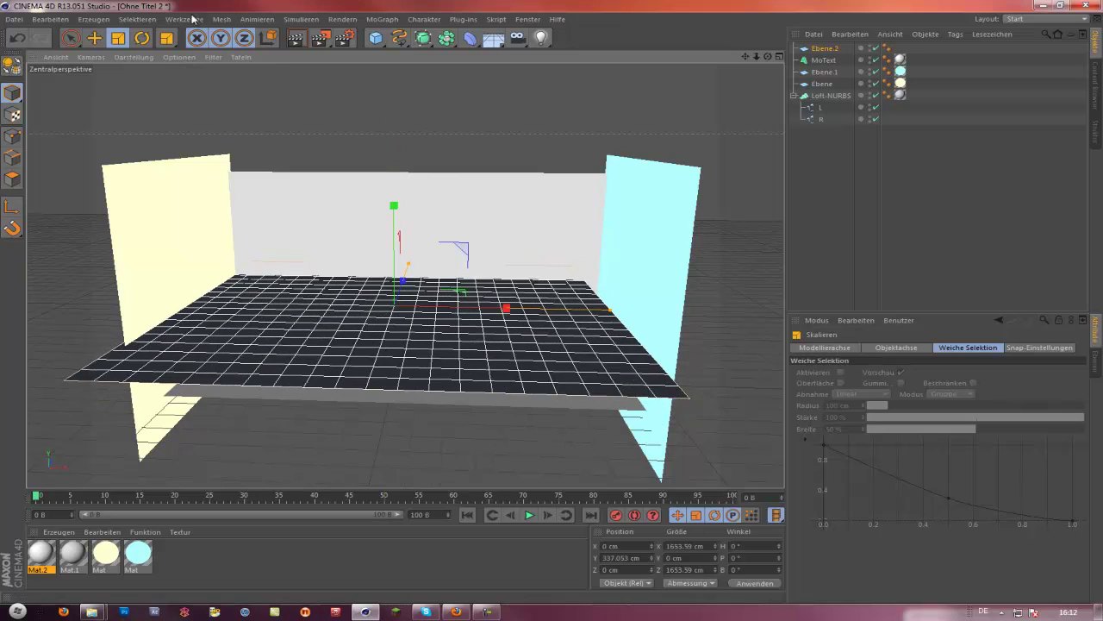
Tilt Ebene.2 to 45° pitch and move it up and back above the studio at Y 637.5 cm
click(95, 38)
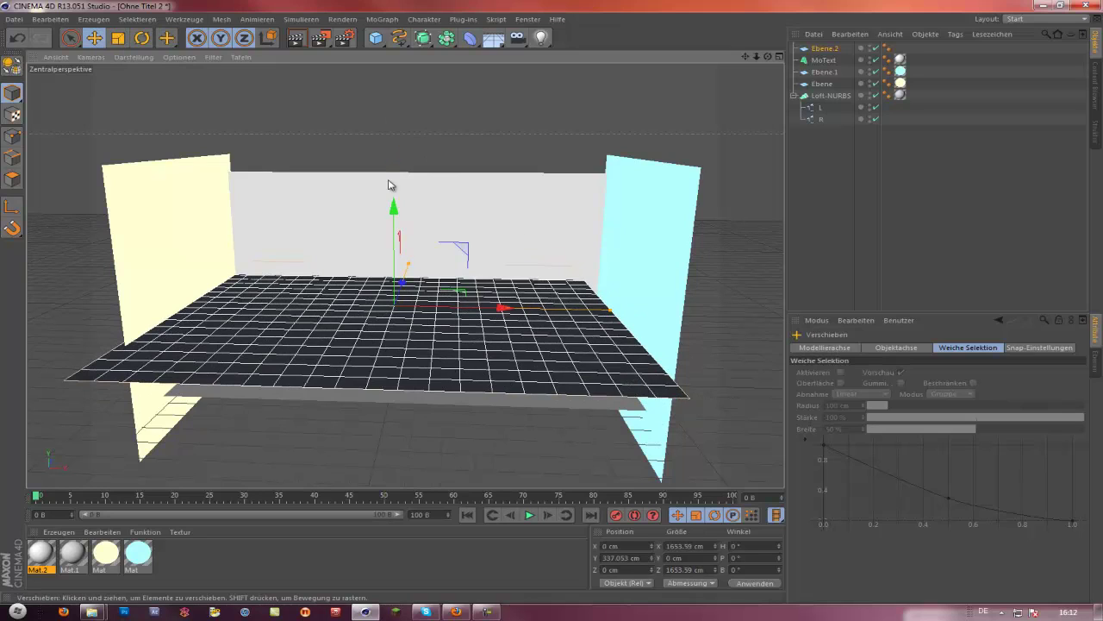
click(763, 558)
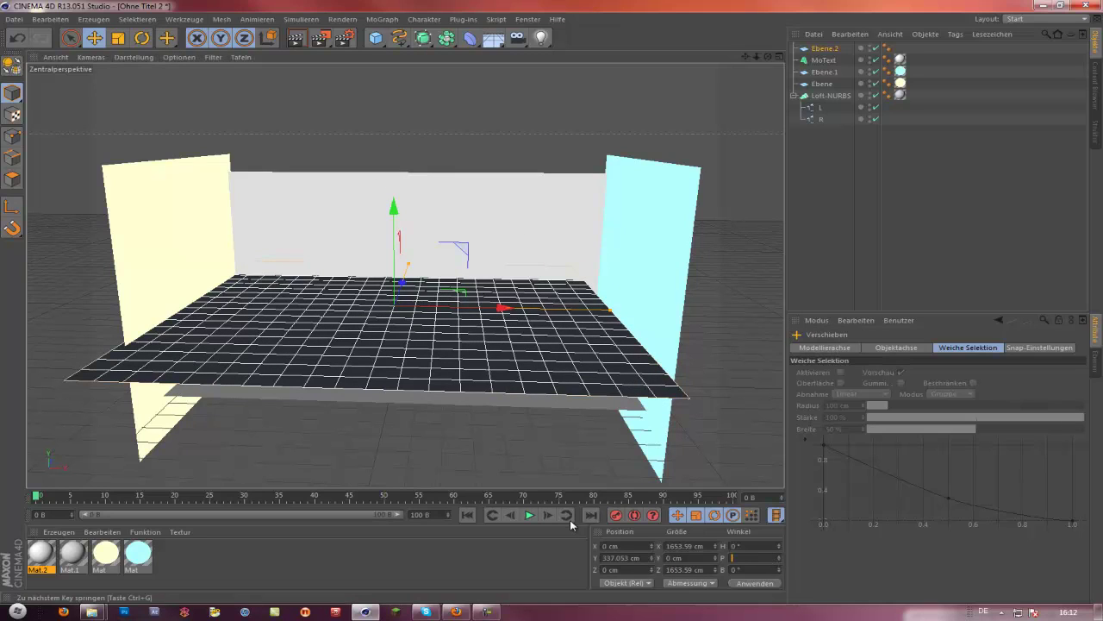
key(r)
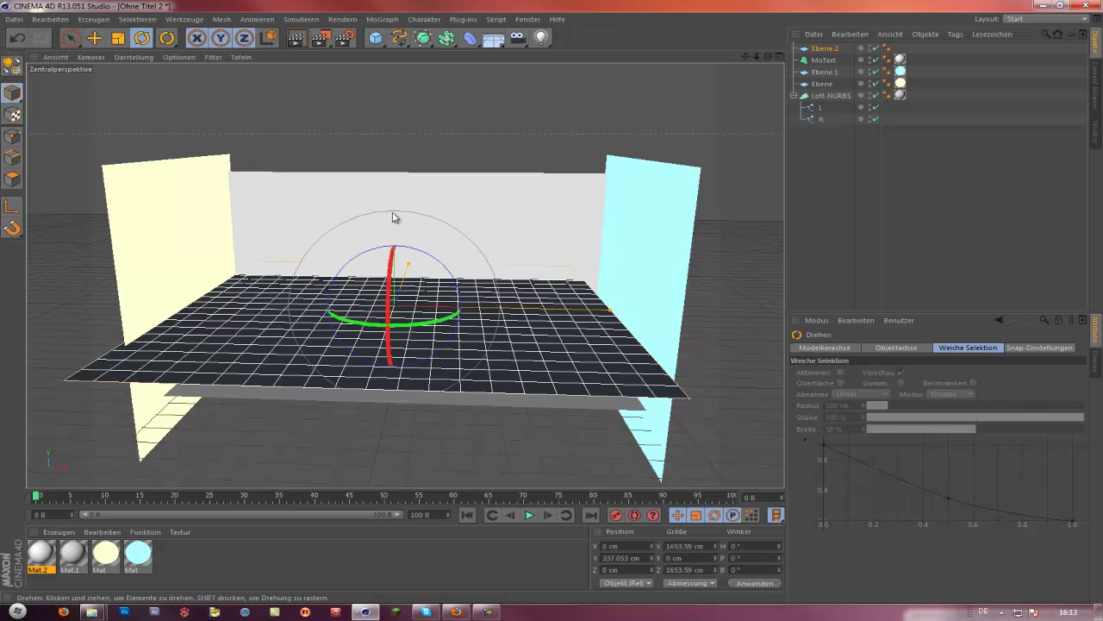
drag(390, 270, 385, 334)
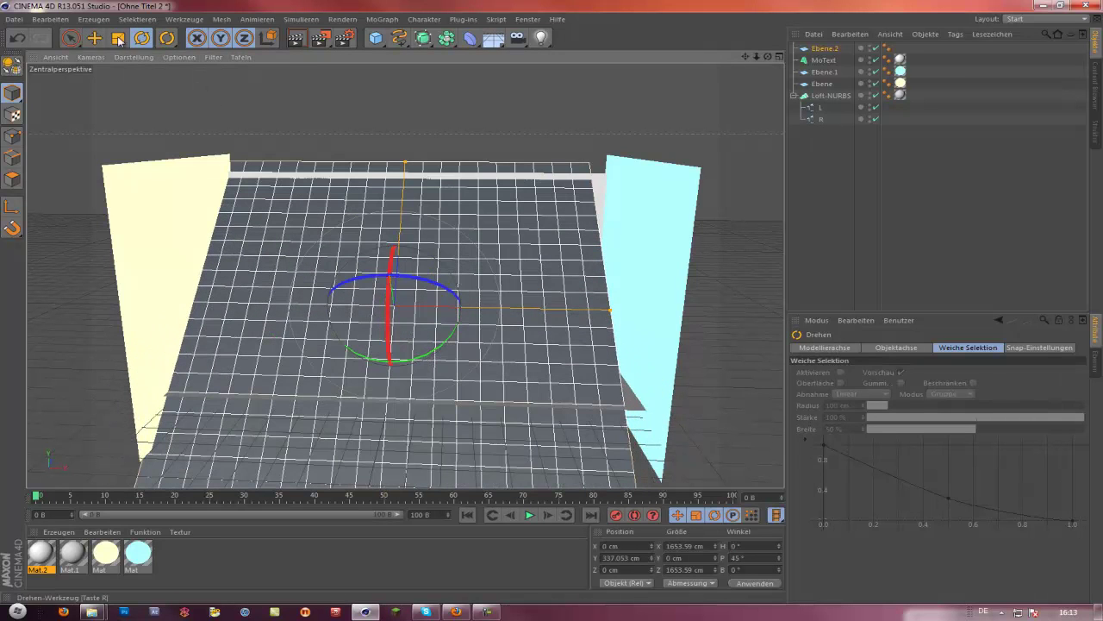
key(e)
mouse_move(387, 251)
mouse_down()
mouse_move(368, 214)
mouse_move(382, 251)
mouse_up()
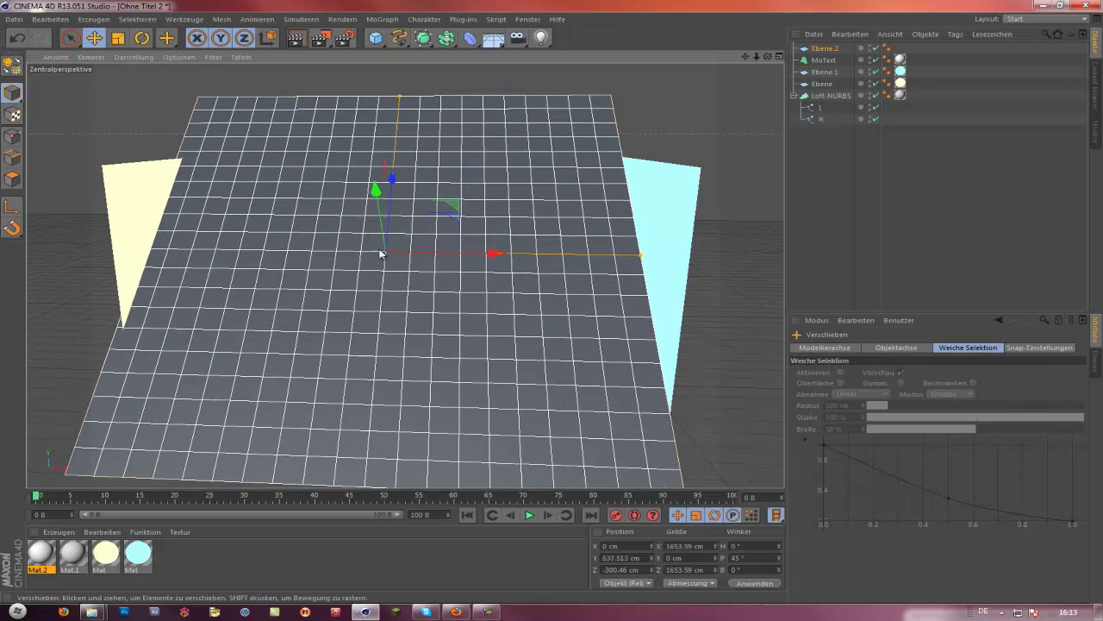
scroll(554, 307, up, 3)
scroll(554, 309, up, 3)
scroll(554, 308, up, 2)
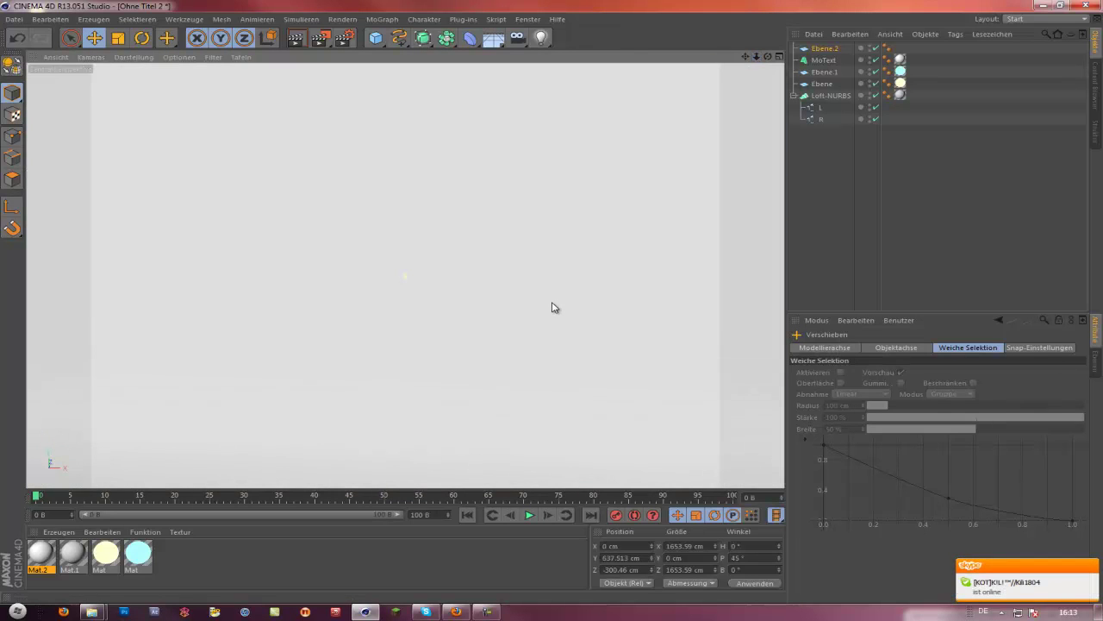
scroll(552, 306, up, 2)
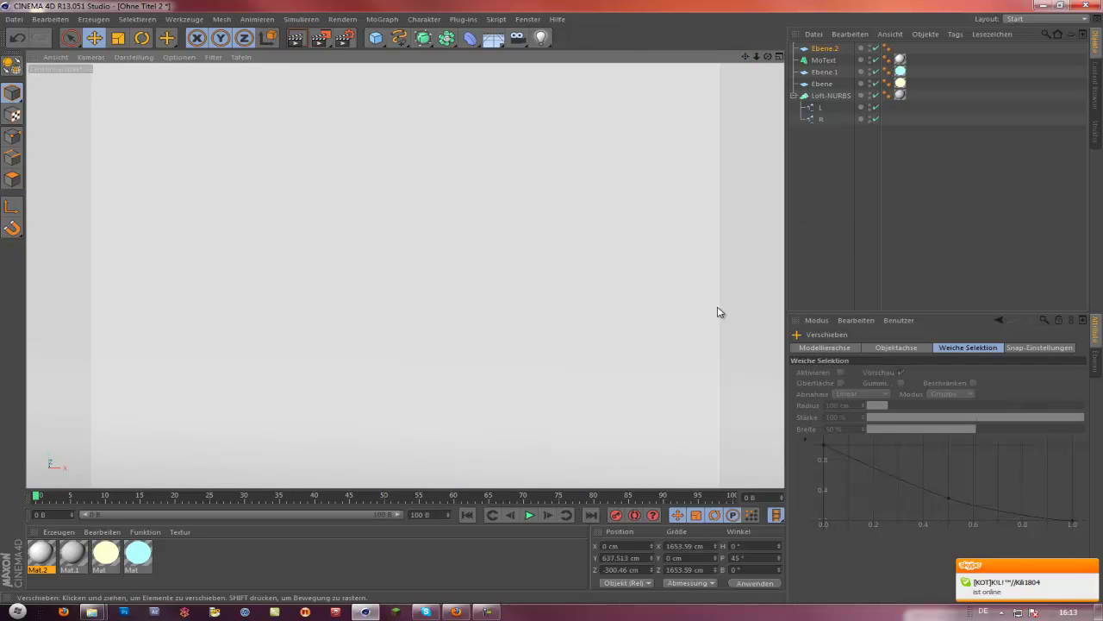
scroll(554, 322, down, 5)
scroll(552, 284, down, 3)
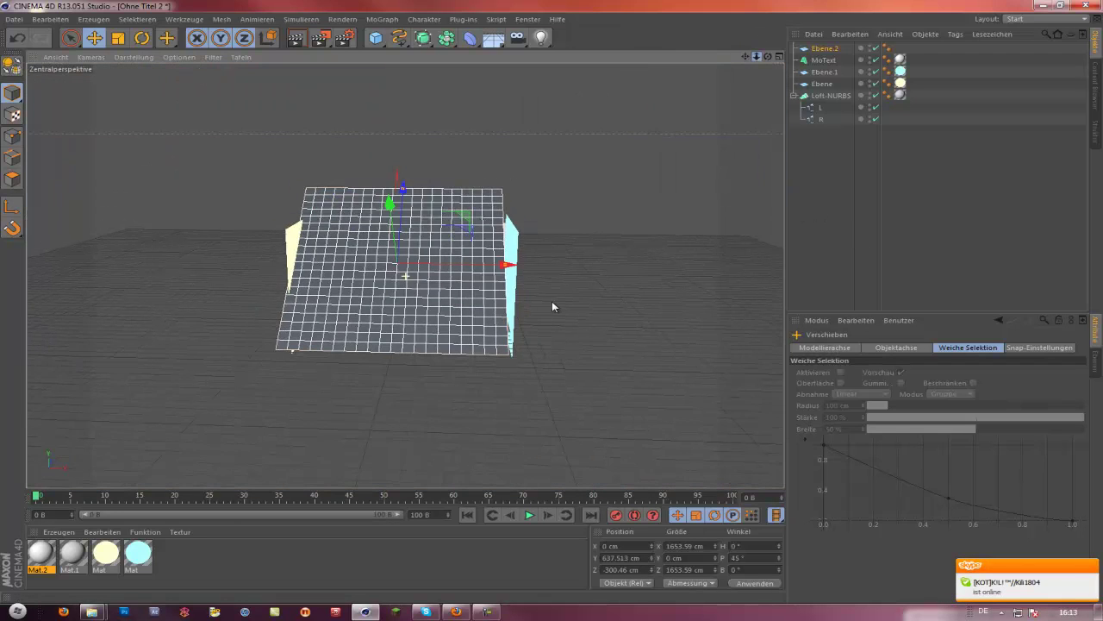
Set up Mat.3 with colour, reflection and specular off and white Leuchten at 100% luminance
double_click(163, 566)
click(167, 566)
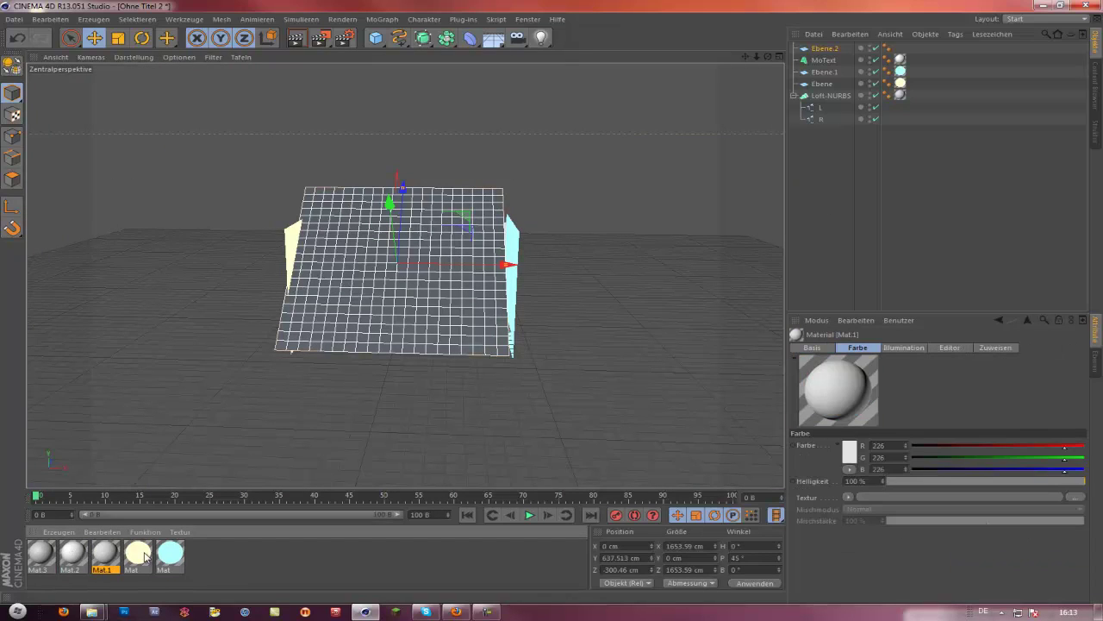
double_click(42, 562)
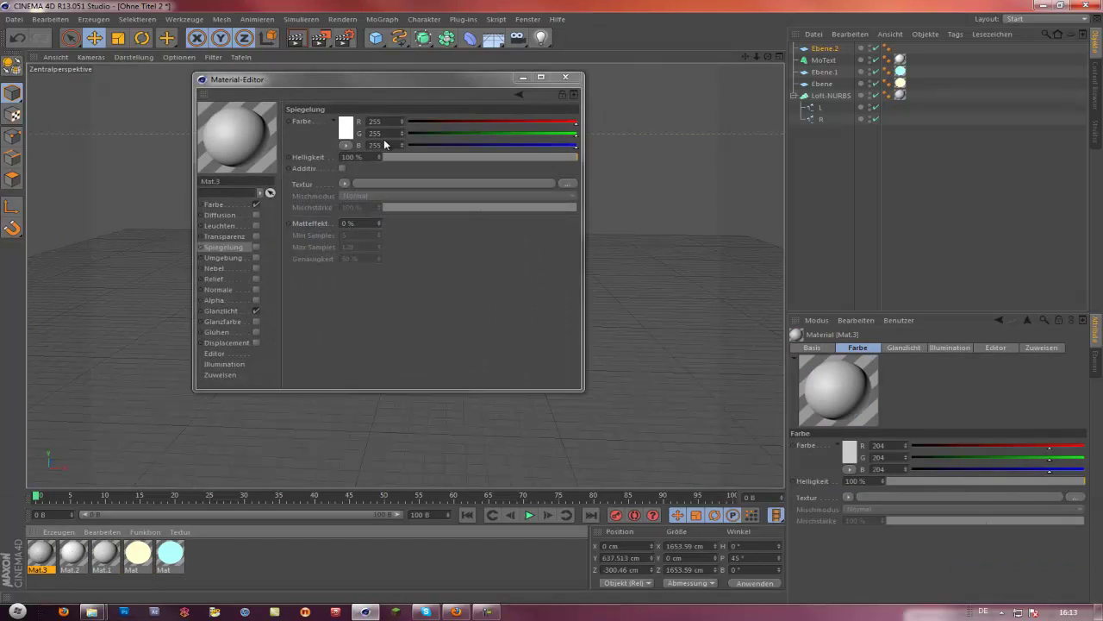
drag(388, 78, 681, 139)
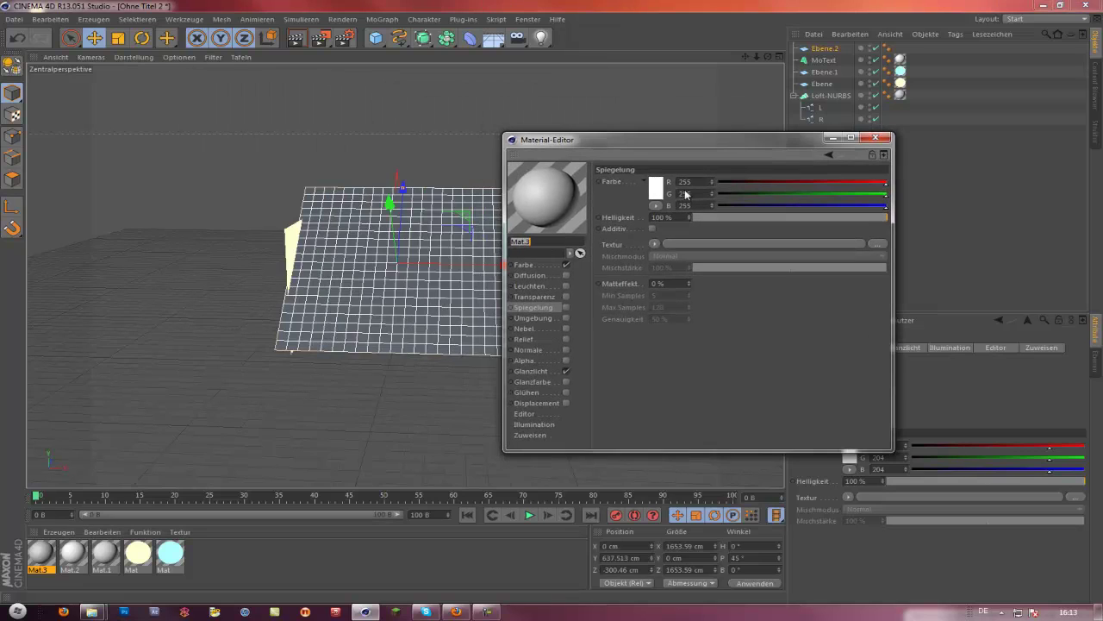
click(565, 266)
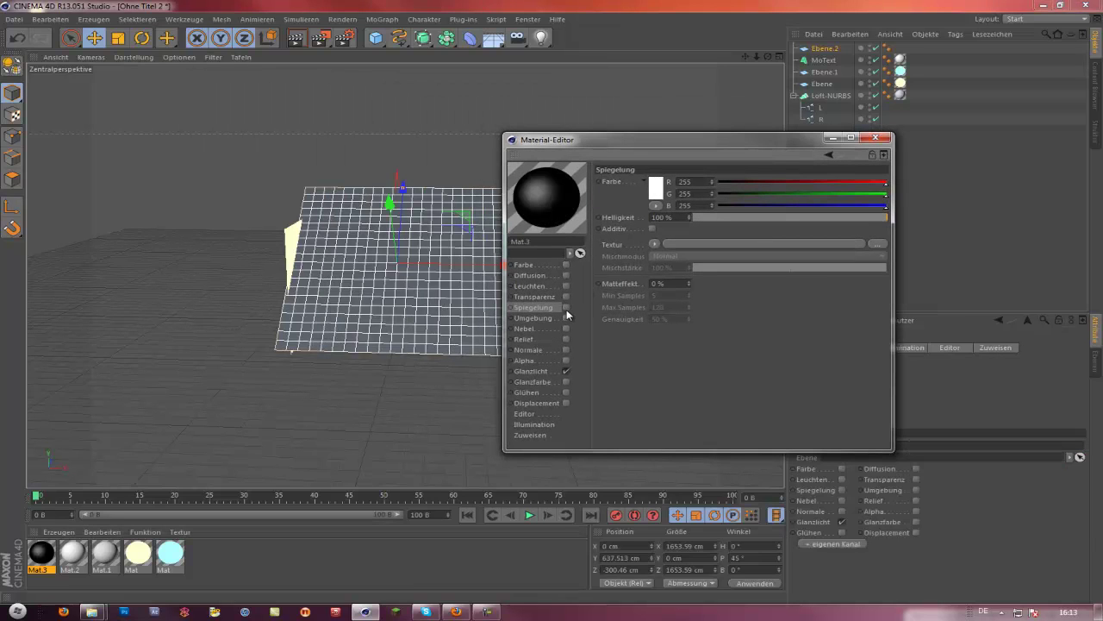
click(565, 307)
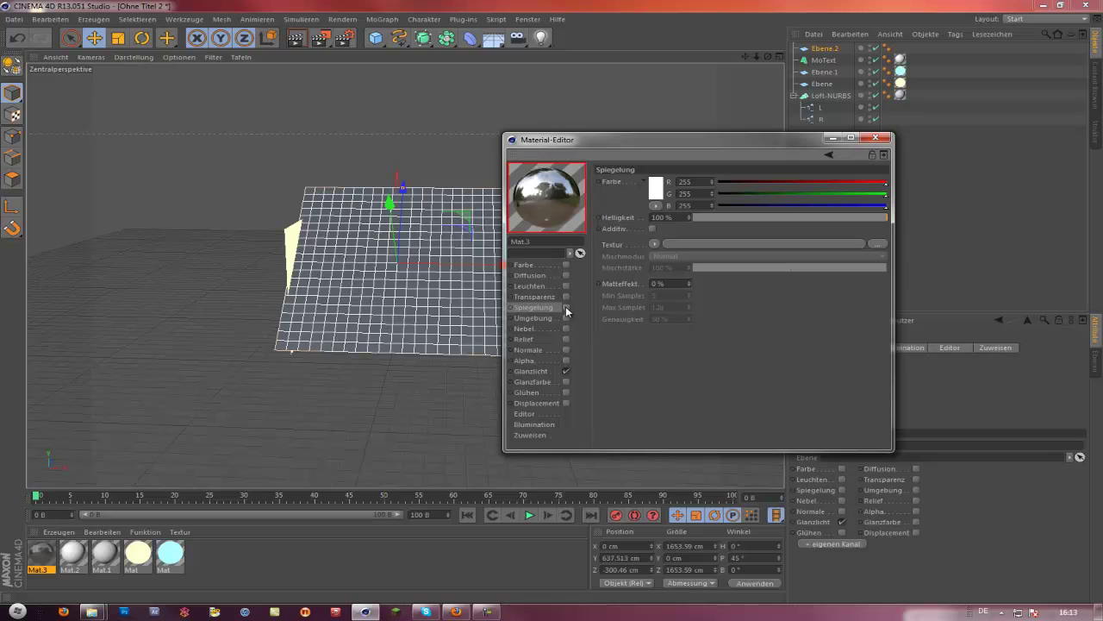
click(566, 307)
click(566, 372)
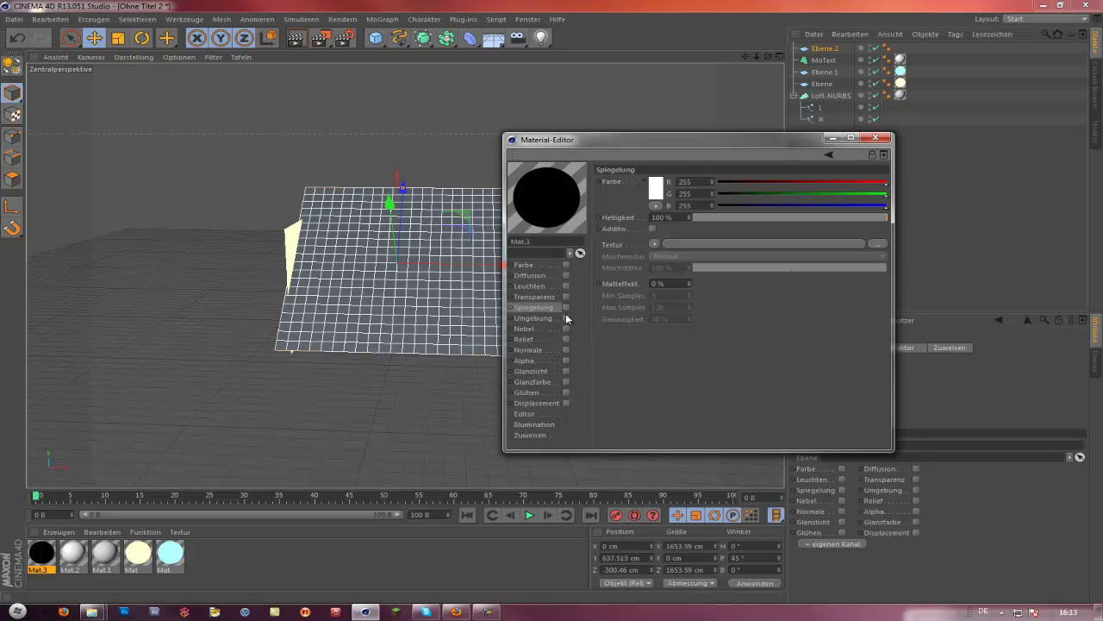
click(565, 285)
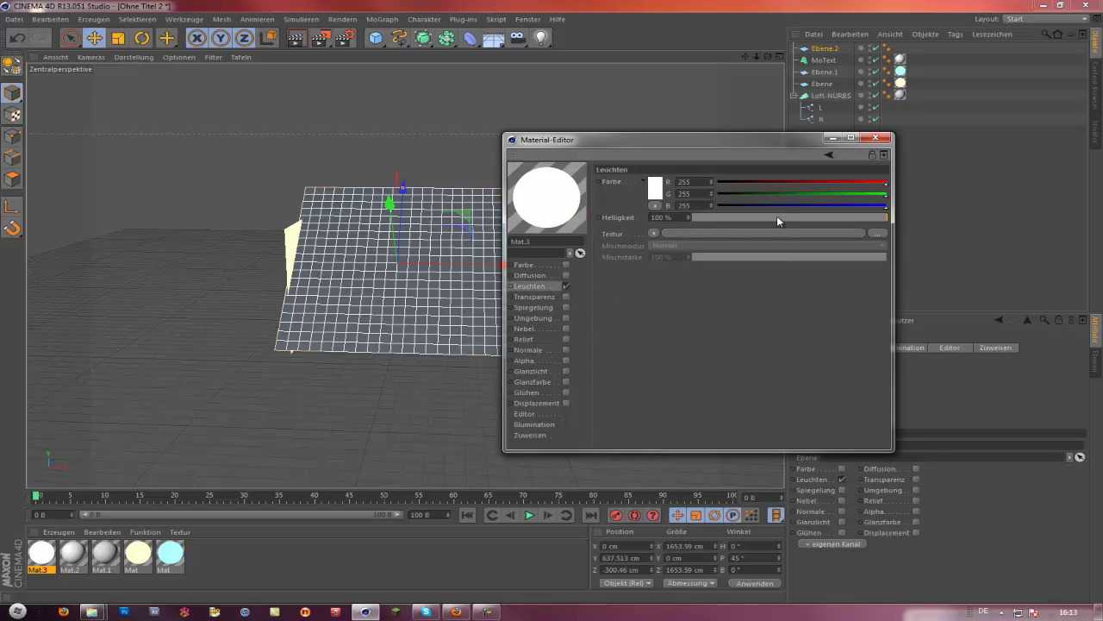
click(876, 138)
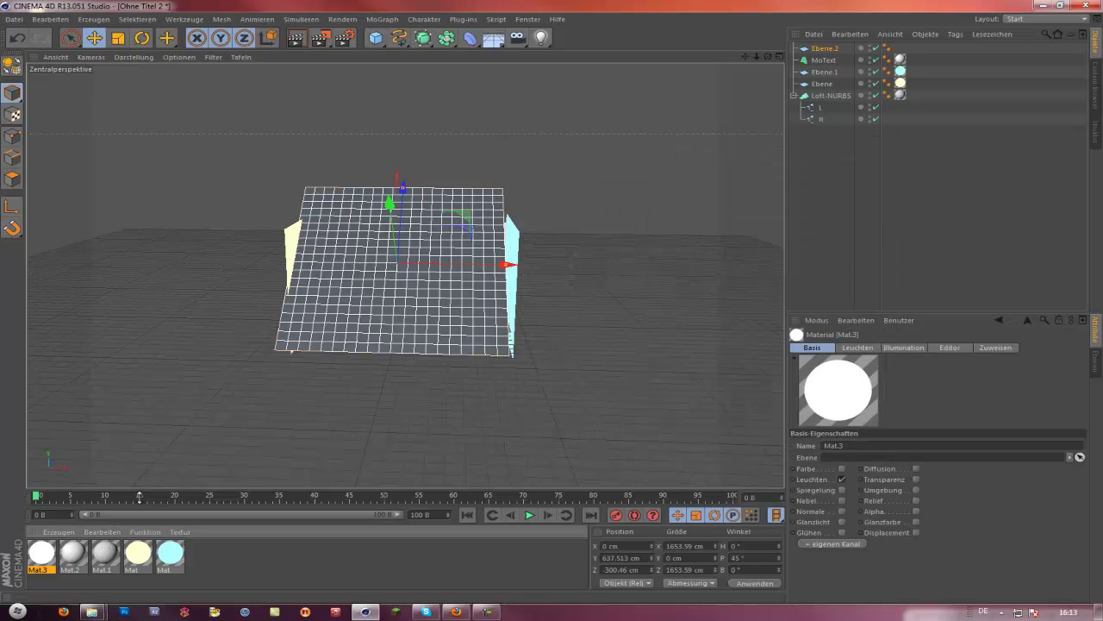
Apply the white glowing Mat.3 to the tilted back plane Ebene.2
drag(50, 552, 392, 312)
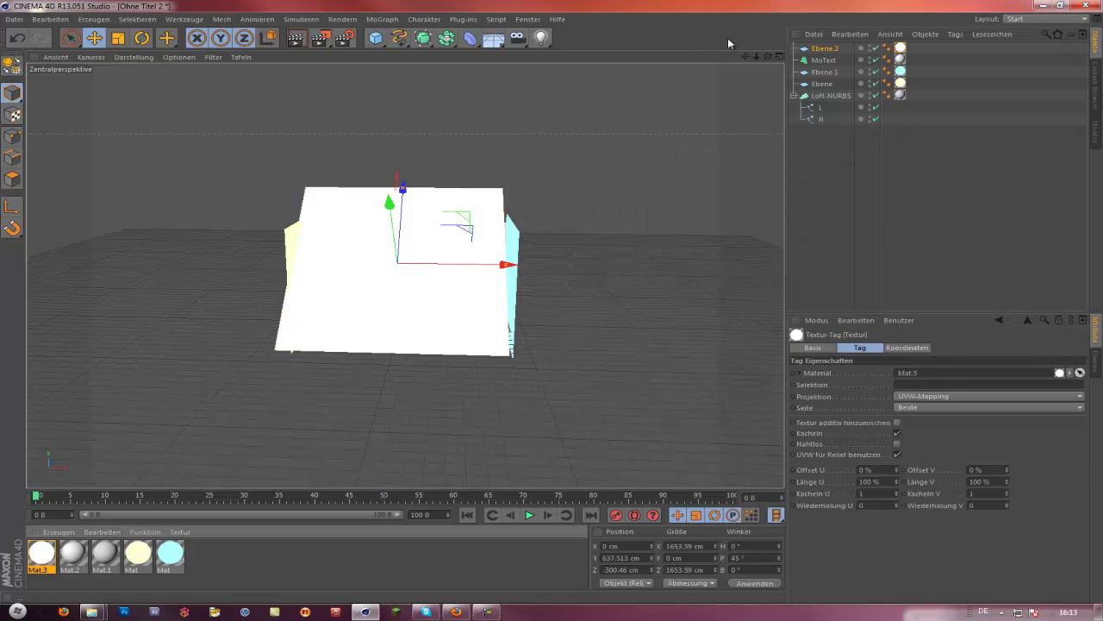
scroll(552, 300, up, 3)
scroll(551, 301, up, 3)
scroll(552, 300, up, 3)
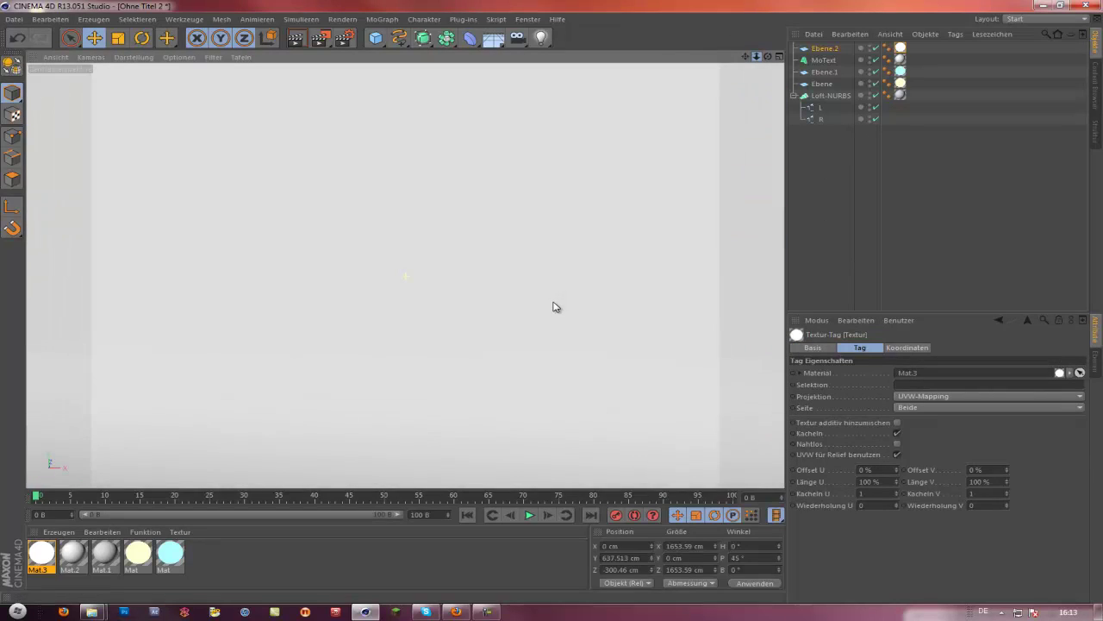
scroll(553, 307, up, 3)
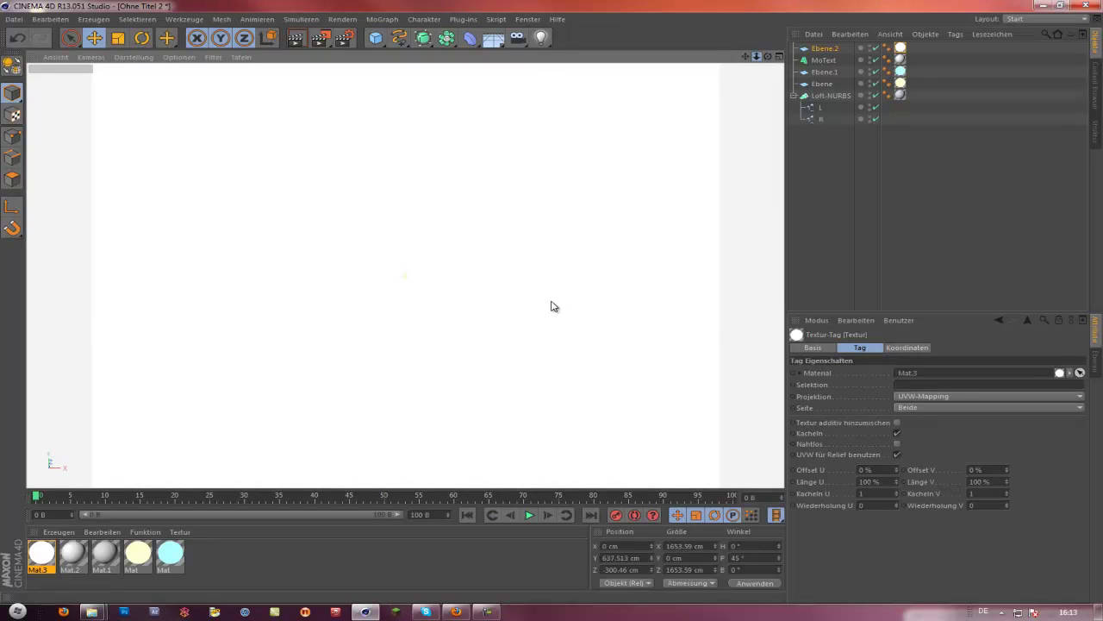
scroll(552, 307, up, 3)
scroll(552, 307, up, 2)
scroll(552, 307, up, 1)
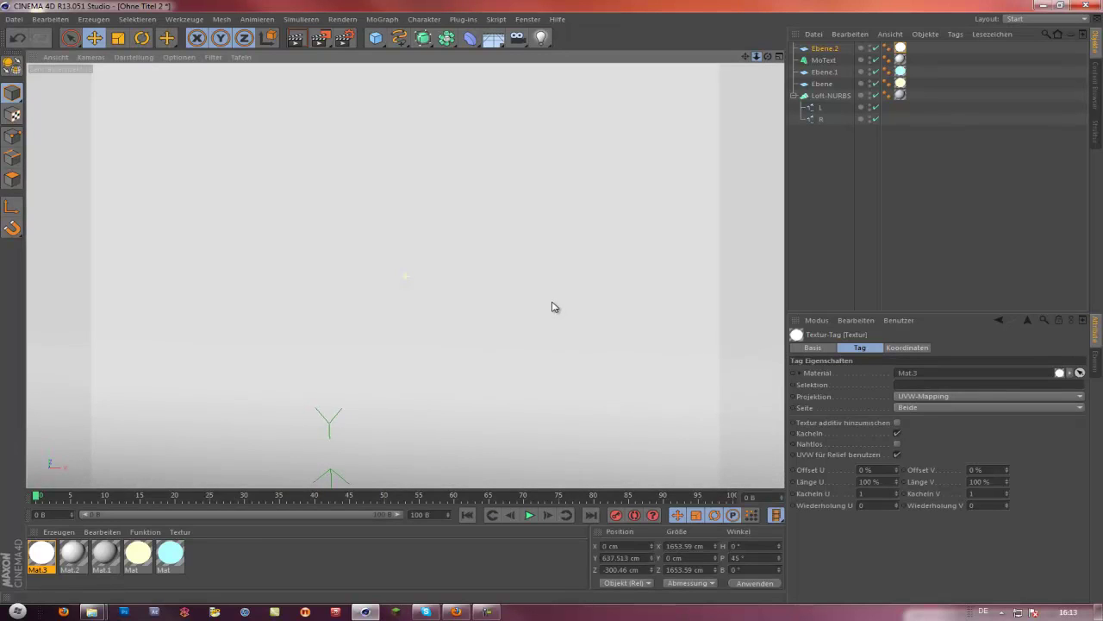
click(817, 150)
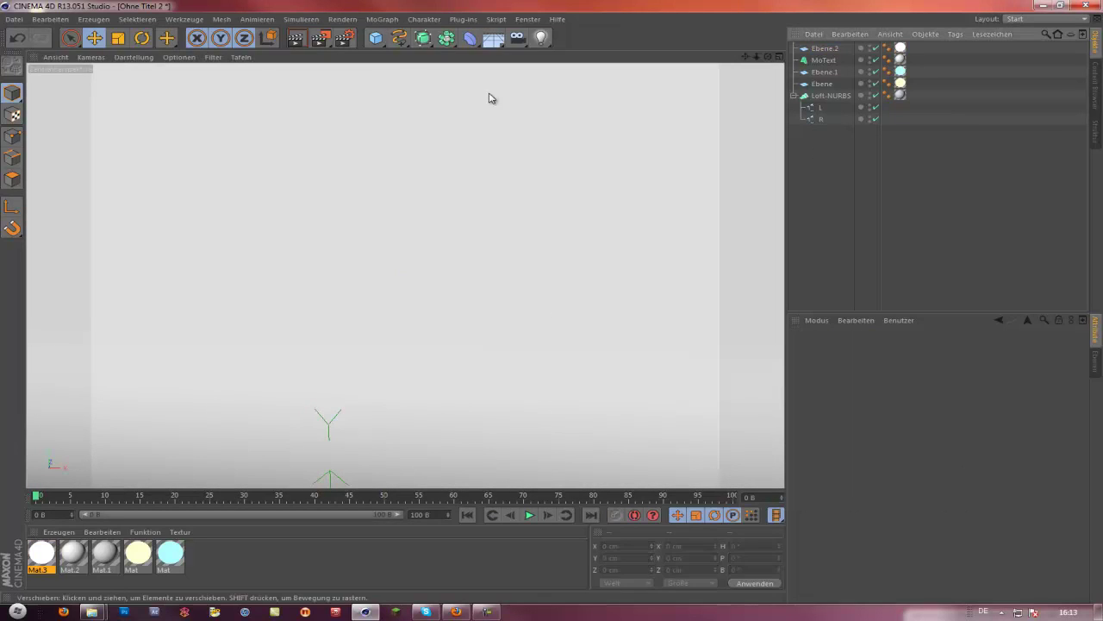
Delete an accidentally added MoText and frame the white 3D Text in the view
click(368, 19)
click(393, 157)
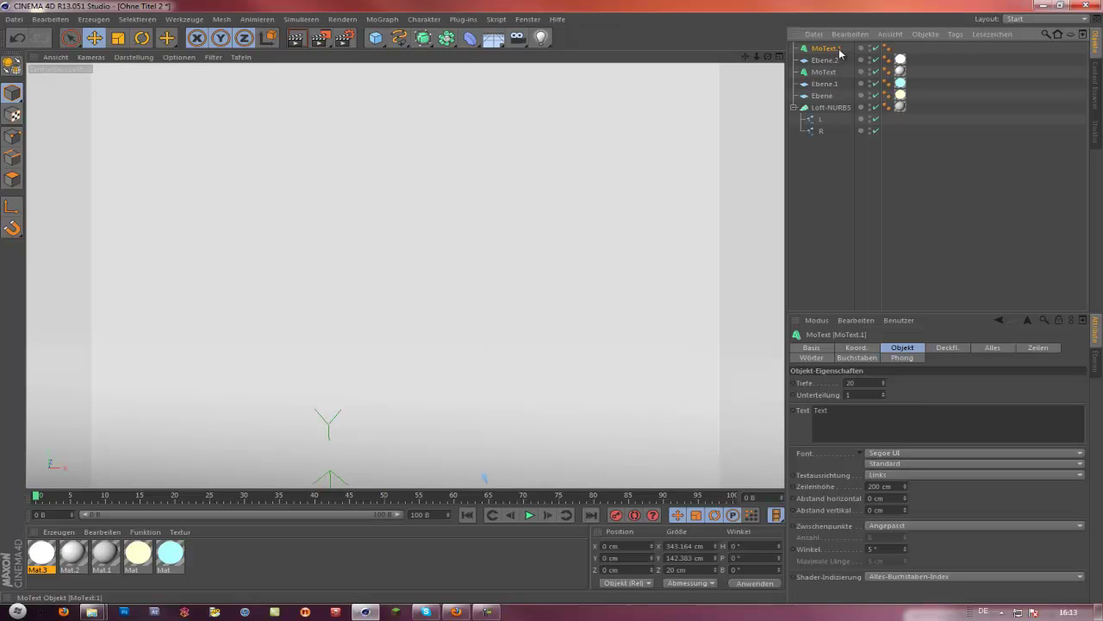
key(Delete)
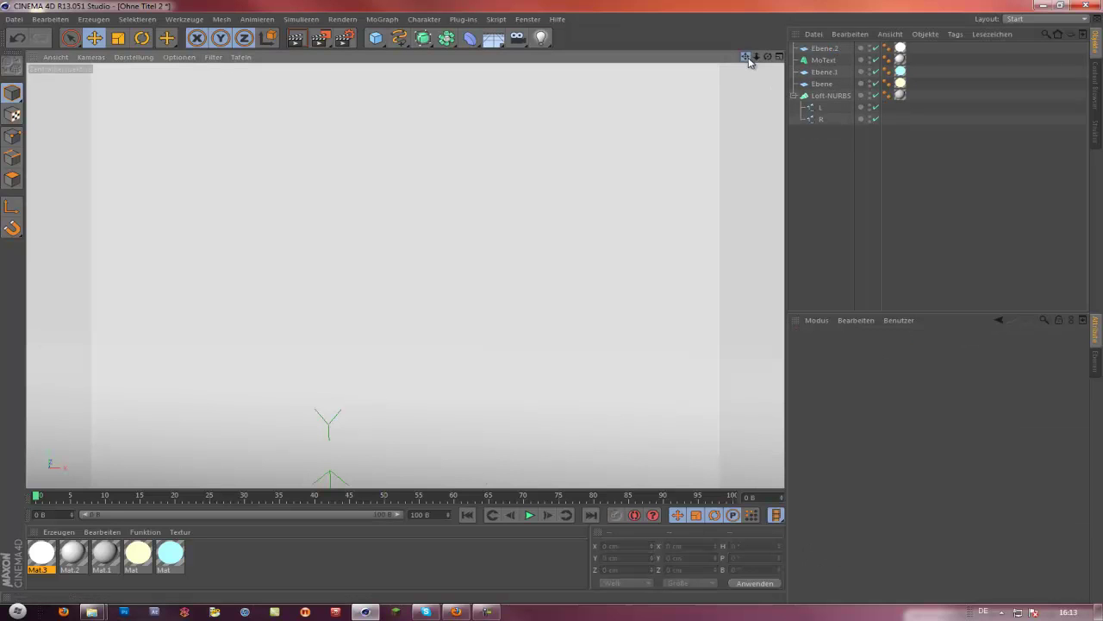
drag(748, 57, 756, 63)
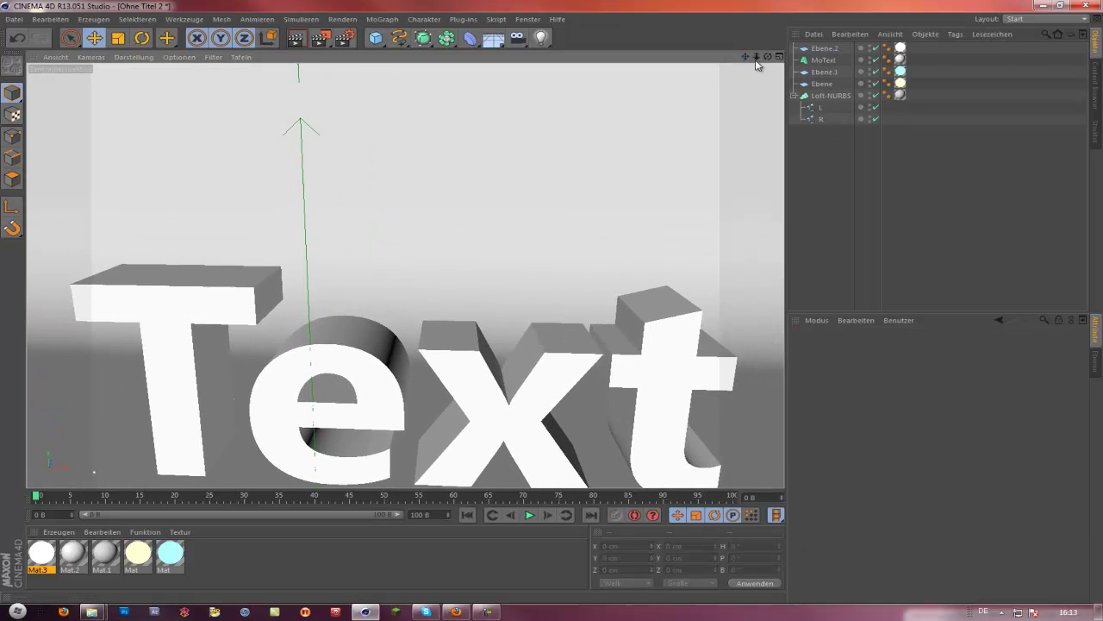
scroll(551, 308, up, 2)
scroll(551, 308, up, 3)
scroll(552, 298, up, 3)
scroll(552, 299, up, 3)
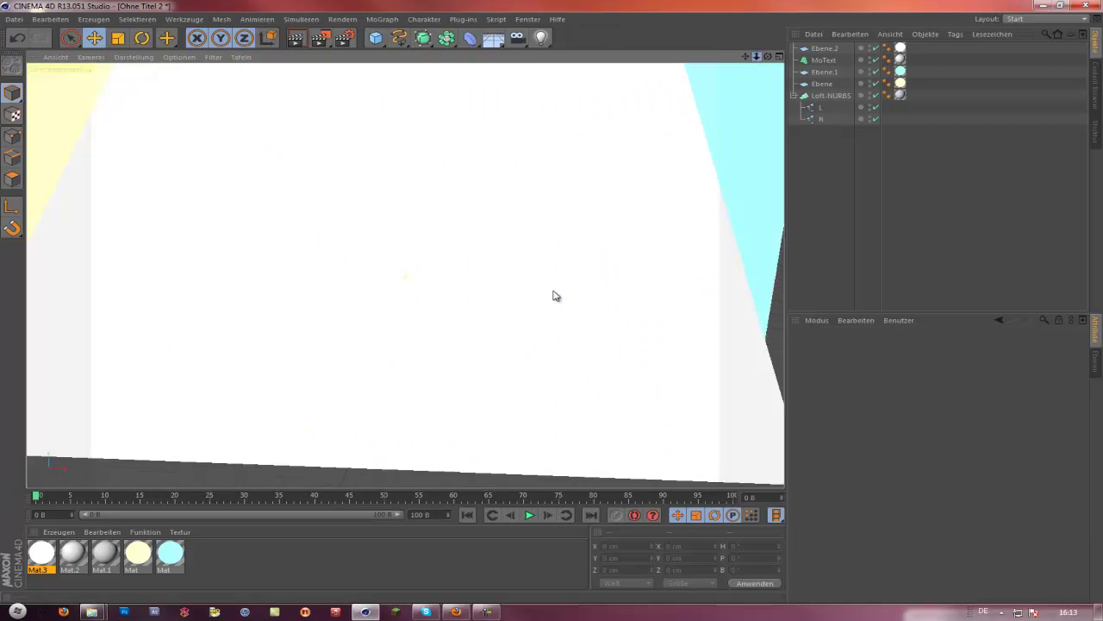
scroll(554, 296, down, 5)
drag(750, 59, 746, 58)
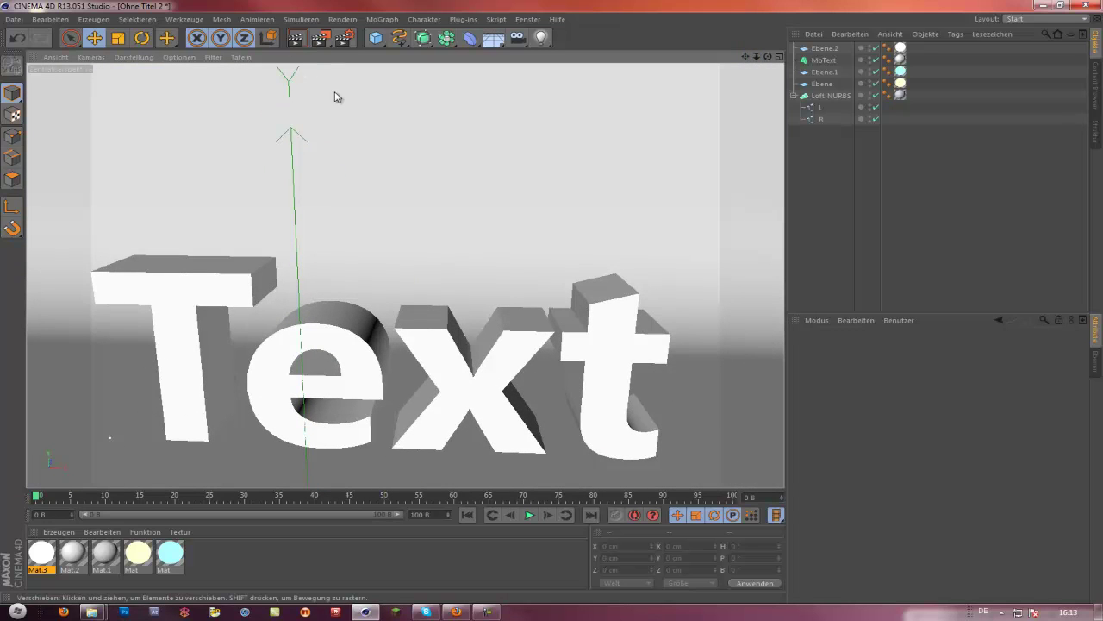
click(300, 38)
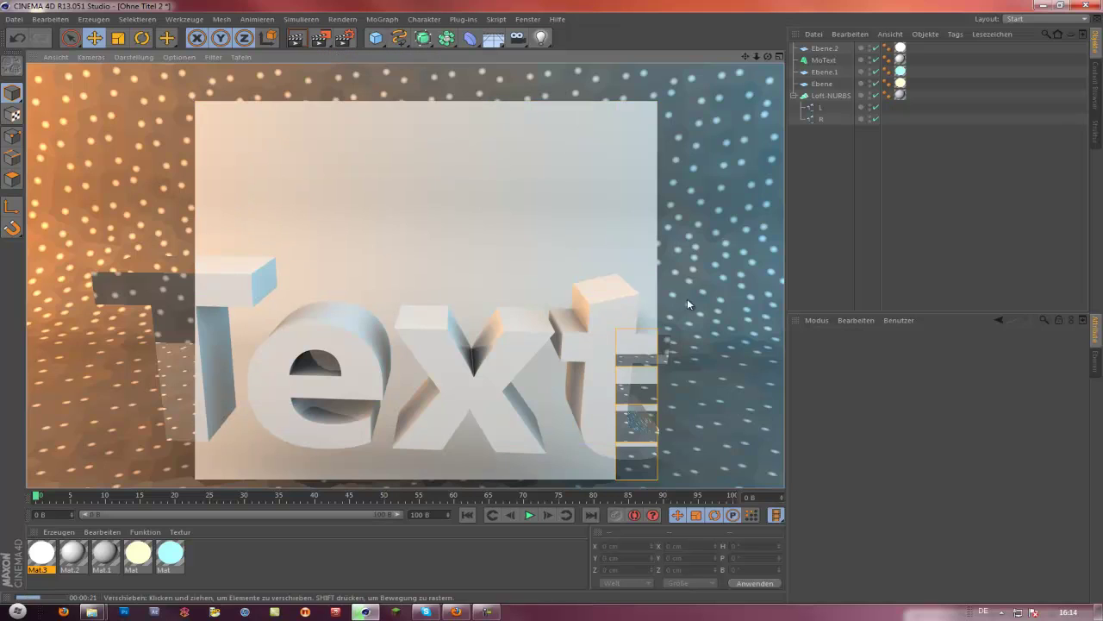
Recolour Mat.2 to blue (R0 G170 B255) and apply it to the 3D Text
click(745, 268)
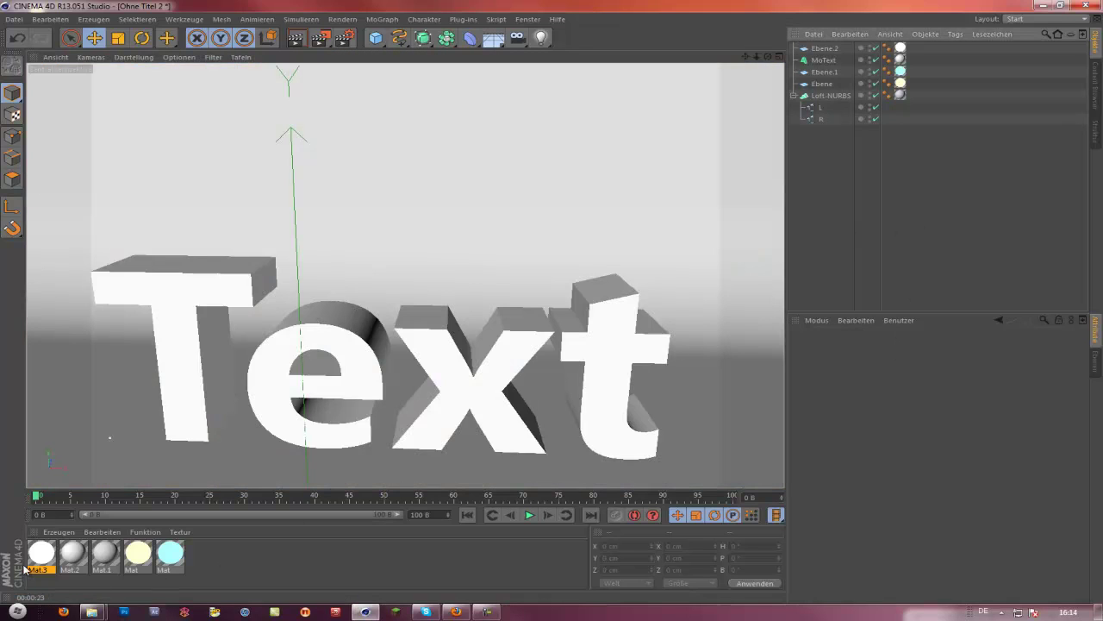
double_click(72, 554)
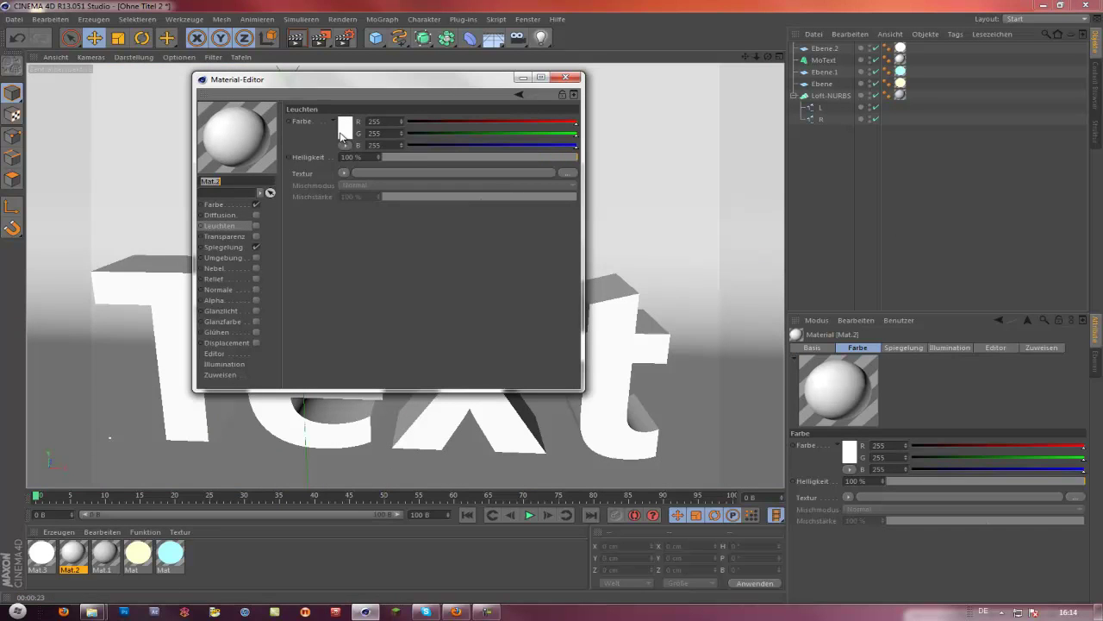
click(222, 206)
click(342, 131)
drag(380, 81, 382, 83)
click(319, 183)
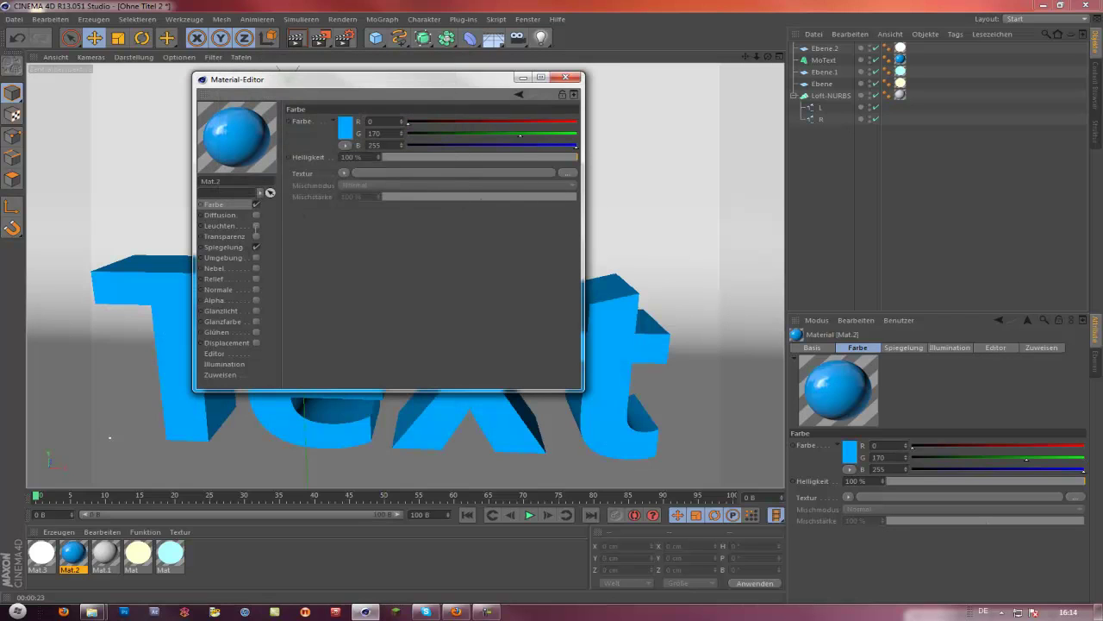
click(565, 77)
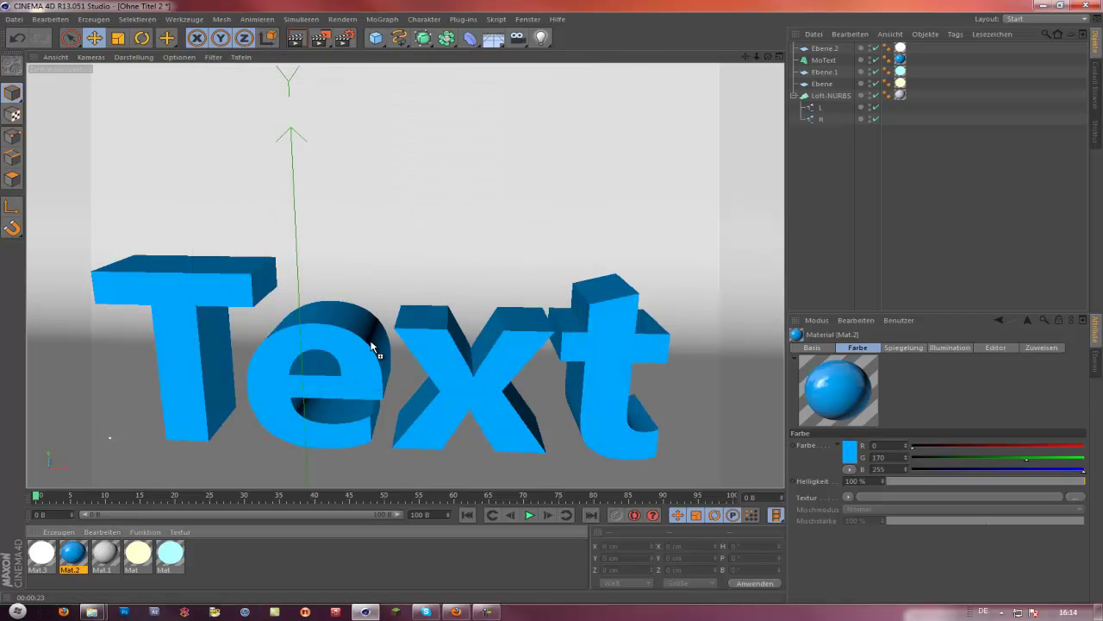
drag(372, 346, 371, 348)
click(393, 68)
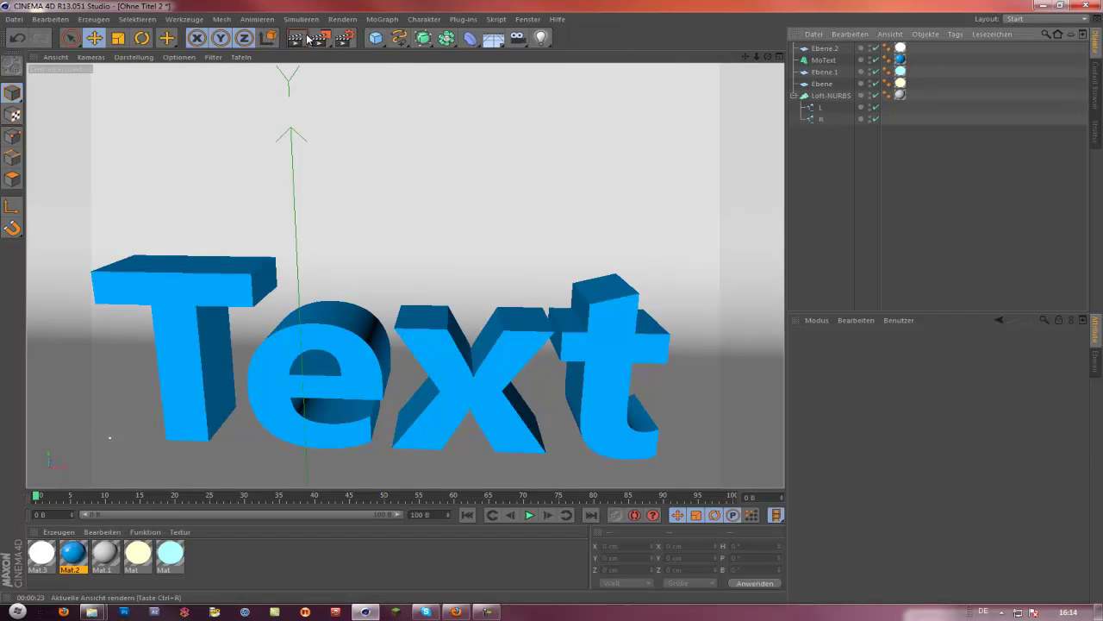
Render the current view with global illumination to see the blue Text between the glowing walls
click(305, 38)
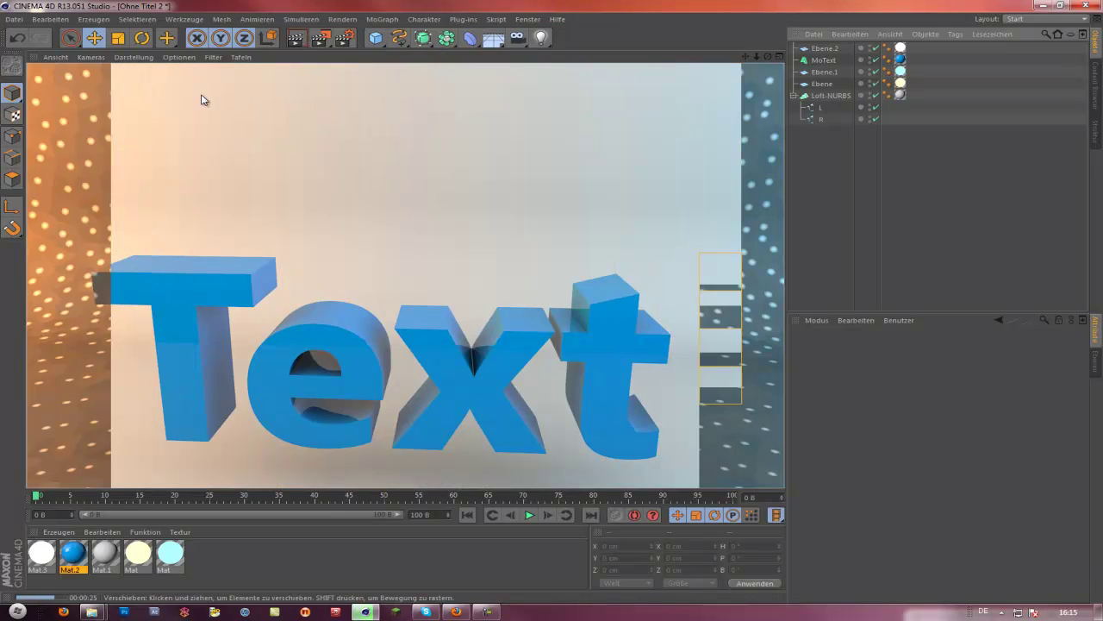
Lower the MoText to about 46.89 cm height, then region-render around it
click(825, 61)
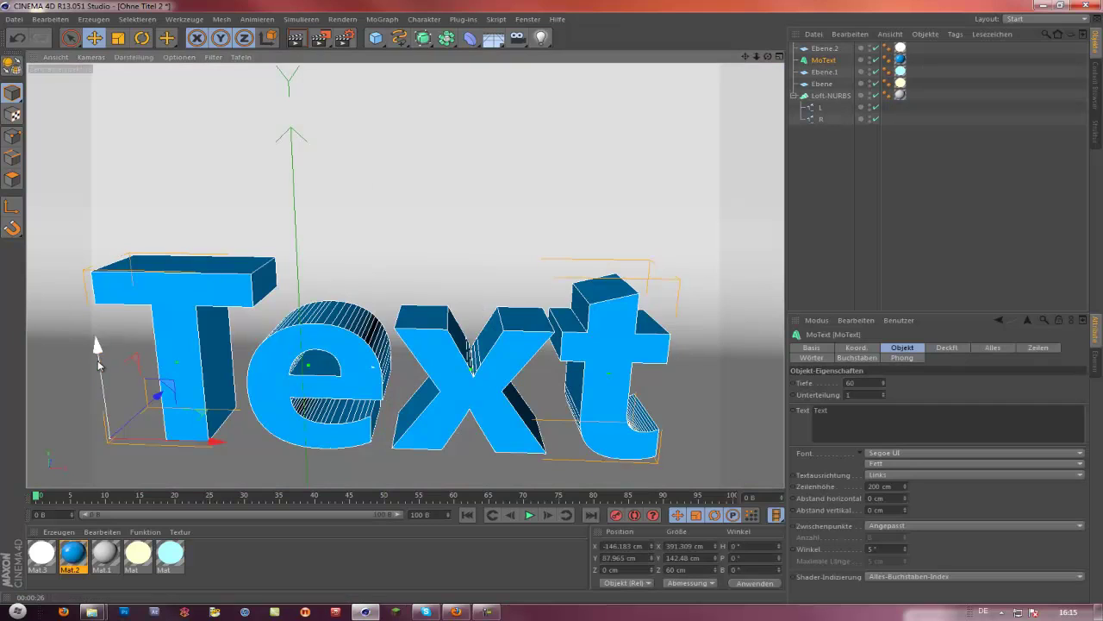
drag(97, 366, 101, 431)
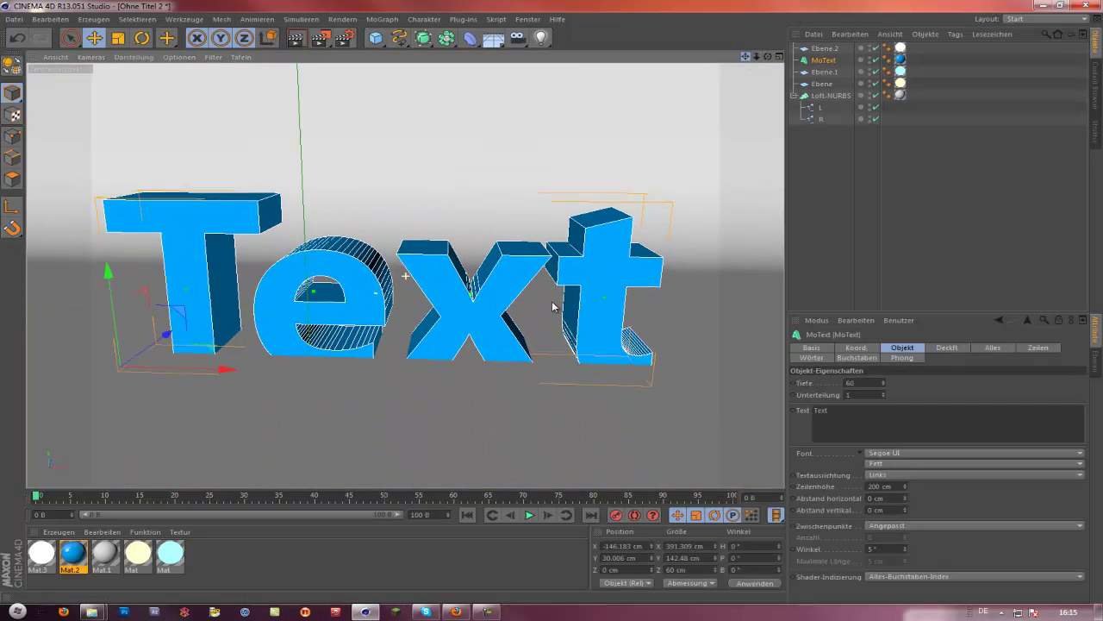
mouse_move(110, 285)
mouse_down()
mouse_move(119, 304)
mouse_move(124, 290)
mouse_up()
drag(325, 44, 371, 62)
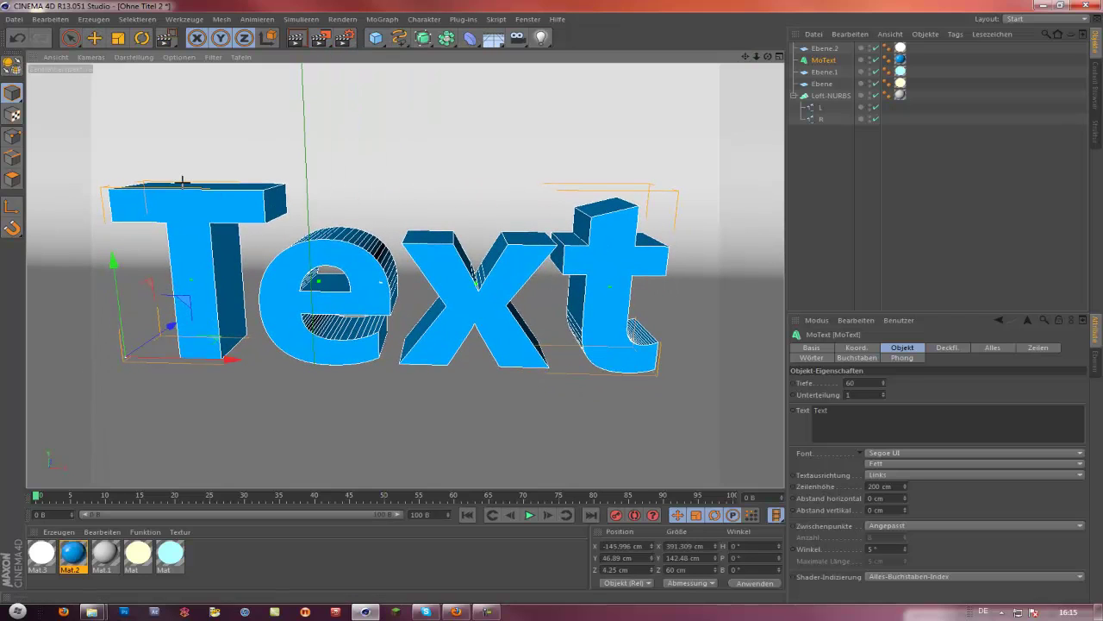
drag(104, 170, 651, 386)
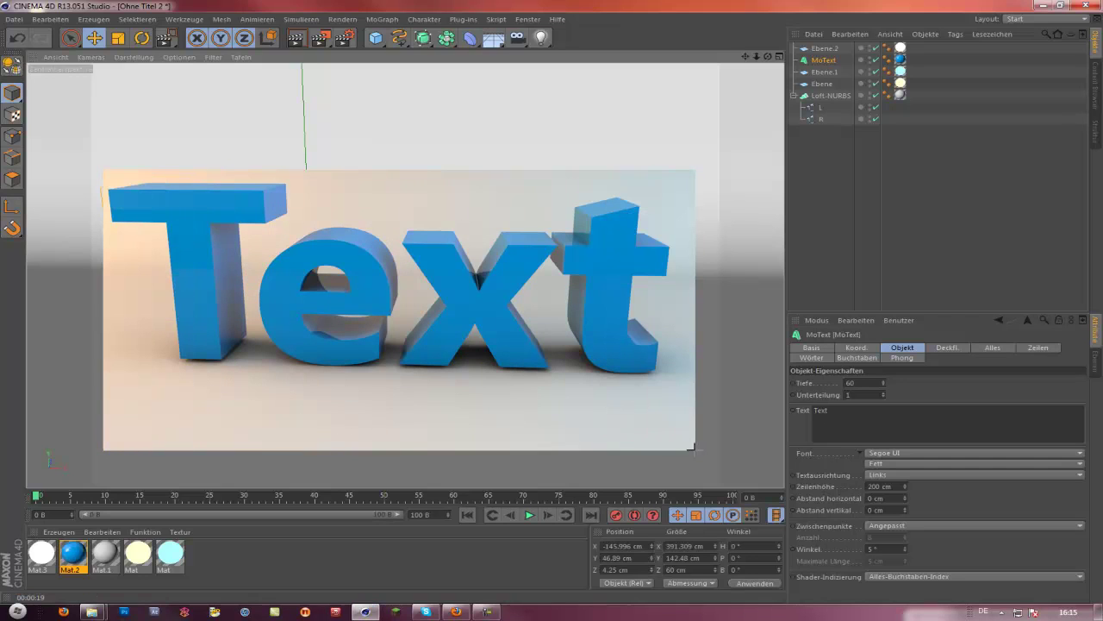
Deselect MoText and start a full-viewport global-illumination render of the studio
click(867, 177)
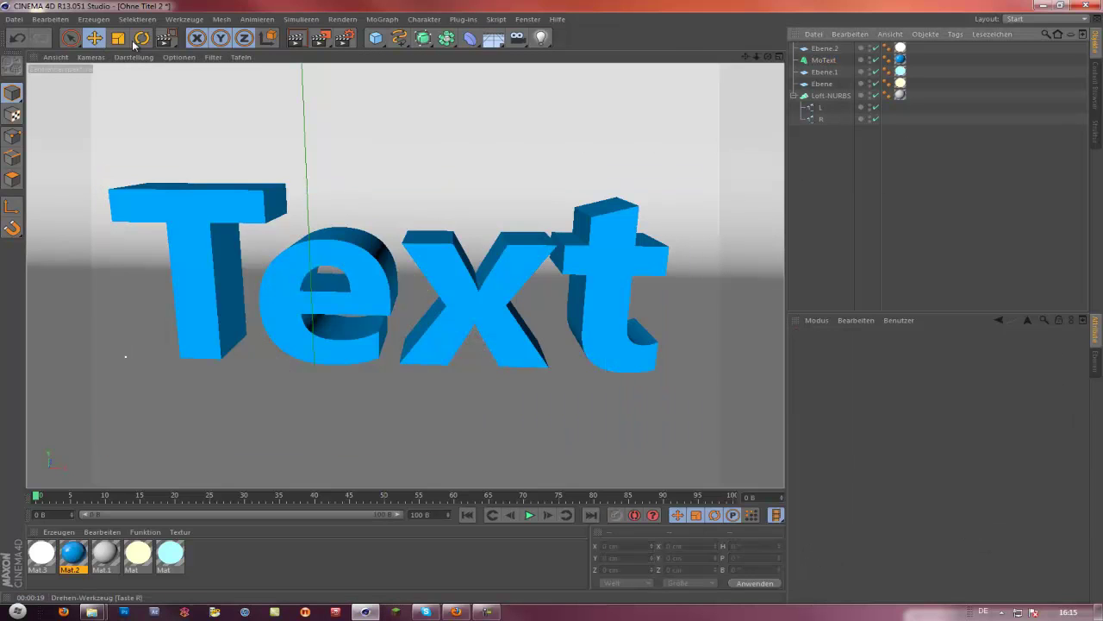
click(298, 40)
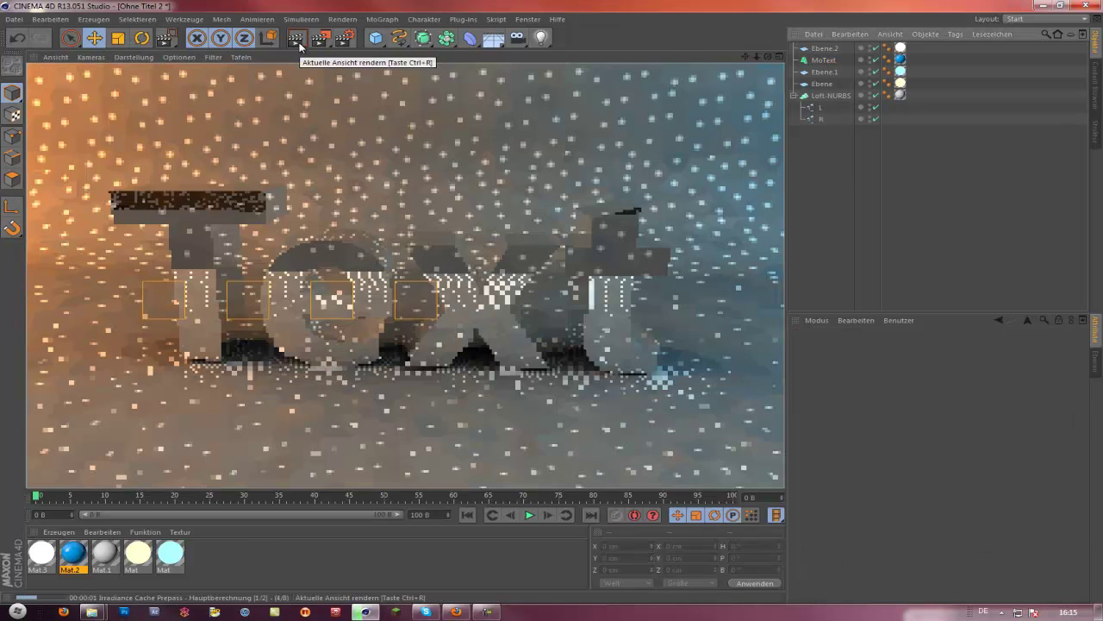